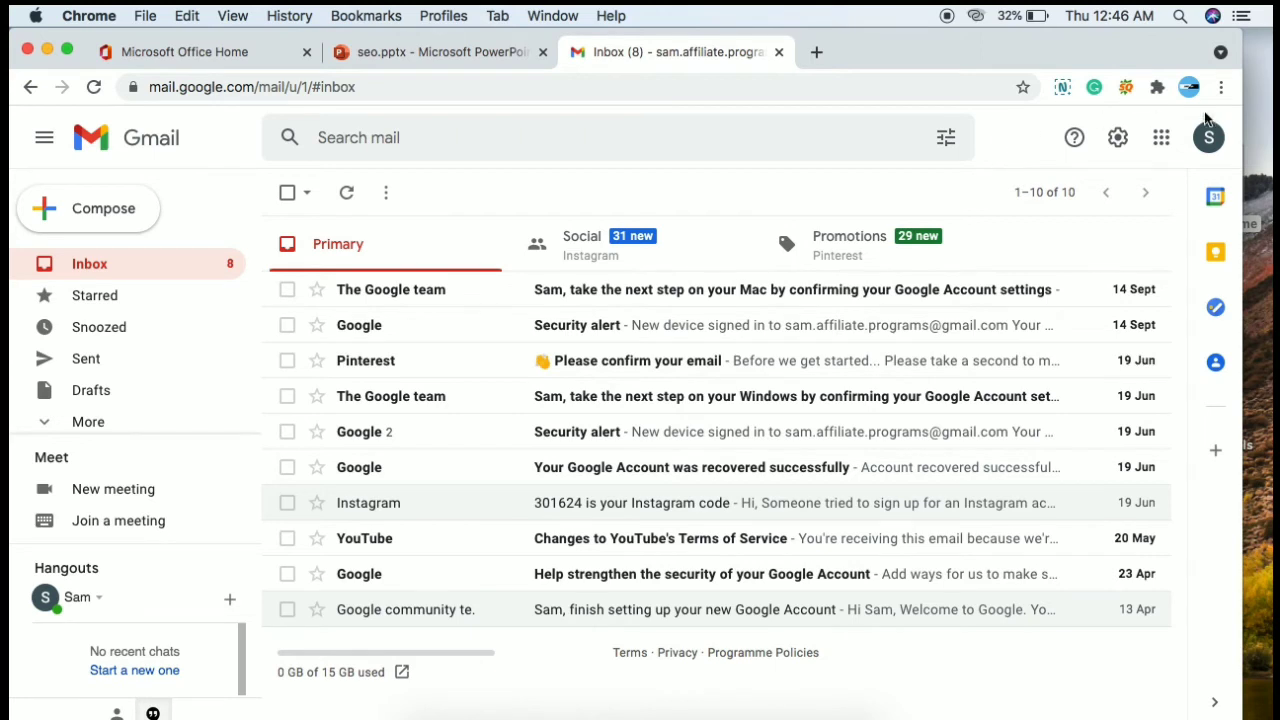
# Open Google My Business from the Google apps grid and dismiss its COVID-19 notice.
pyautogui.click(1161, 138)
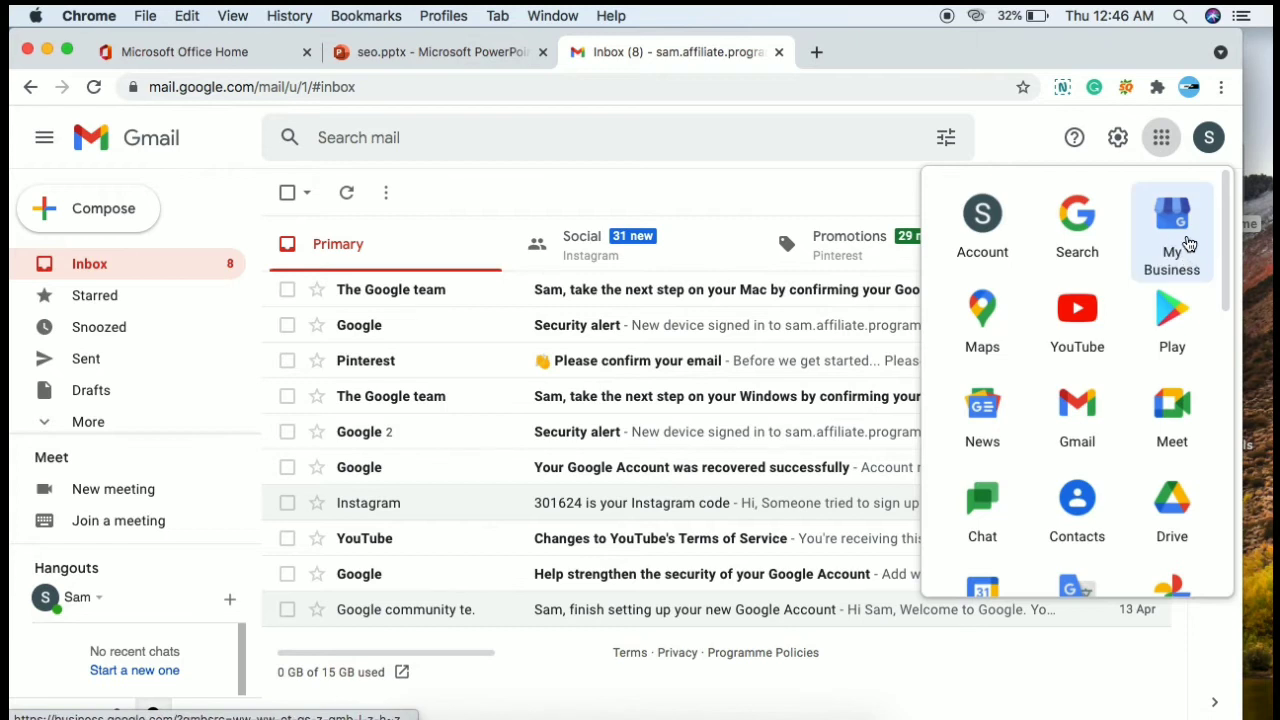
pyautogui.click(1182, 229)
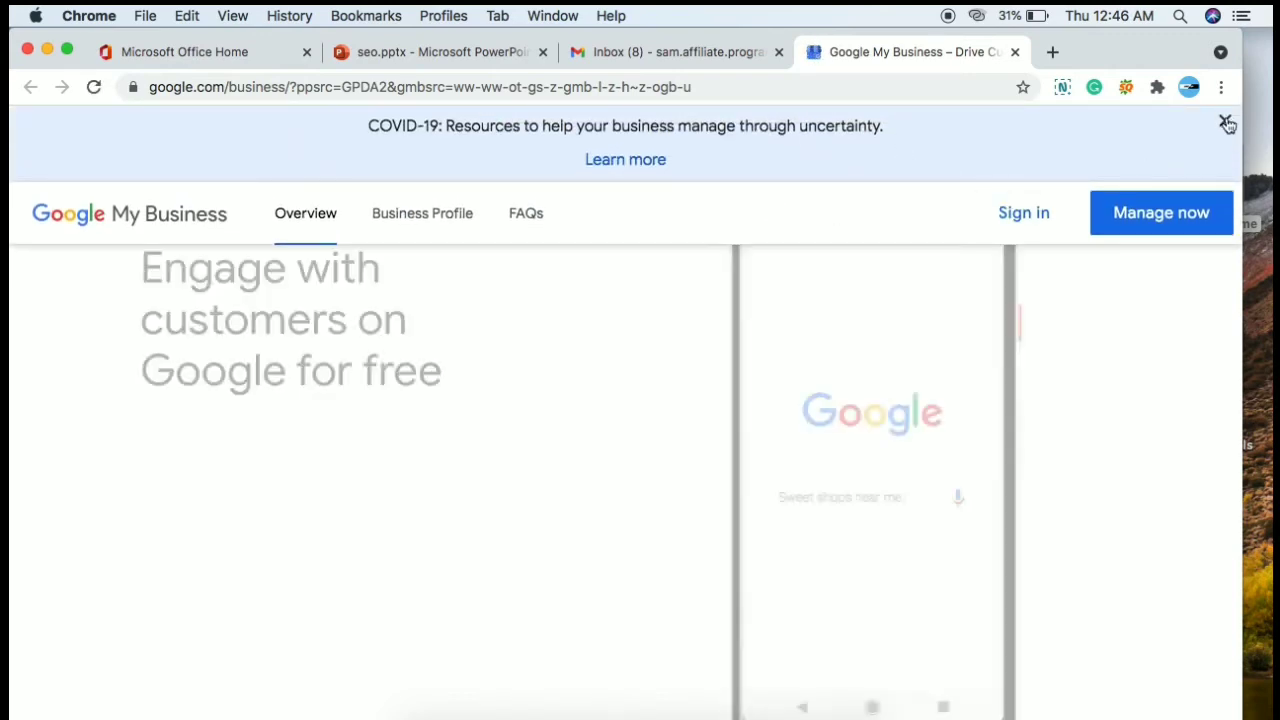
pyautogui.click(1225, 119)
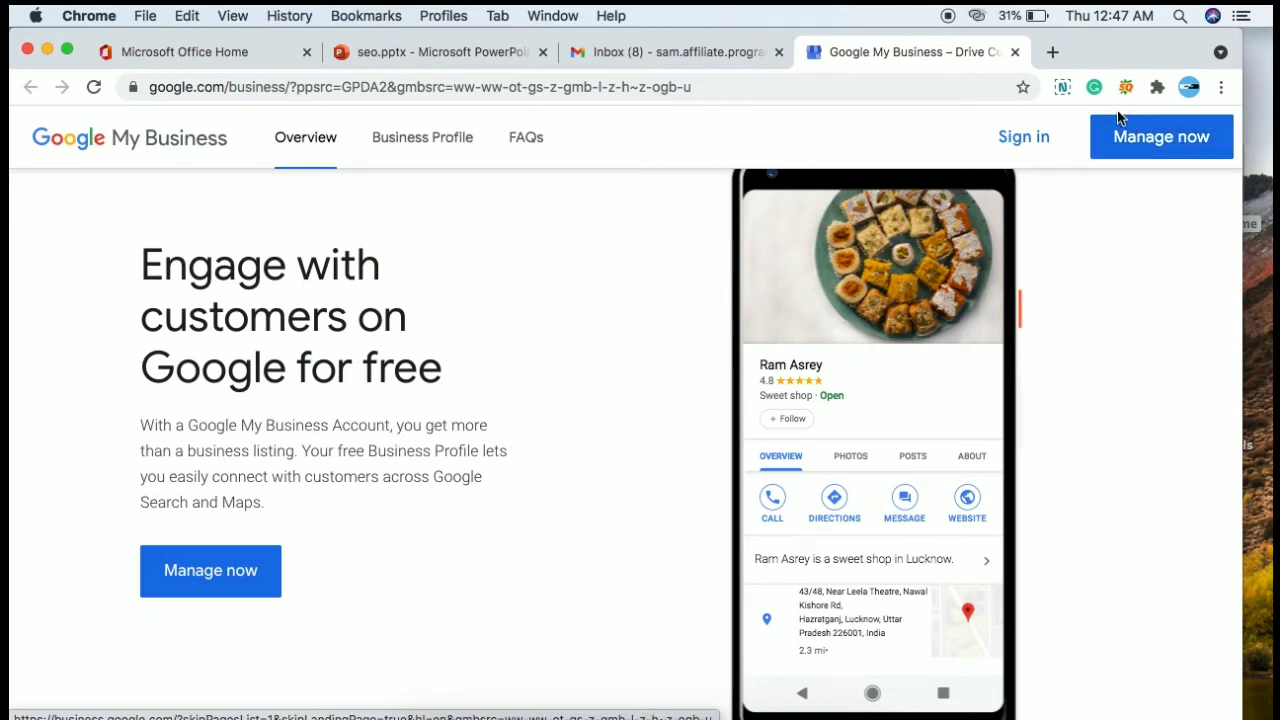
pyautogui.click(1053, 53)
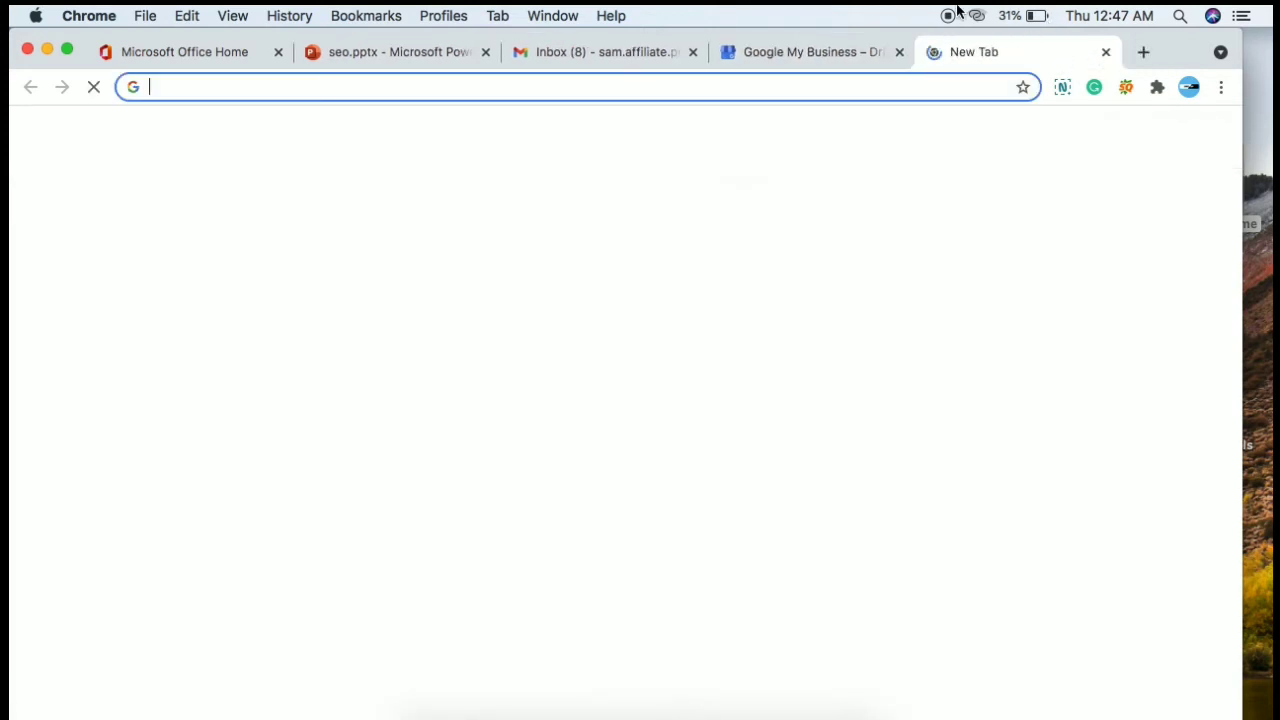
pyautogui.write('google')
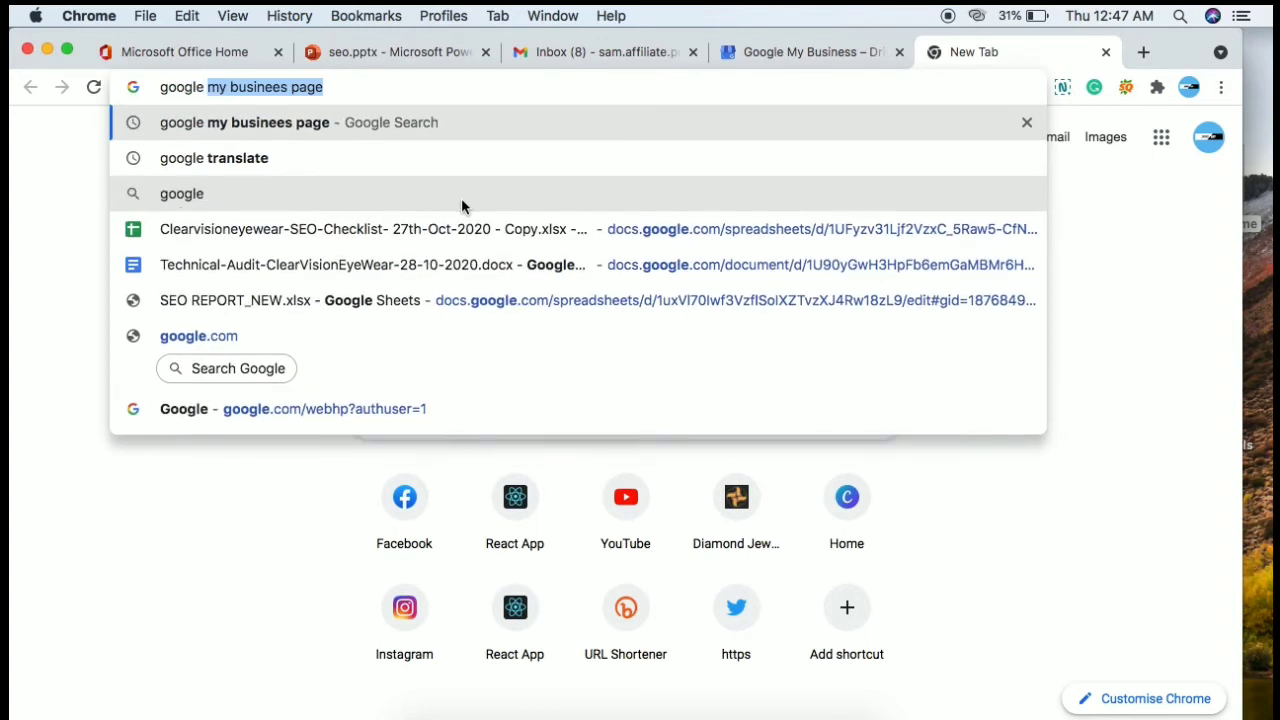
pyautogui.press('Right')
pyautogui.press('Return')
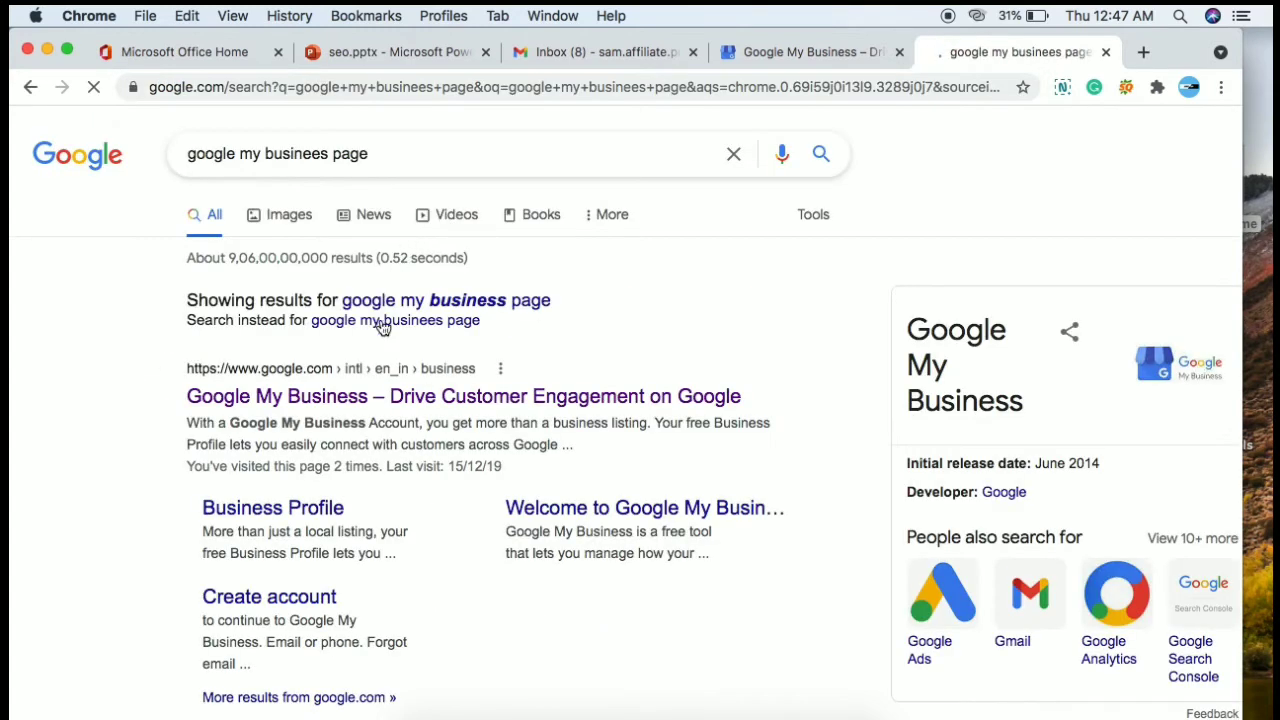
pyautogui.click(380, 400)
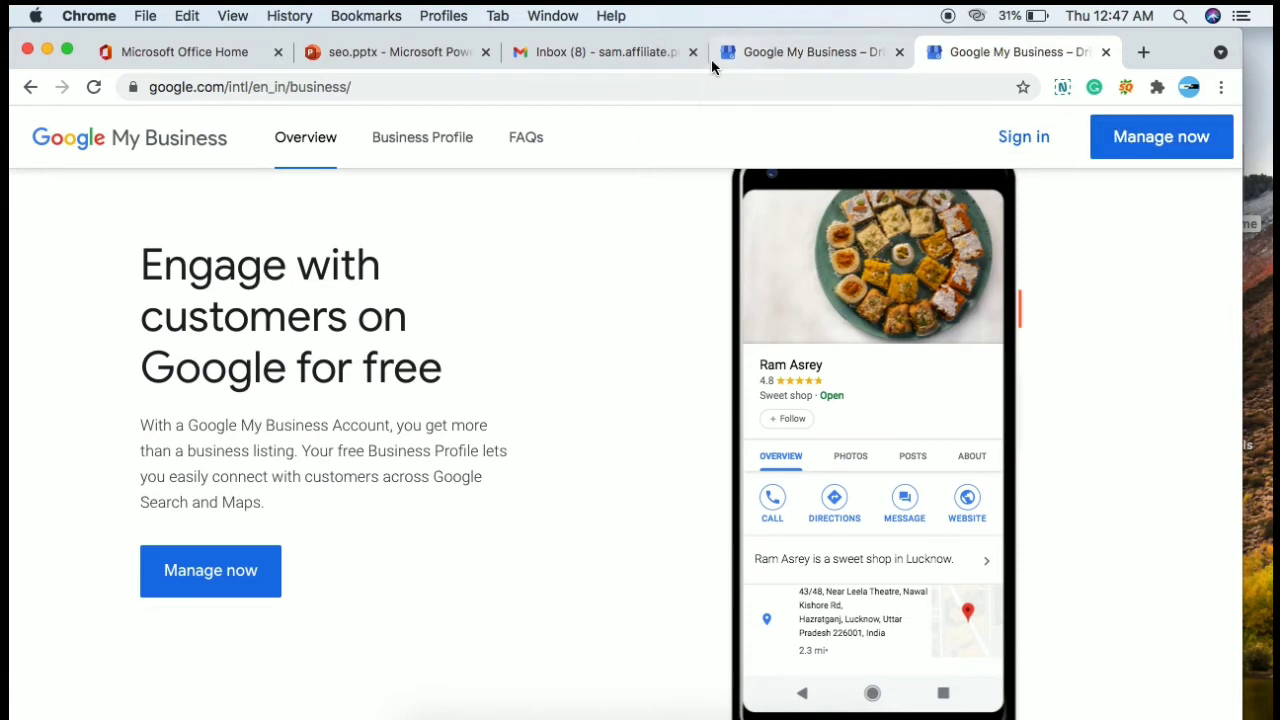
pyautogui.click(1106, 52)
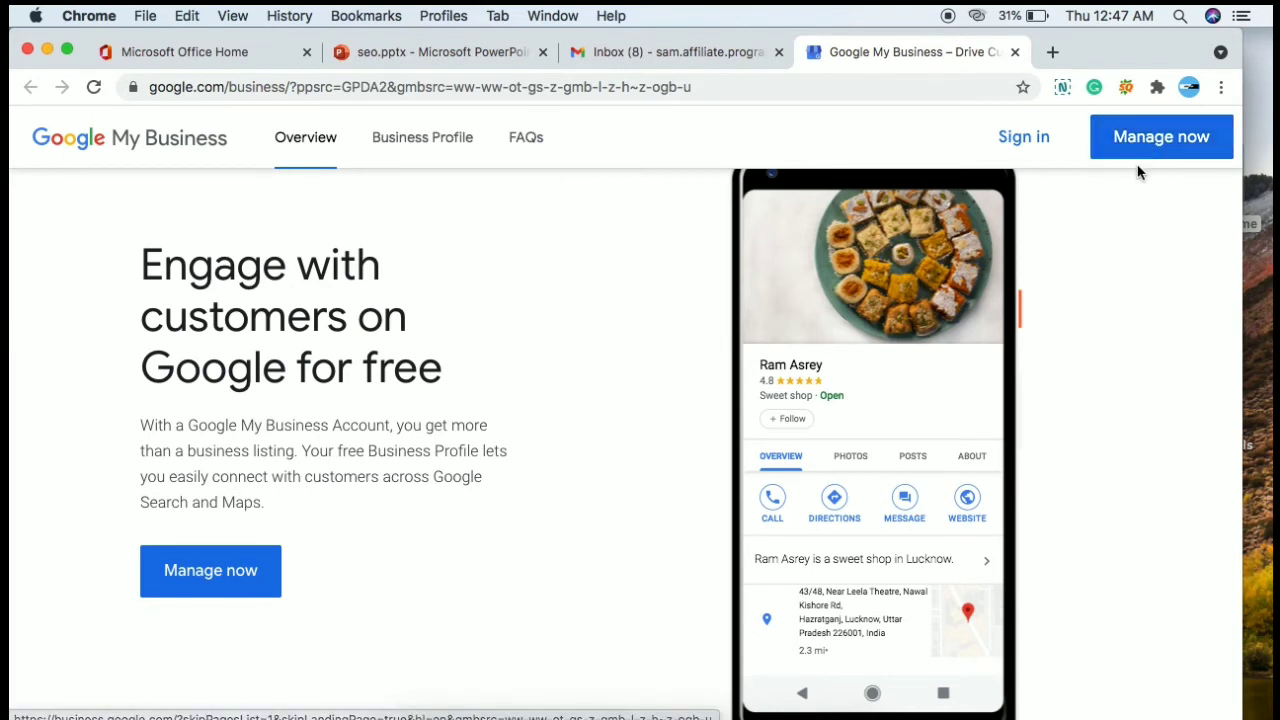
# Create a new business named 'Digital Marketing Freelancer' from Manage now.
pyautogui.click(1146, 143)
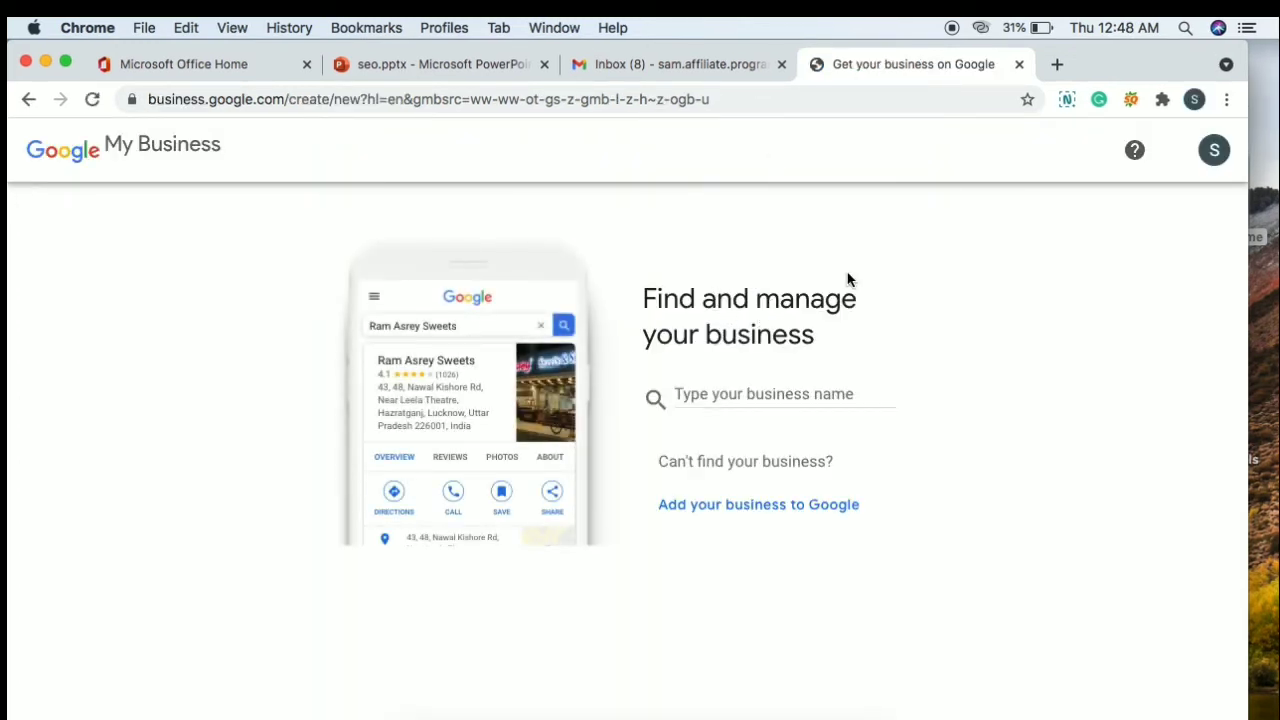
pyautogui.click(724, 394)
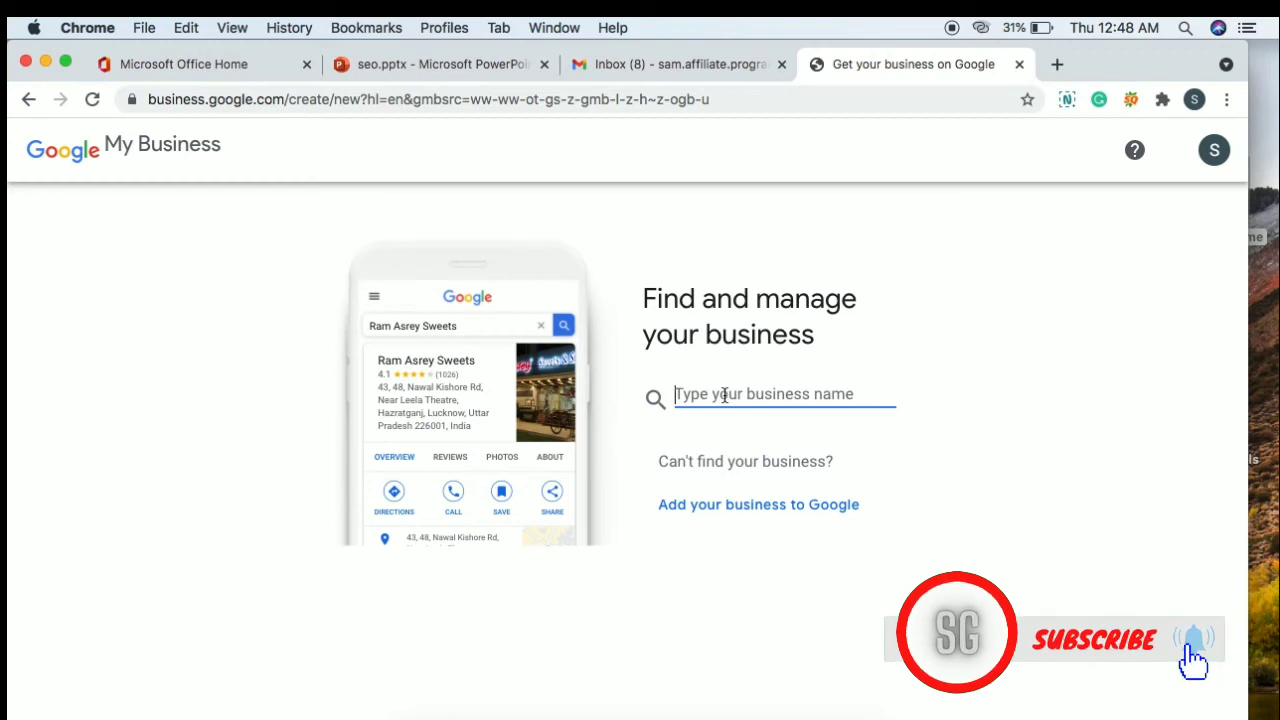
pyautogui.write('Digit')
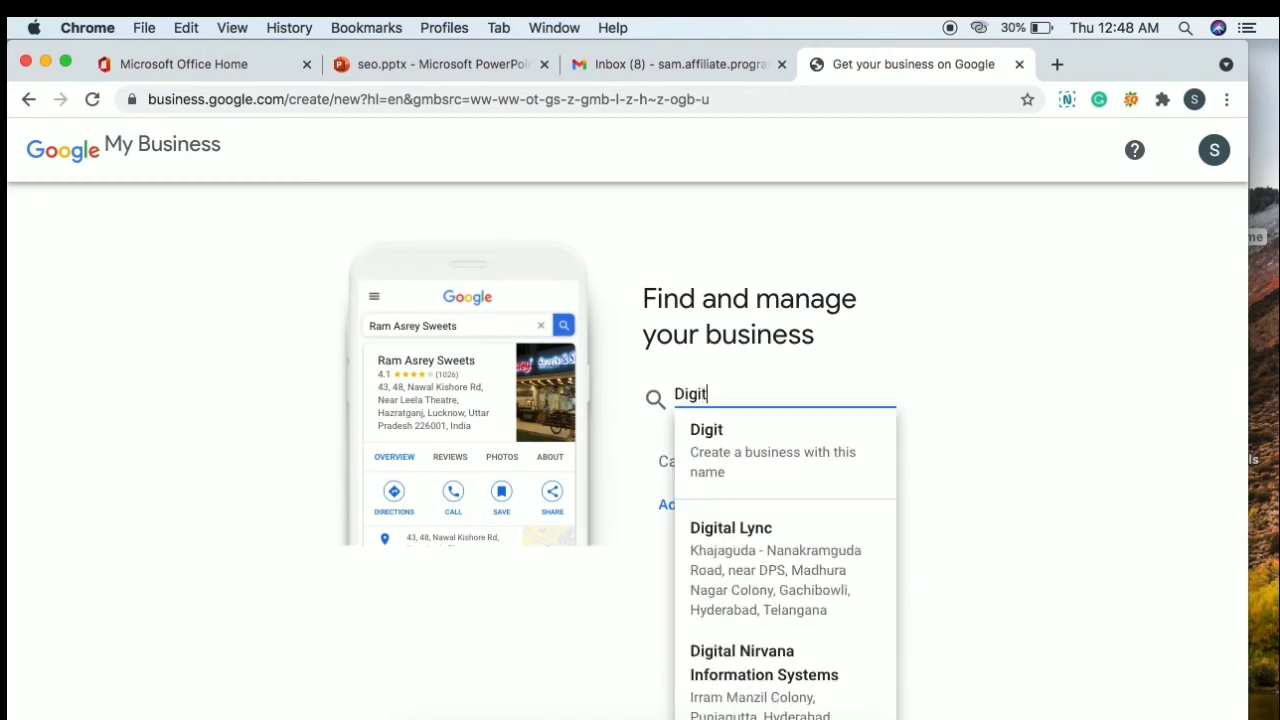
pyautogui.write('al M')
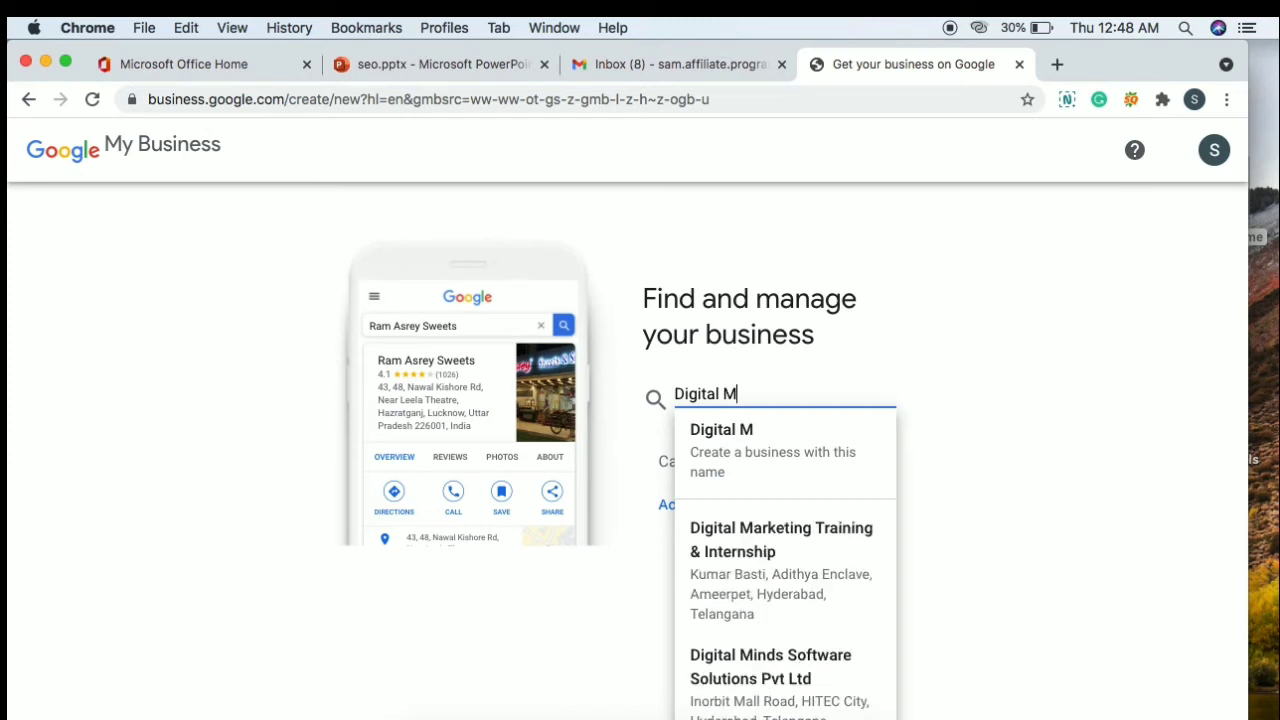
pyautogui.write('arke')
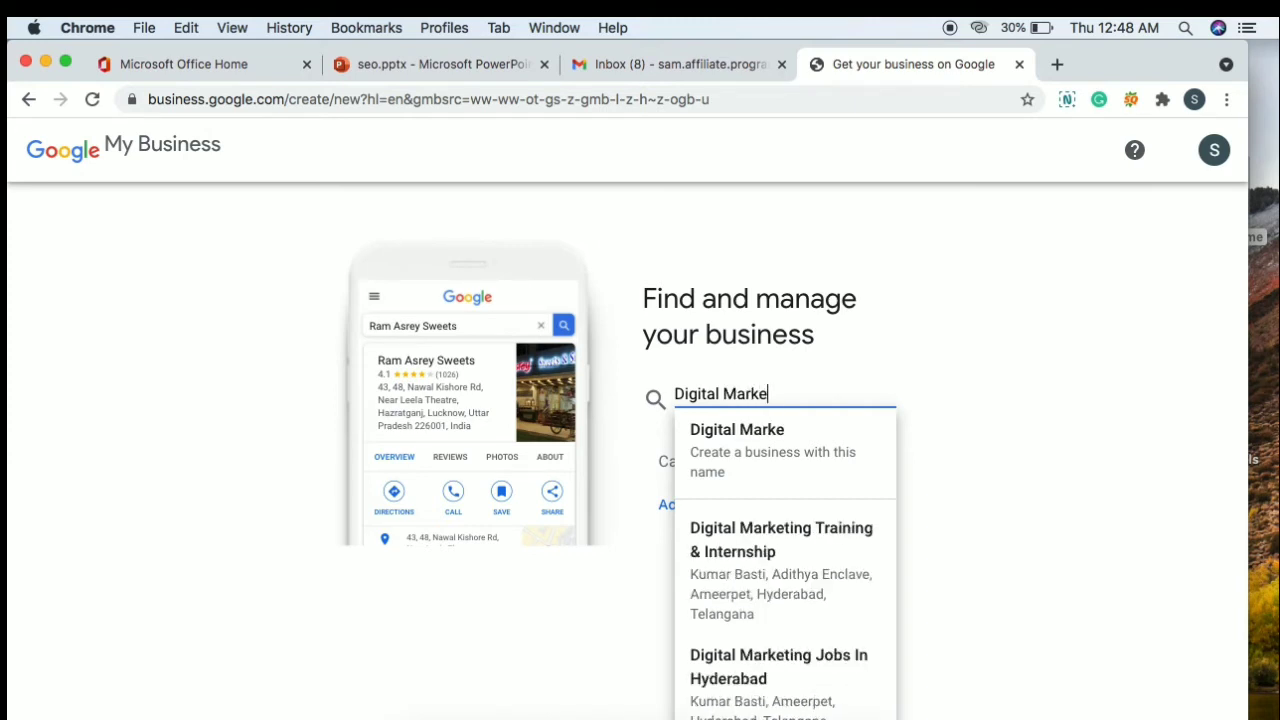
pyautogui.write('ting')
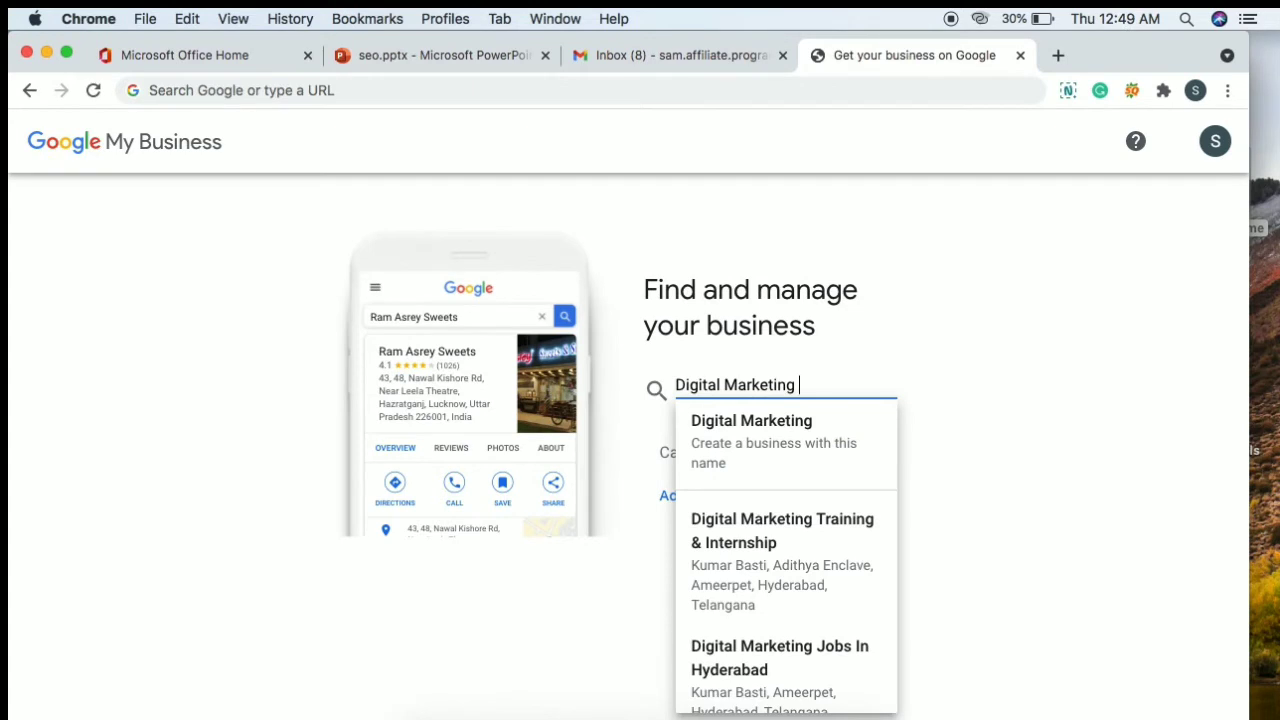
pyautogui.write(' Fre')
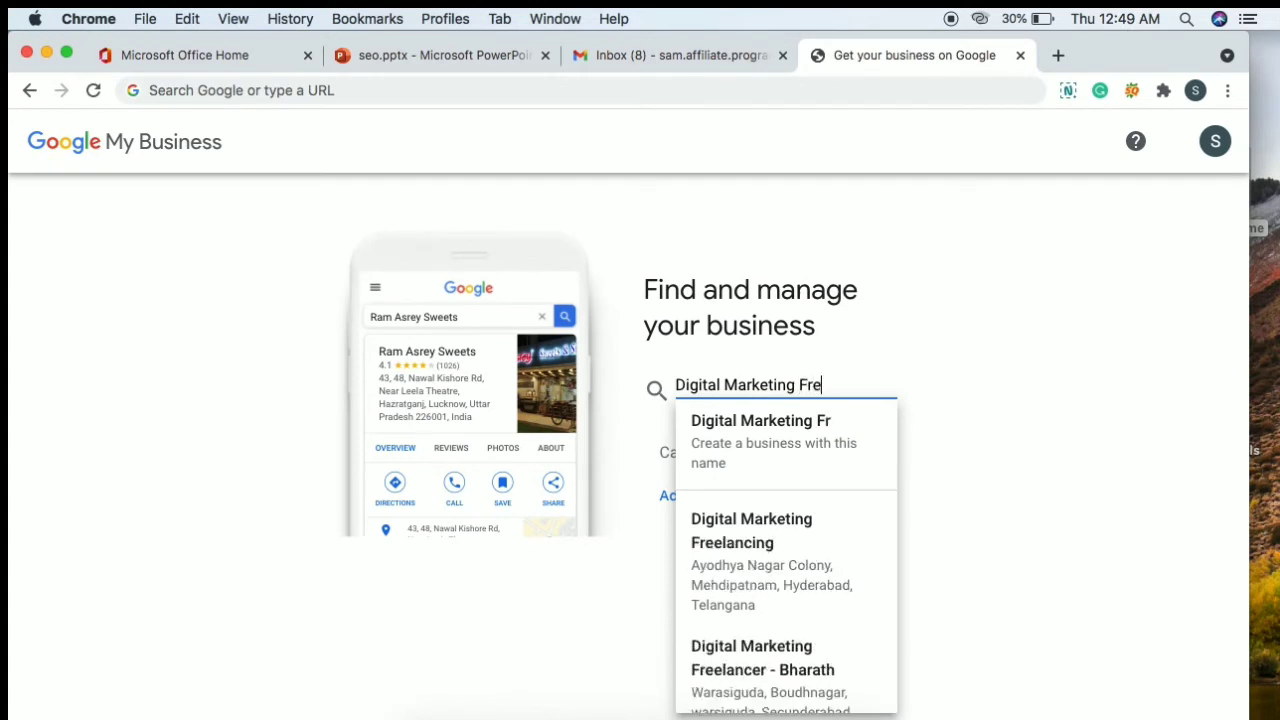
pyautogui.write('elancer')
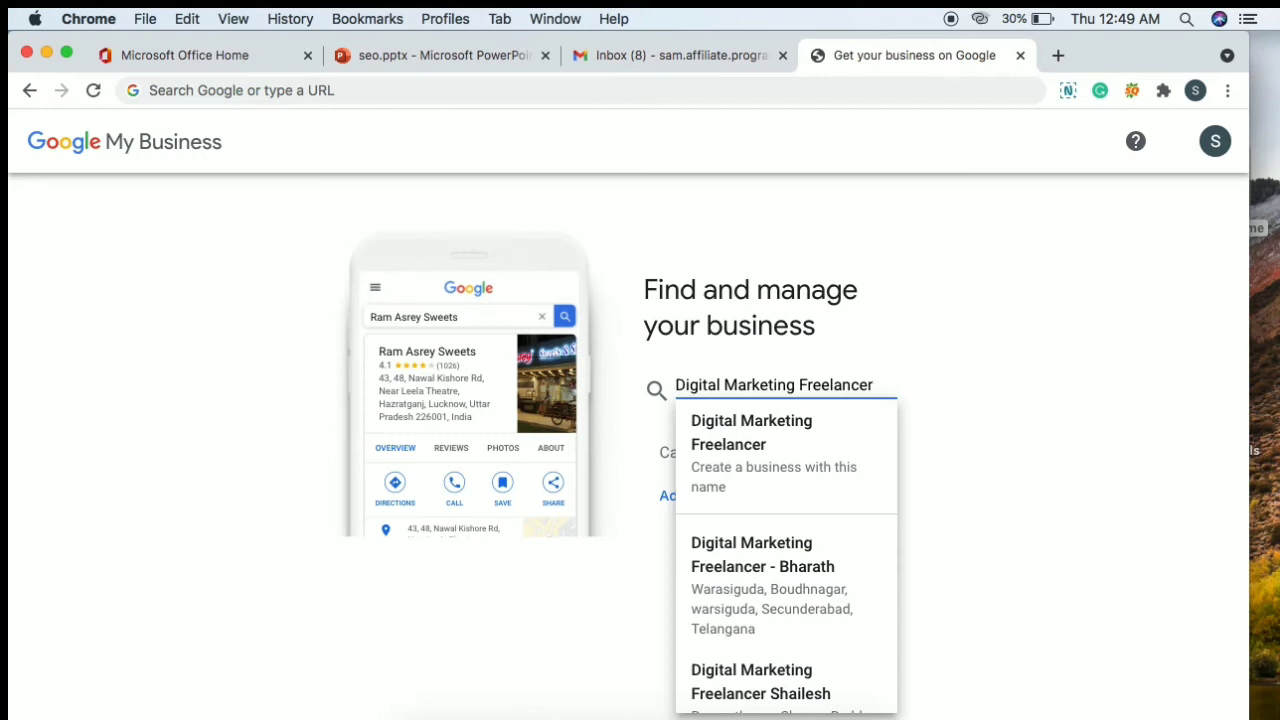
pyautogui.click(758, 440)
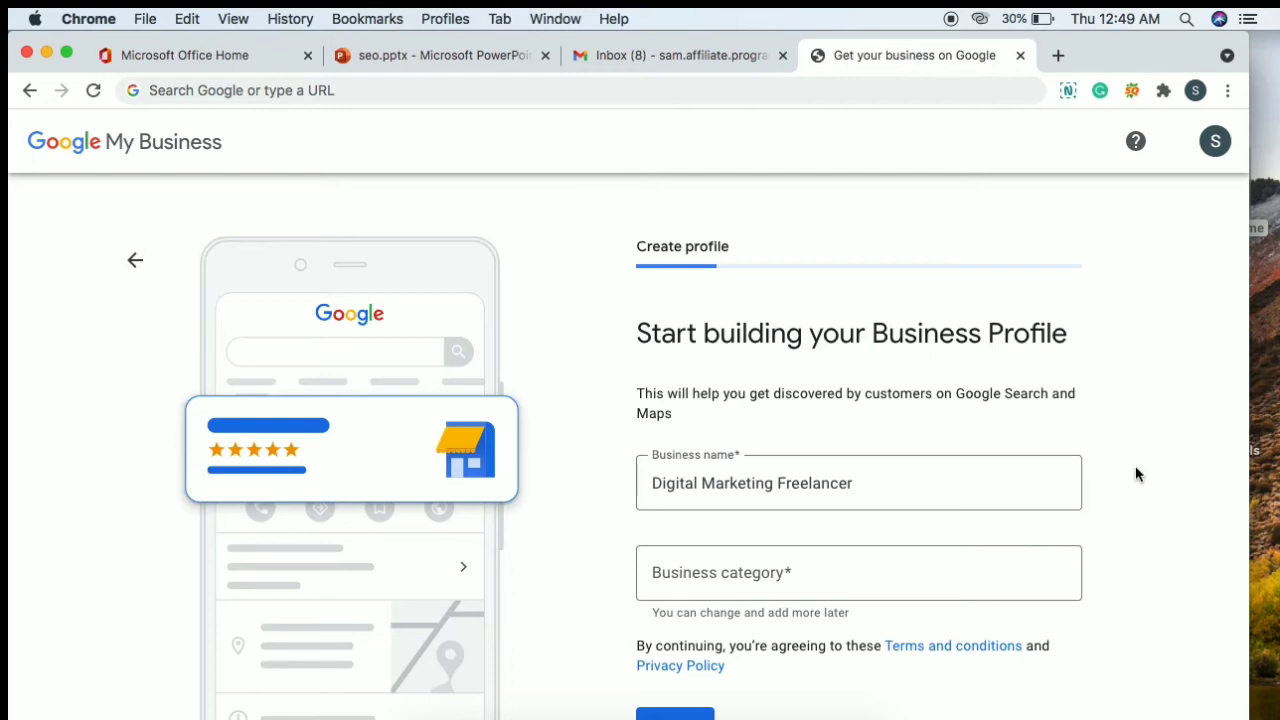
# Set the business category to Internet marketing service and submit the name and category.
pyautogui.scroll(-2, 1135, 467)
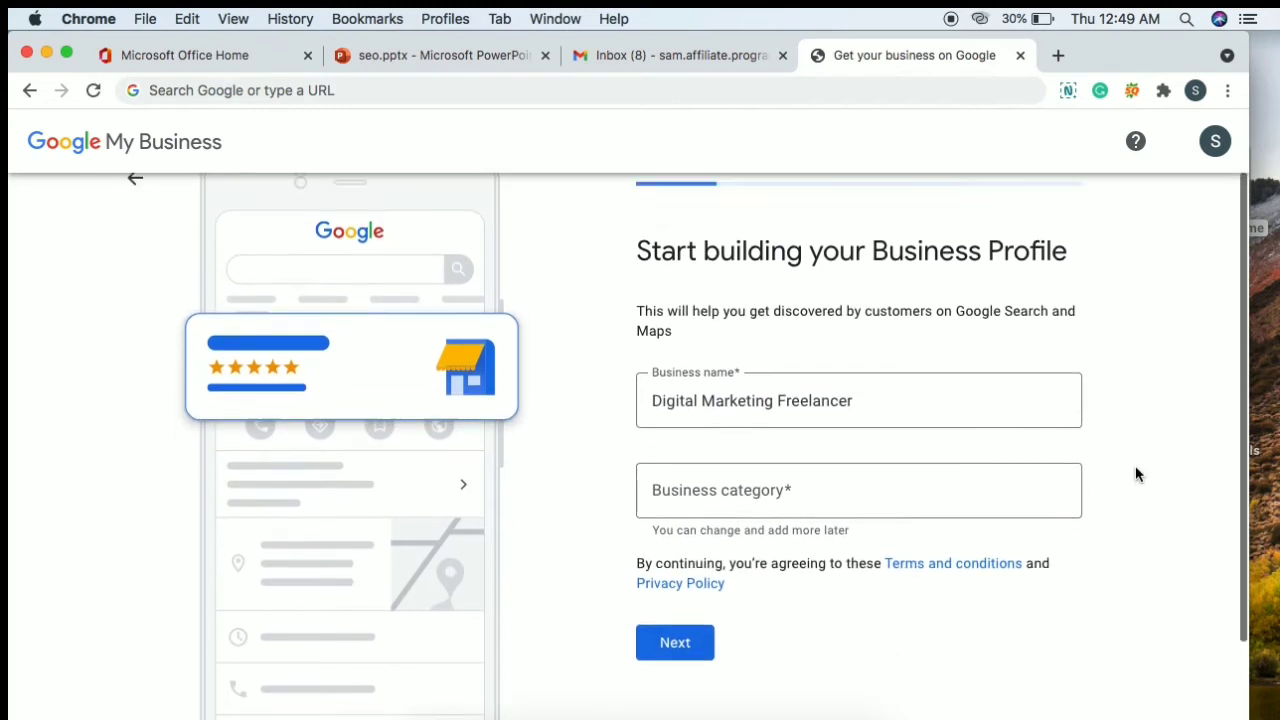
pyautogui.scroll(-4, 1135, 467)
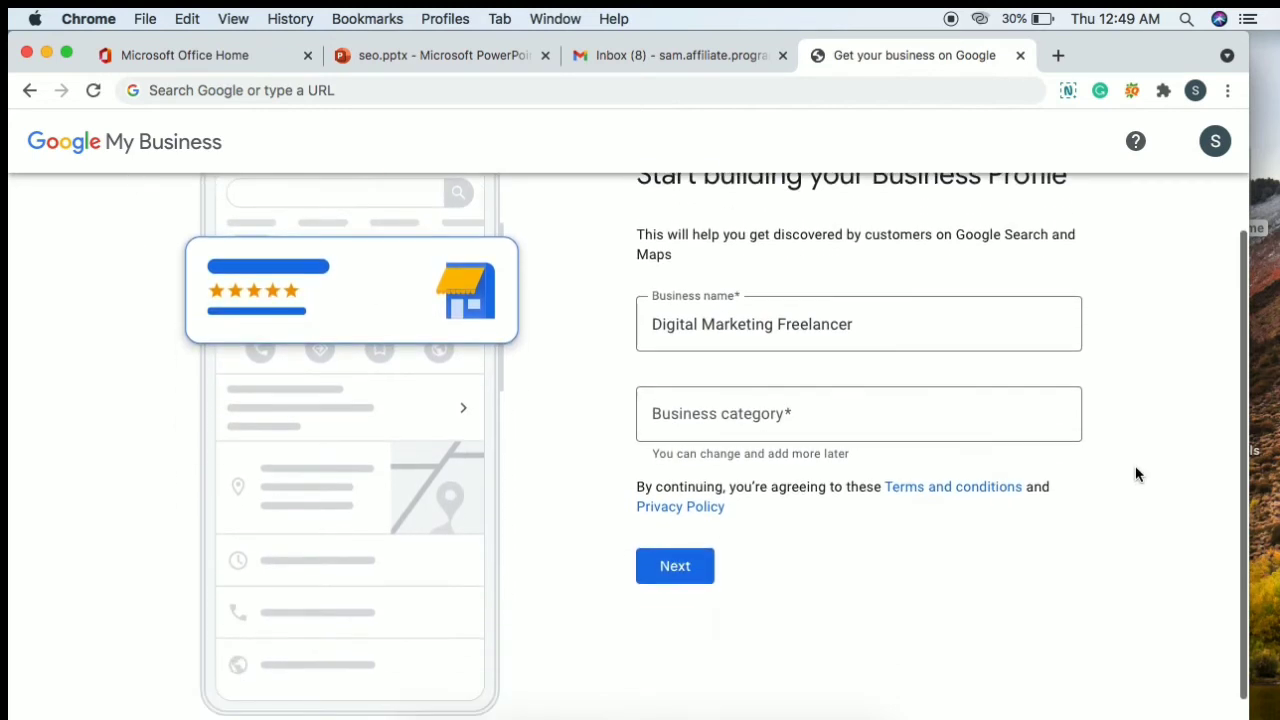
pyautogui.scroll(2, 1135, 474)
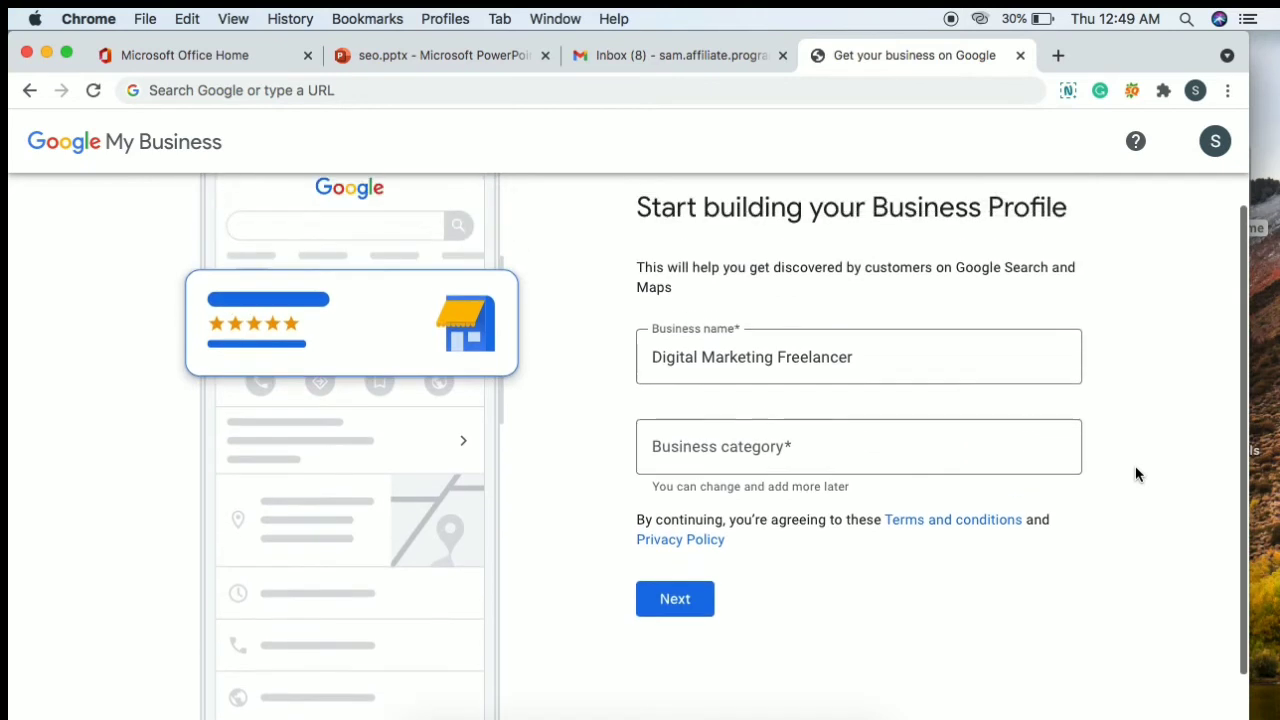
pyautogui.click(799, 446)
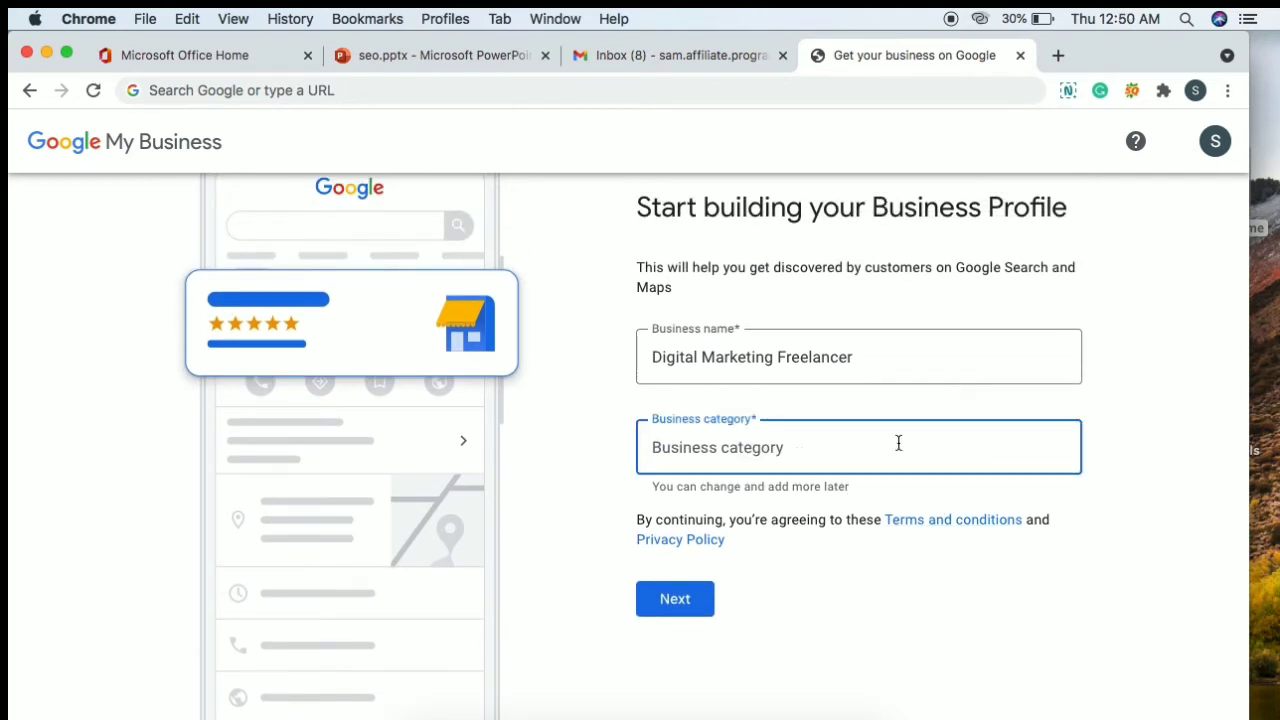
pyautogui.write('I')
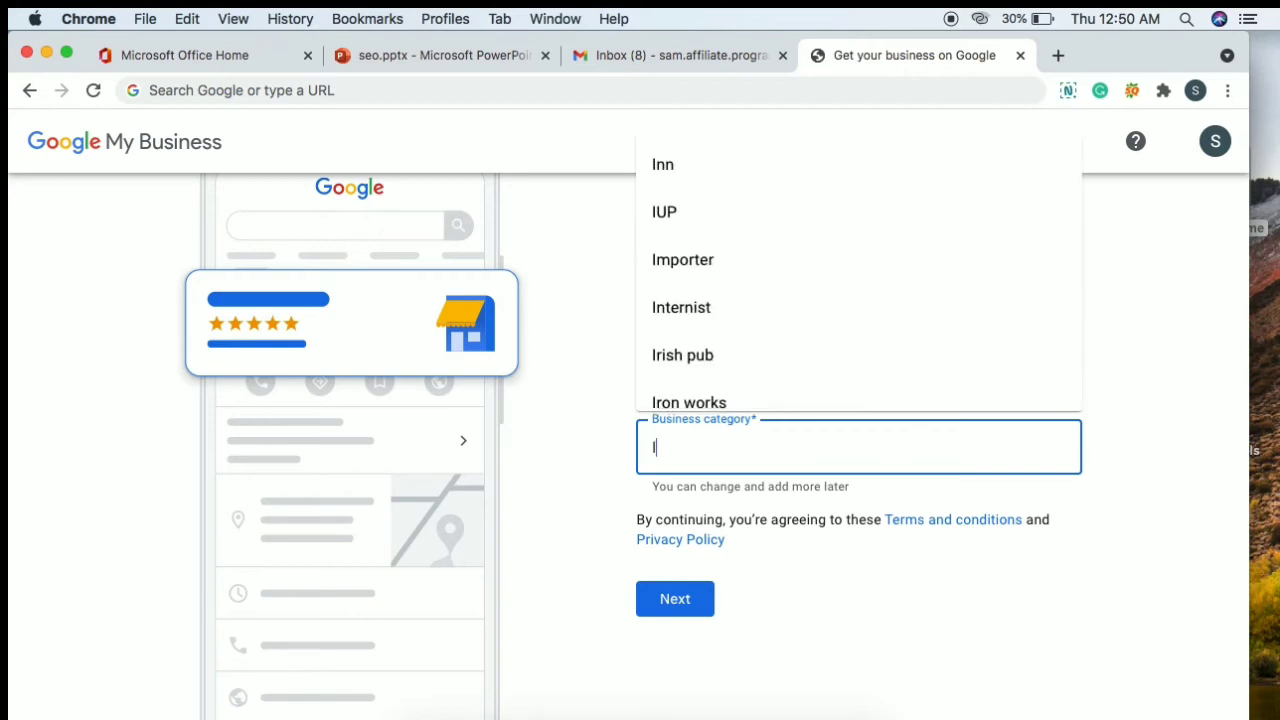
pyautogui.write('nterne')
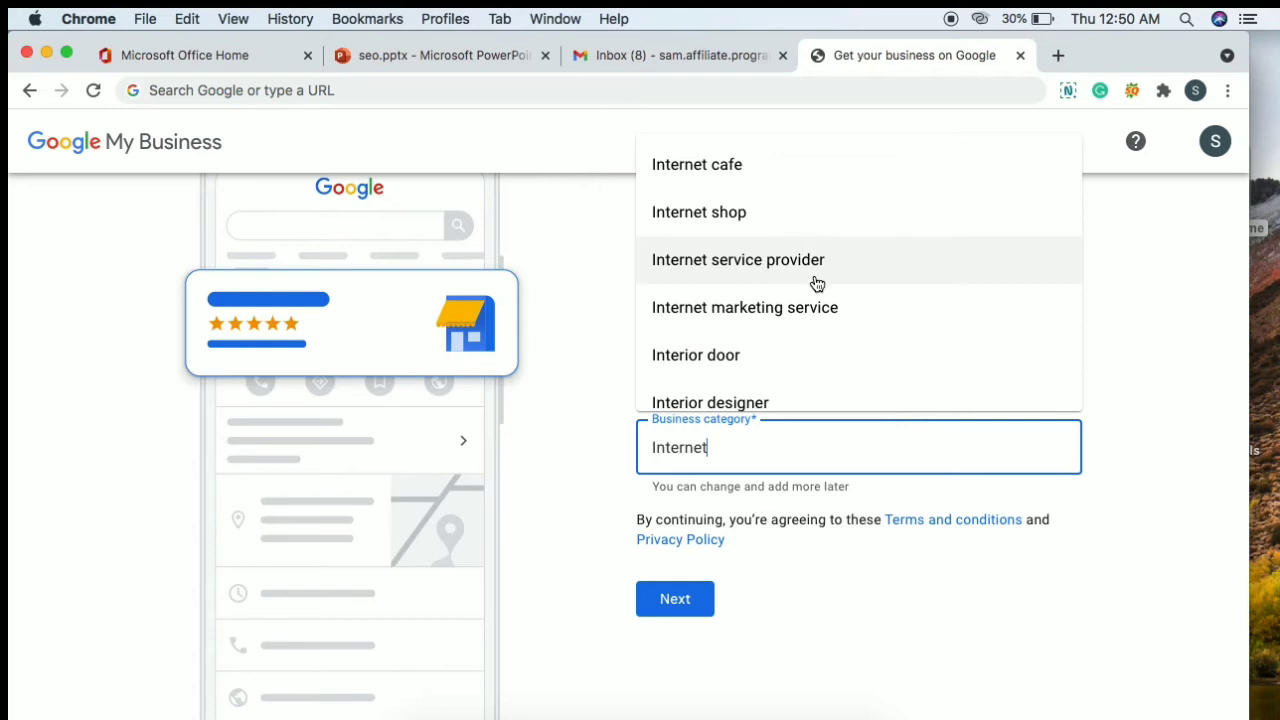
pyautogui.write('t')
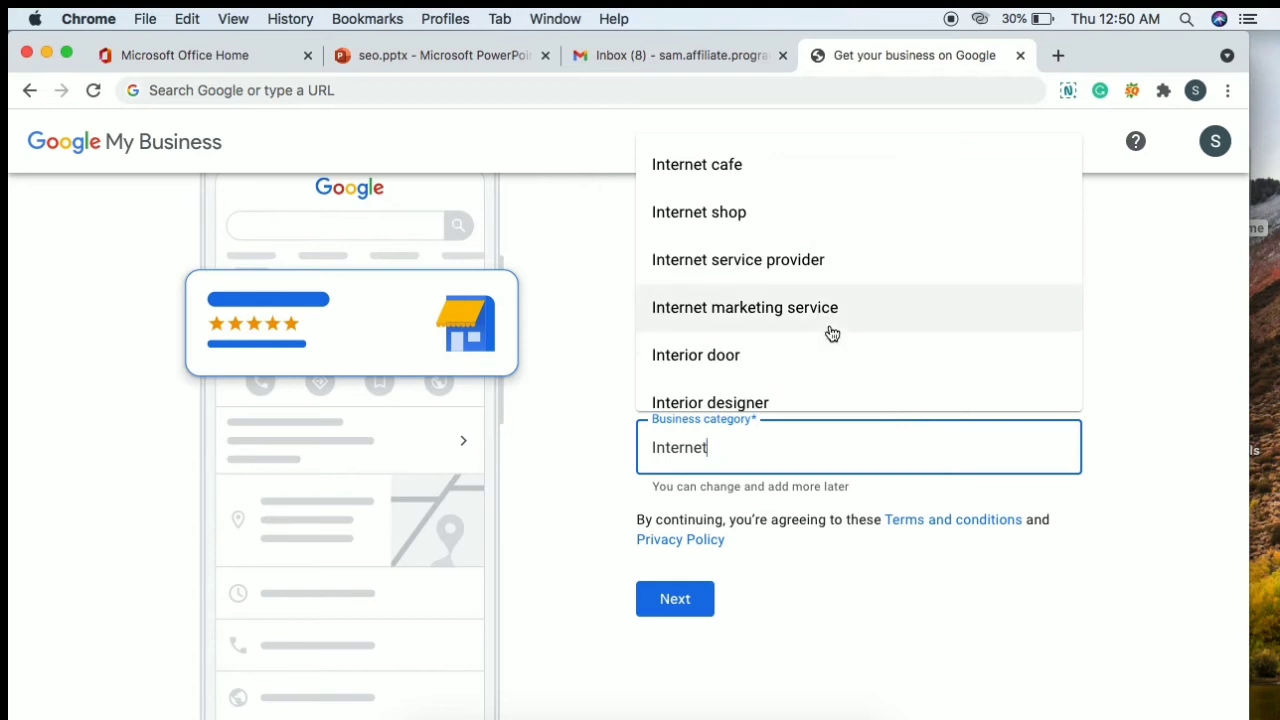
pyautogui.click(831, 323)
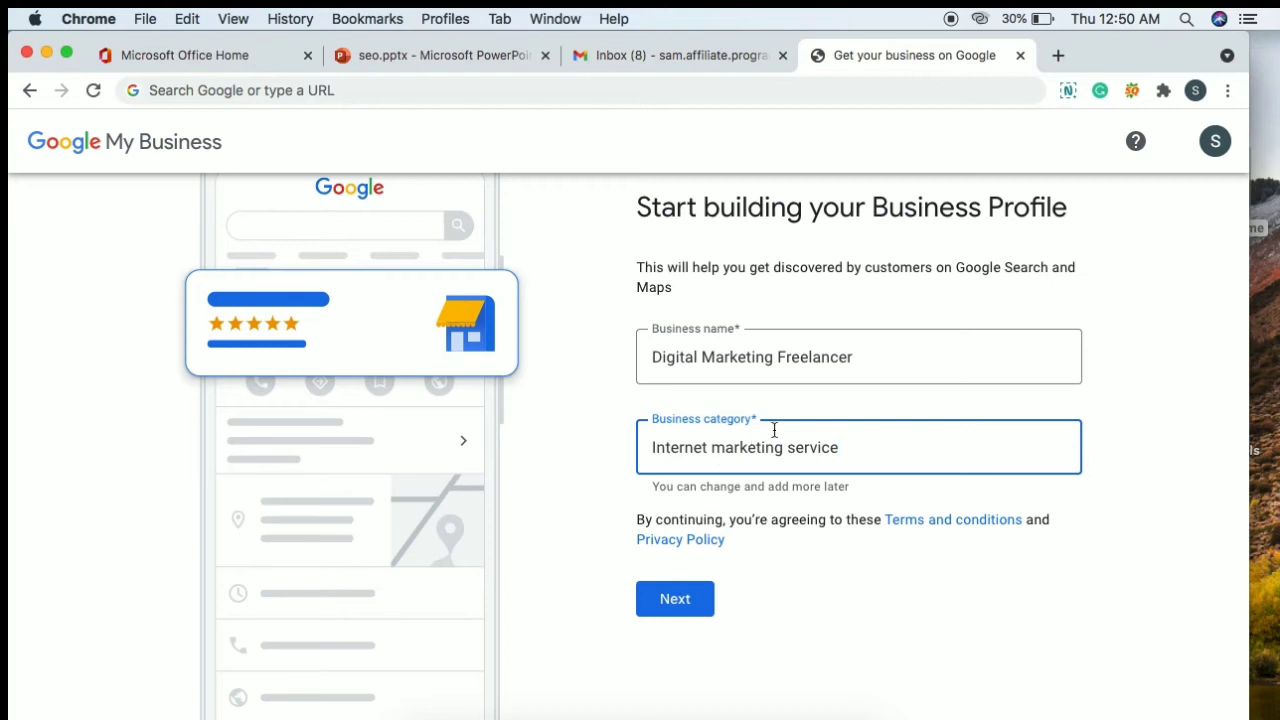
pyautogui.click(679, 607)
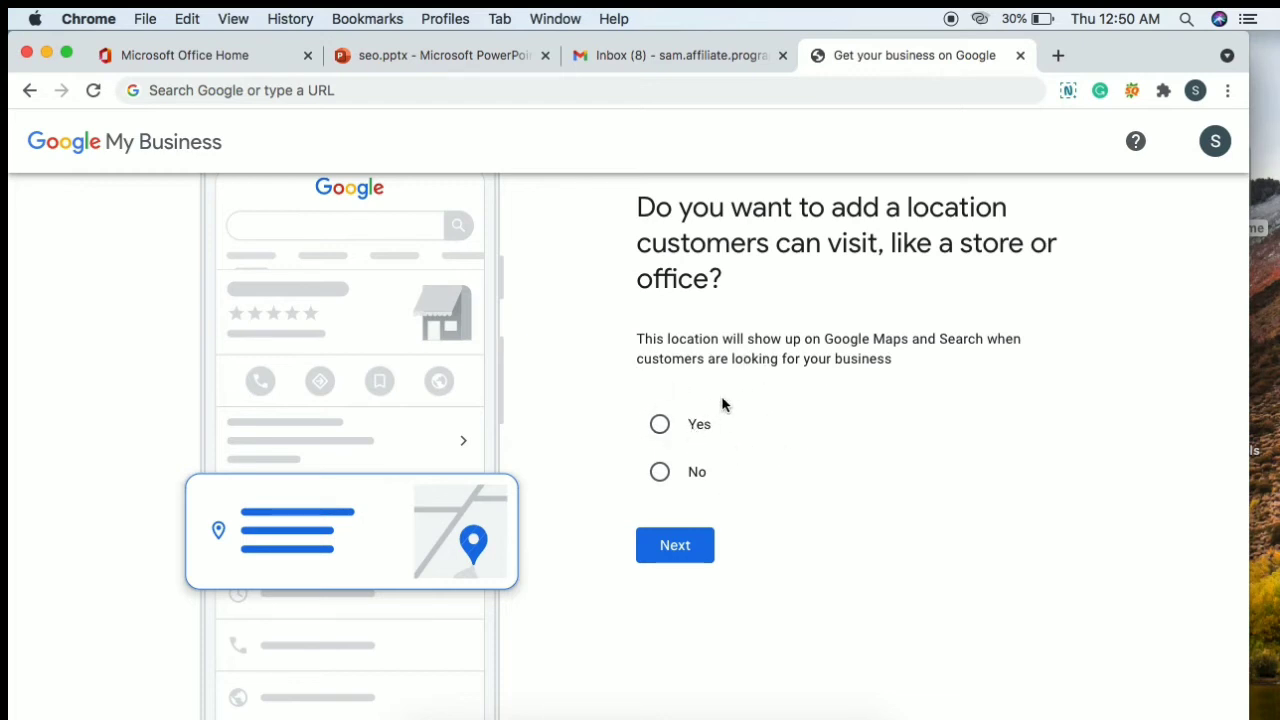
# Answer Yes to having a location customers can visit, then start on the street address.
pyautogui.click(660, 427)
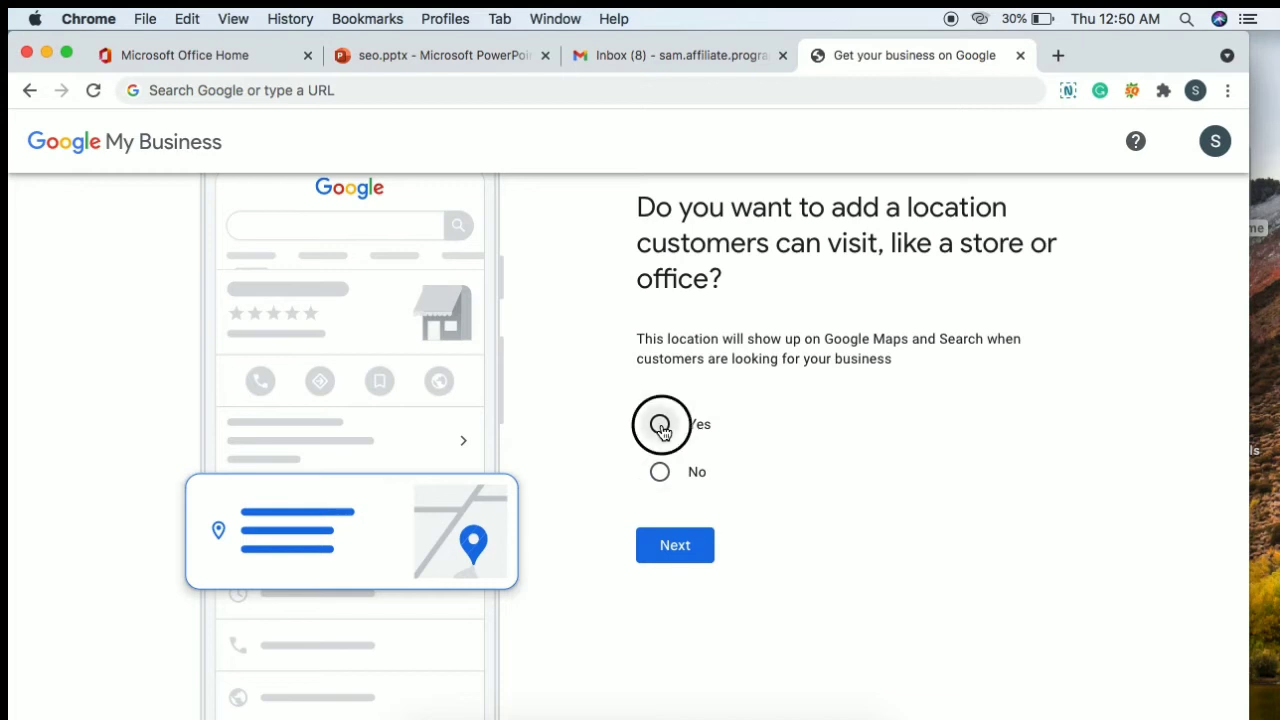
pyautogui.click(672, 546)
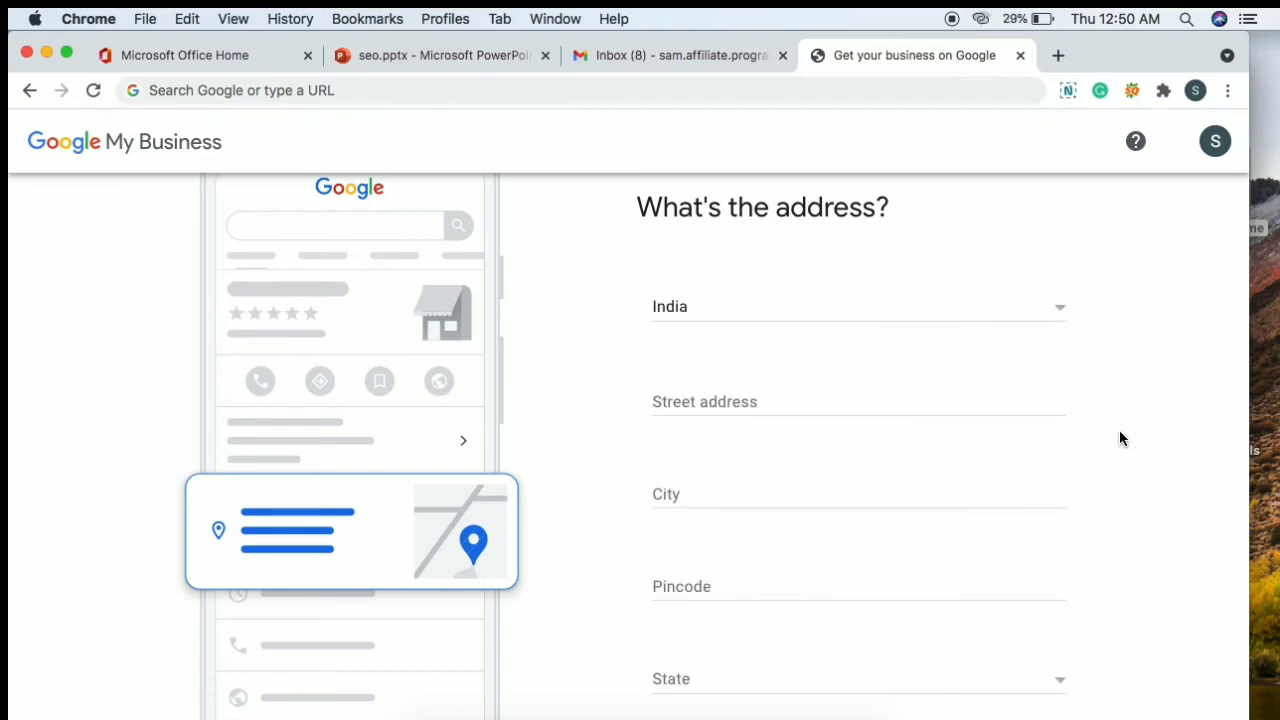
pyautogui.scroll(-3, 1120, 438)
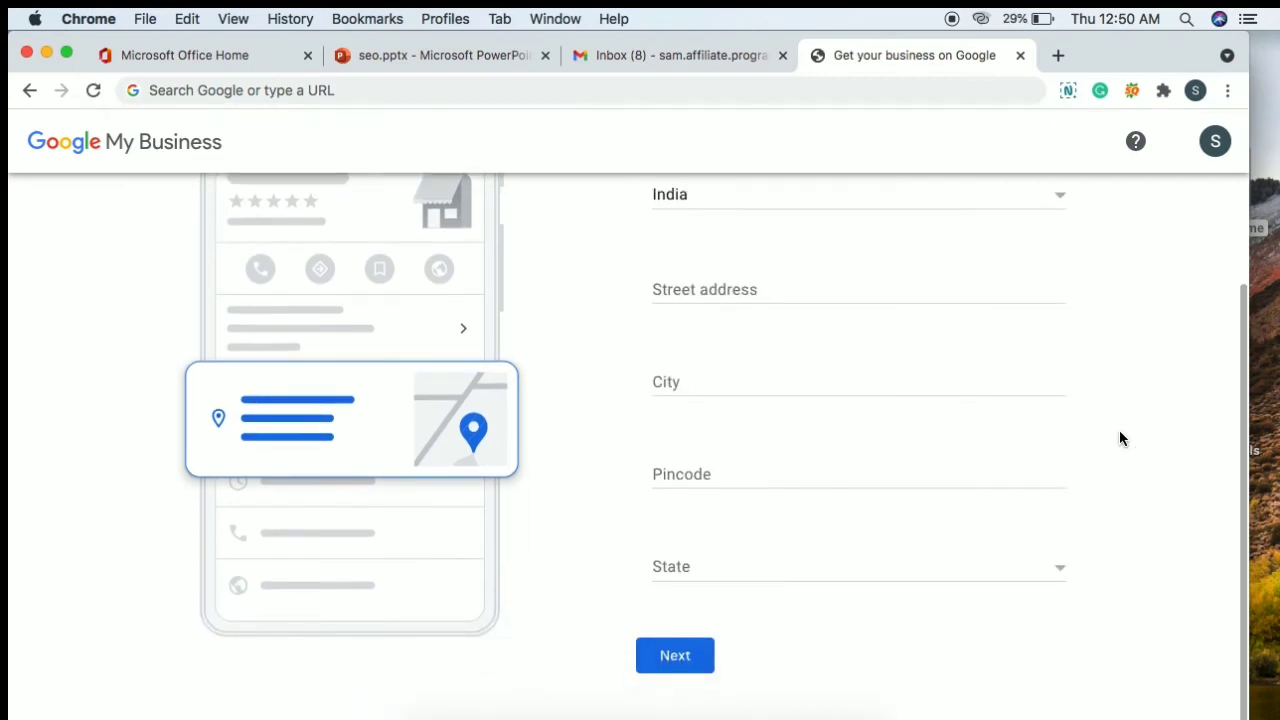
pyautogui.scroll(2, 1120, 438)
pyautogui.scroll(-2, 1120, 438)
pyautogui.scroll(2, 1120, 438)
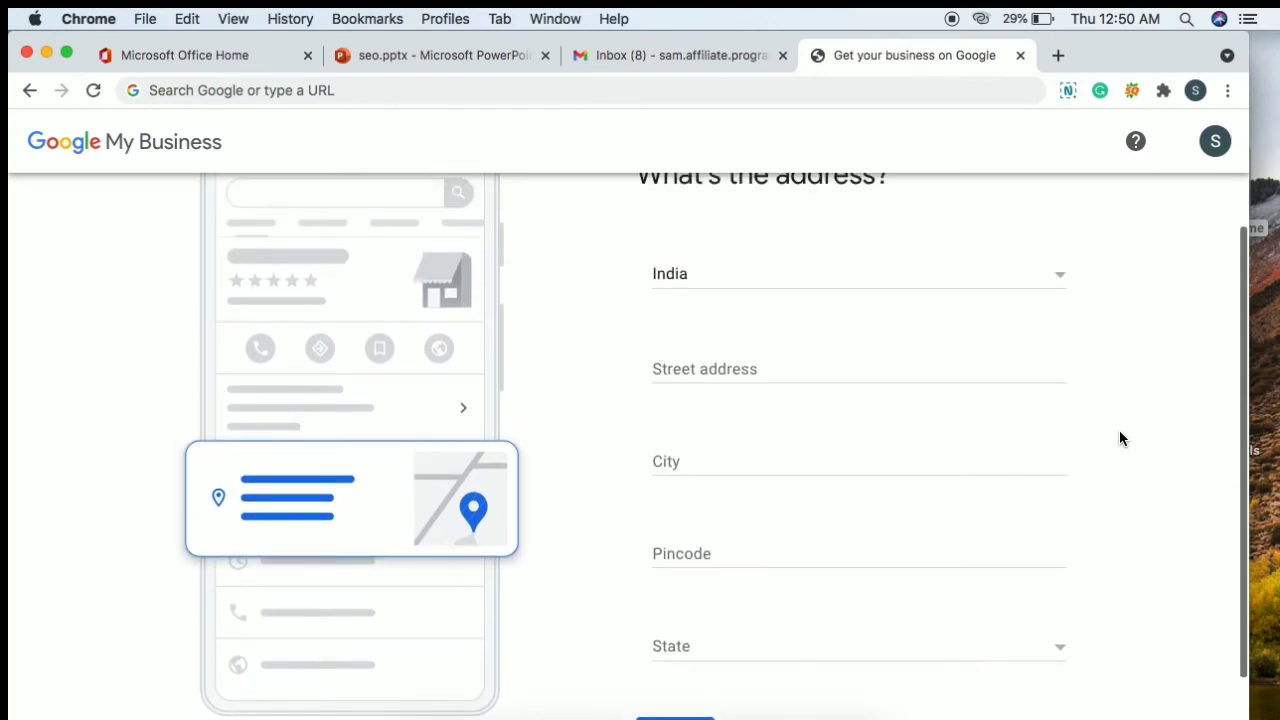
pyautogui.scroll(1, 1120, 432)
pyautogui.scroll(-1, 1120, 432)
pyautogui.scroll(1, 1120, 432)
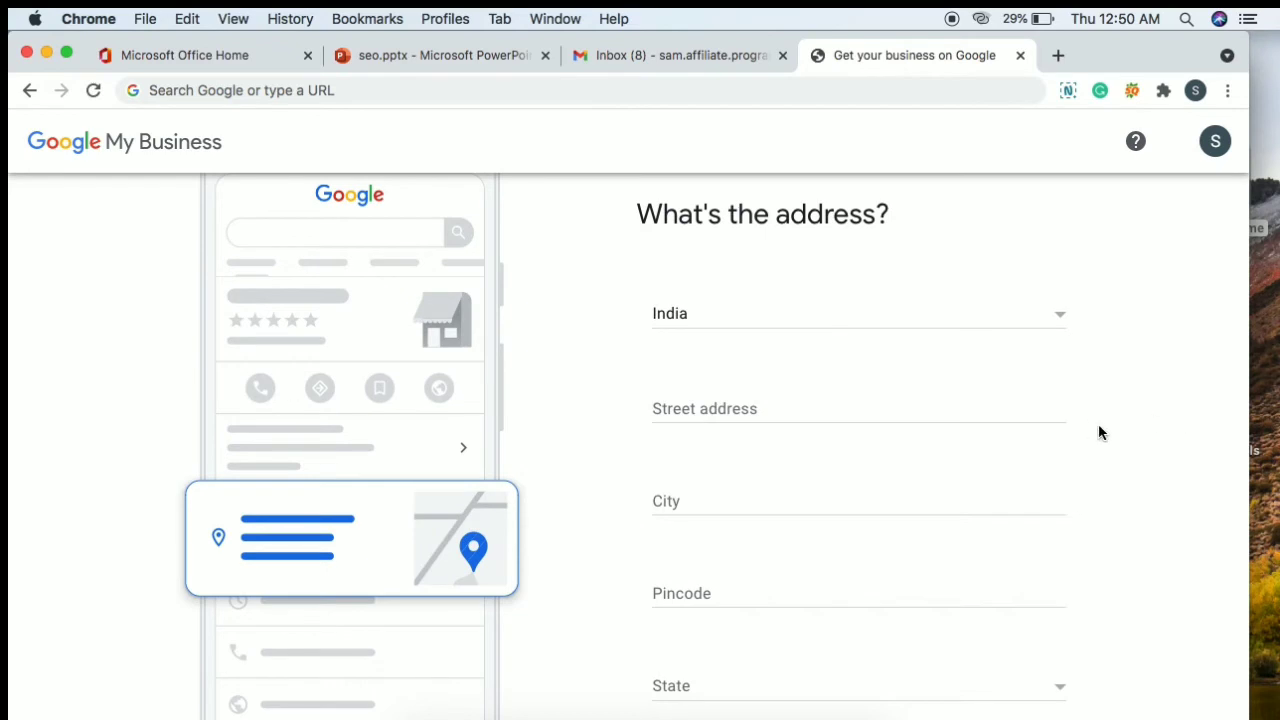
pyautogui.click(930, 410)
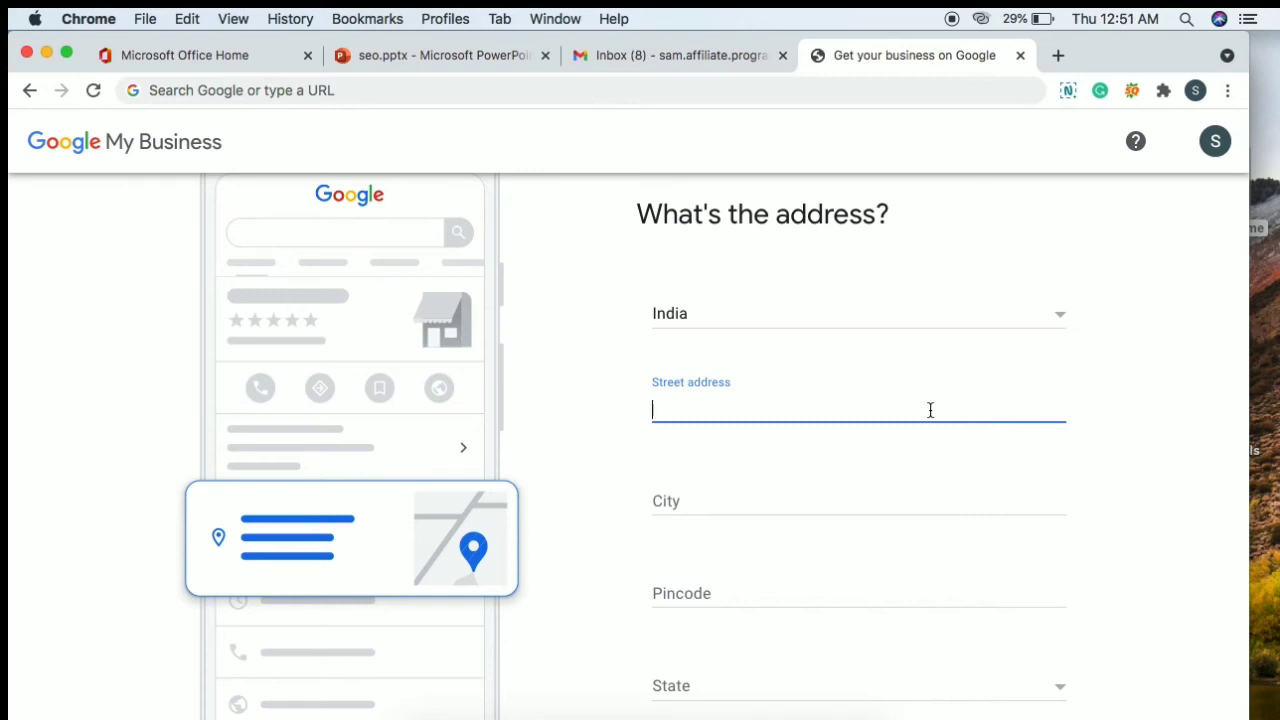
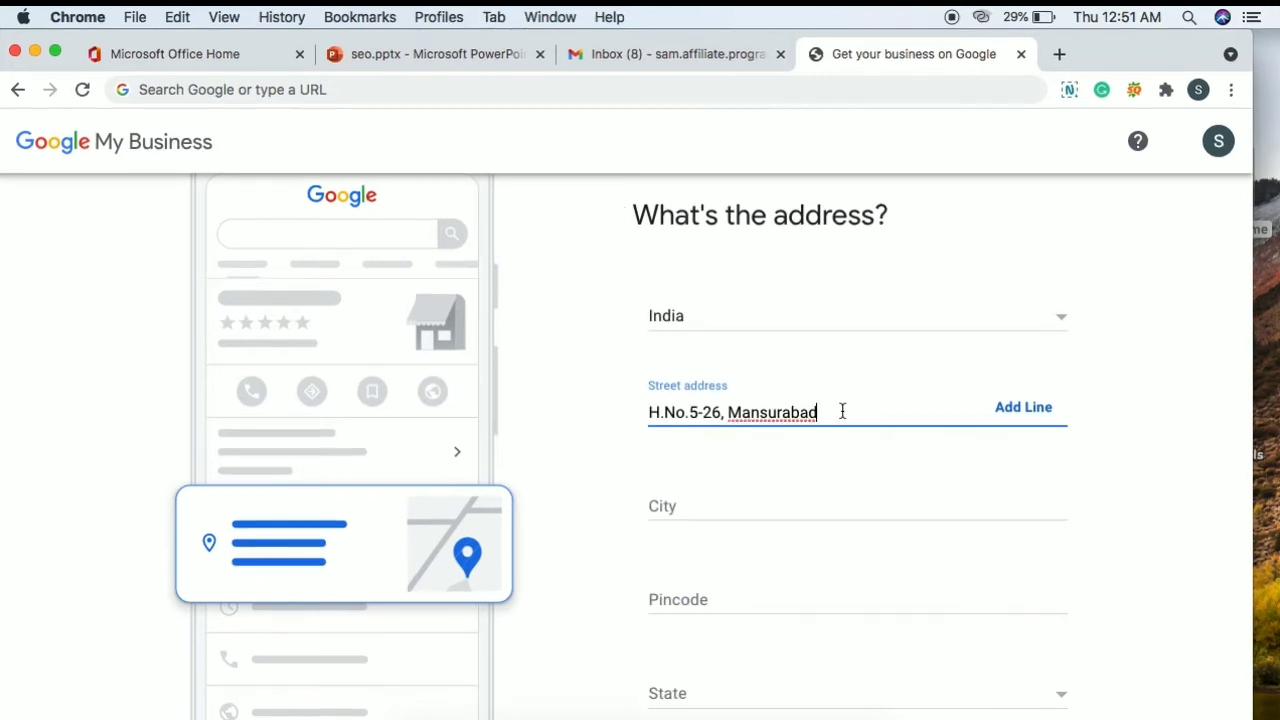
# Enter the business's street address and Hyderabad as the city.
pyautogui.click(808, 491)
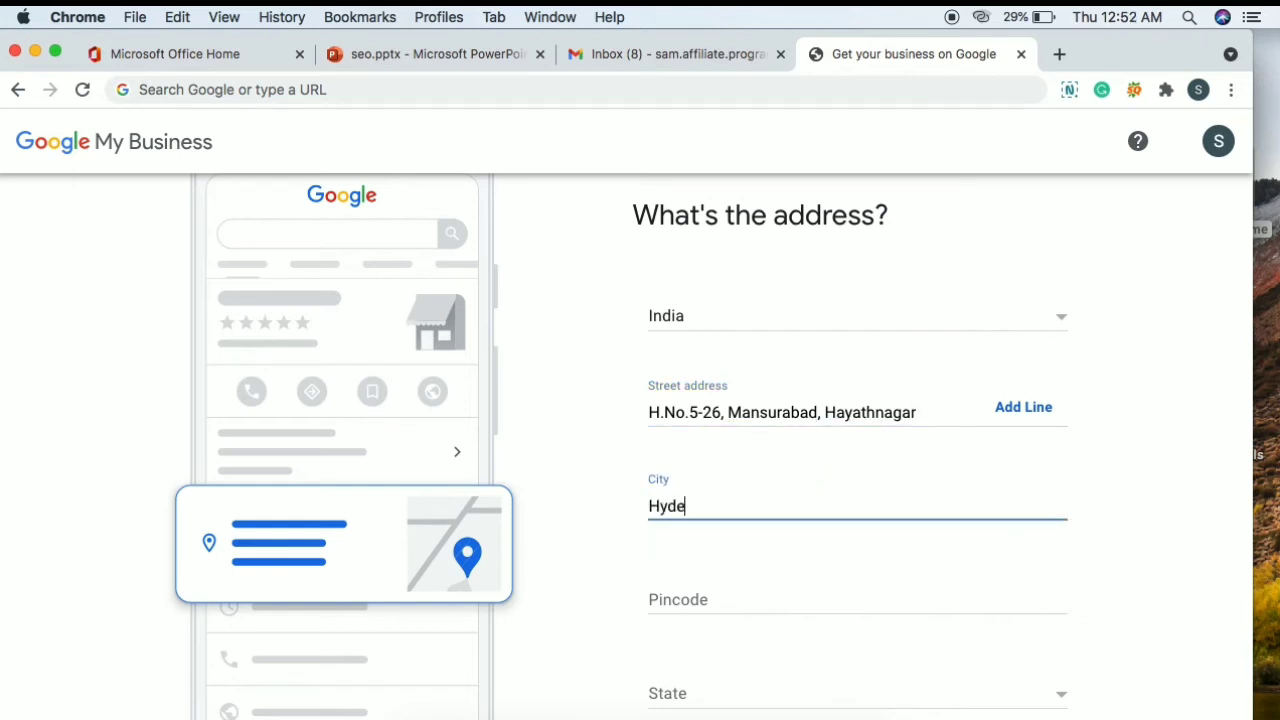
pyautogui.write('ad')
pyautogui.click(928, 606)
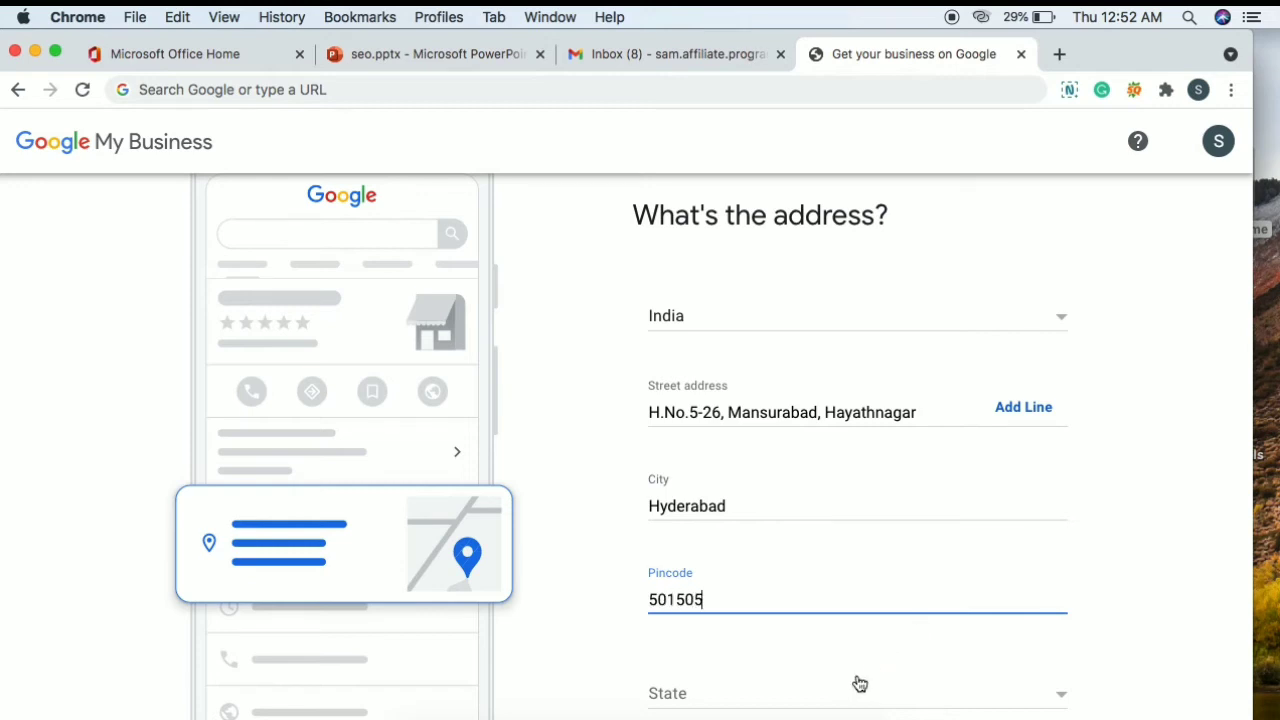
# Choose Telangana as the state and submit the completed address.
pyautogui.click(1053, 698)
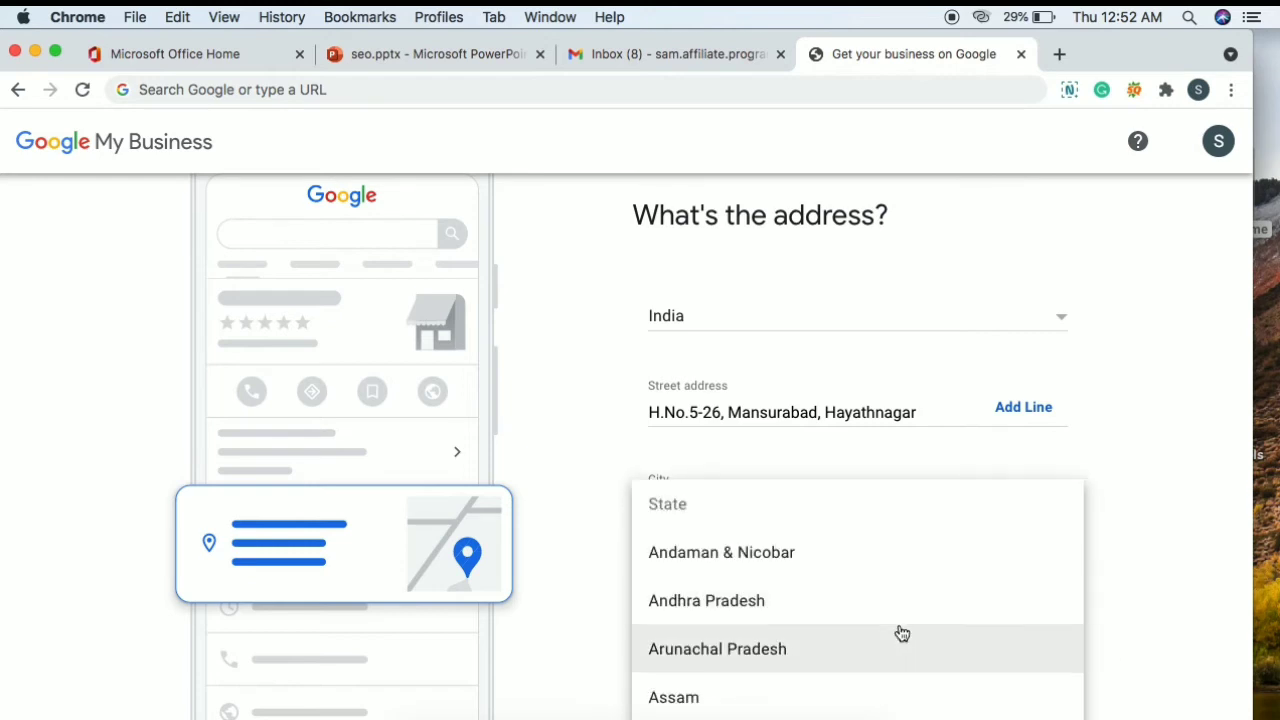
pyautogui.scroll(-3, 902, 632)
pyautogui.scroll(-12, 902, 632)
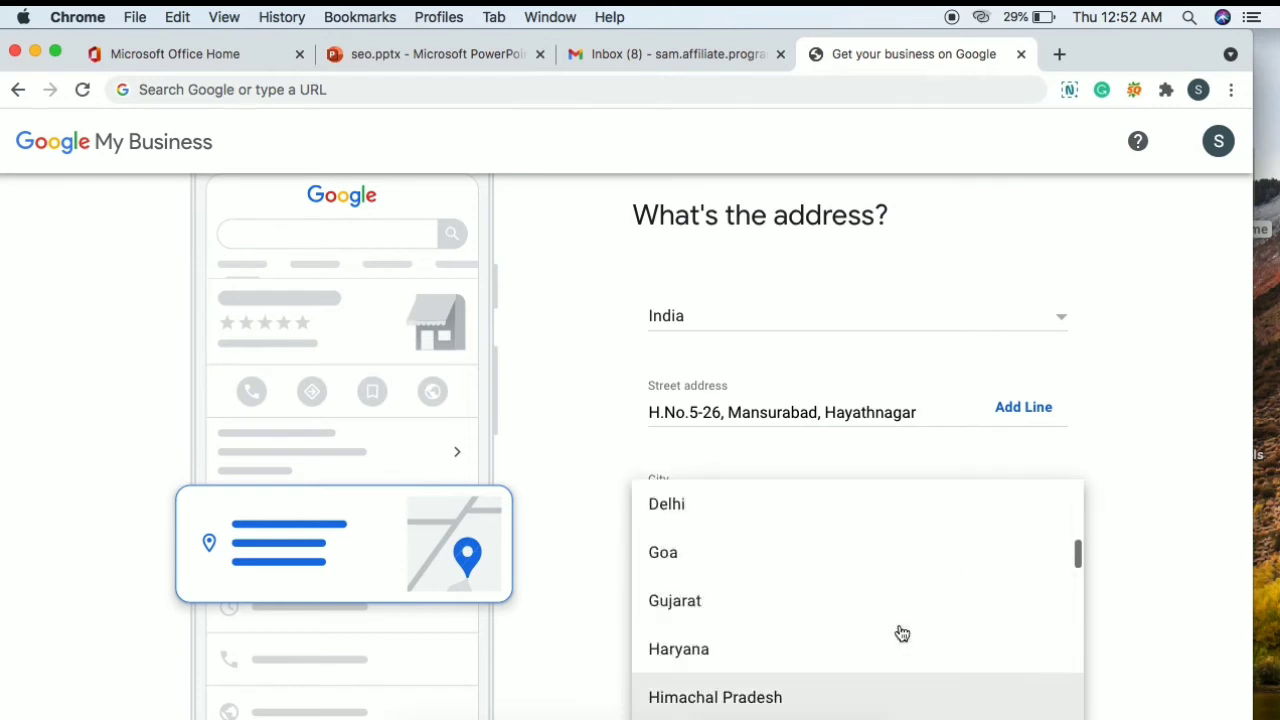
pyautogui.scroll(-9, 902, 632)
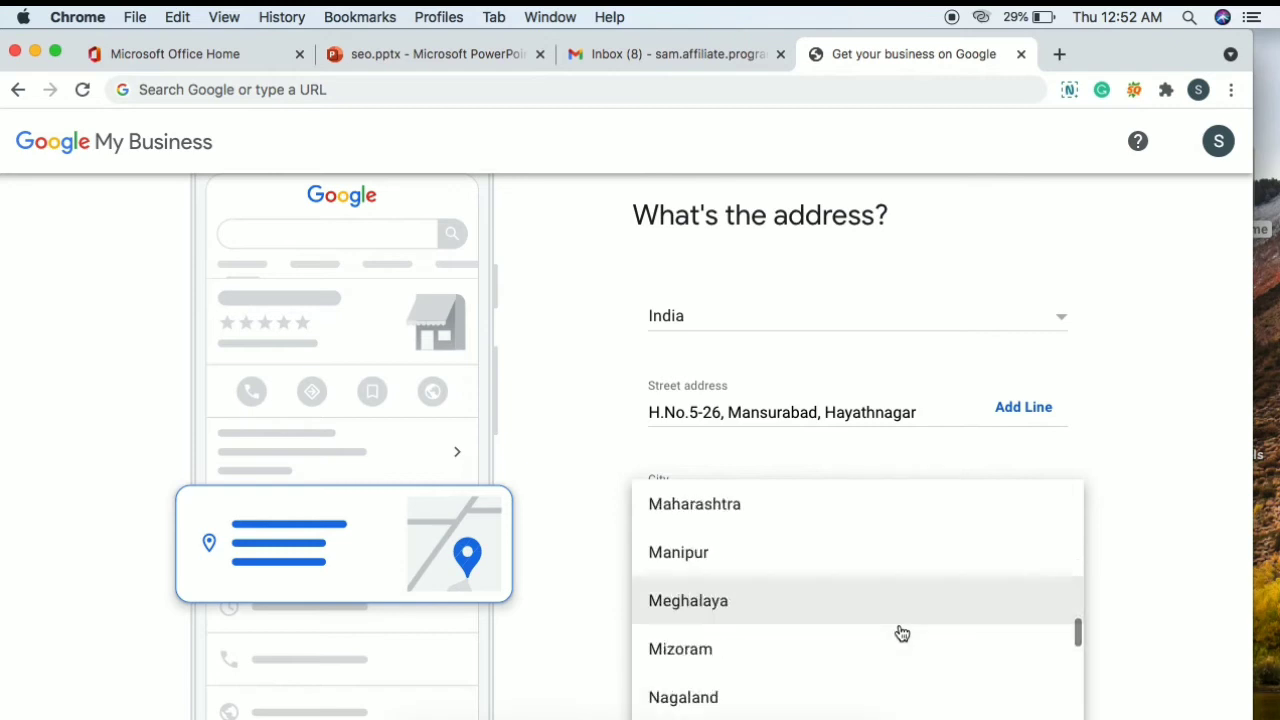
pyautogui.scroll(-6, 902, 632)
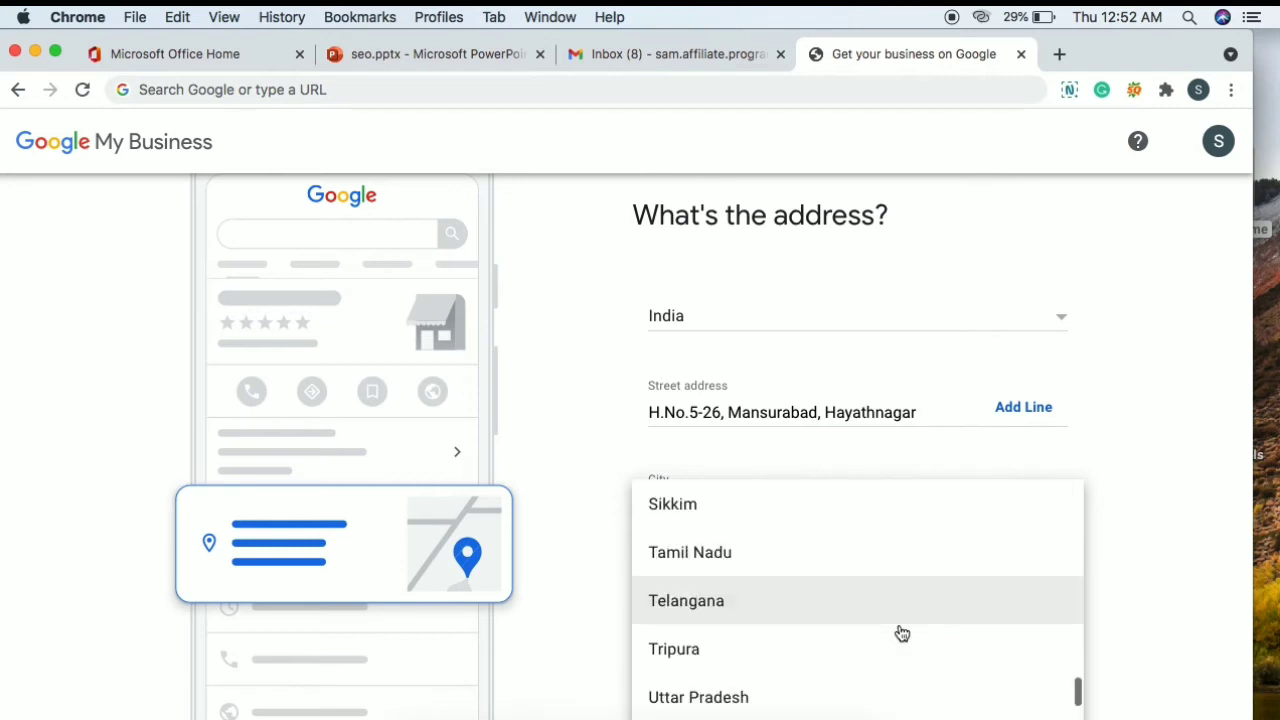
pyautogui.click(900, 620)
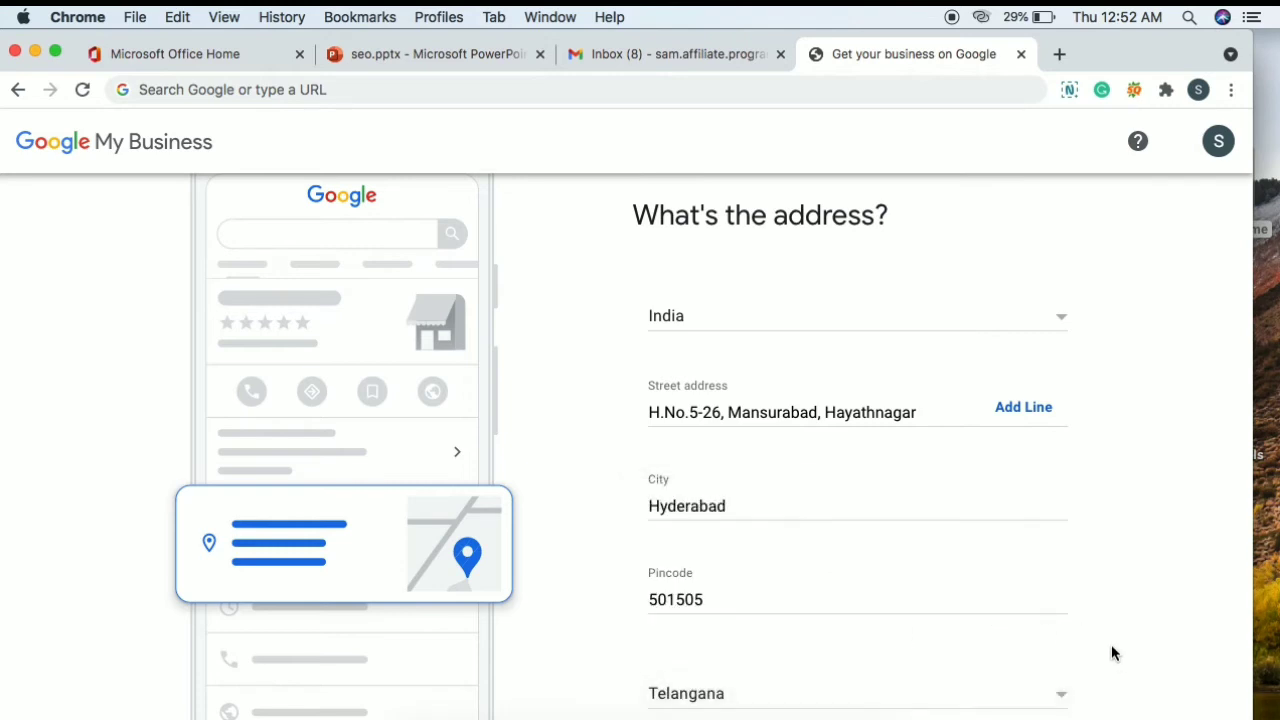
pyautogui.scroll(-3, 1111, 644)
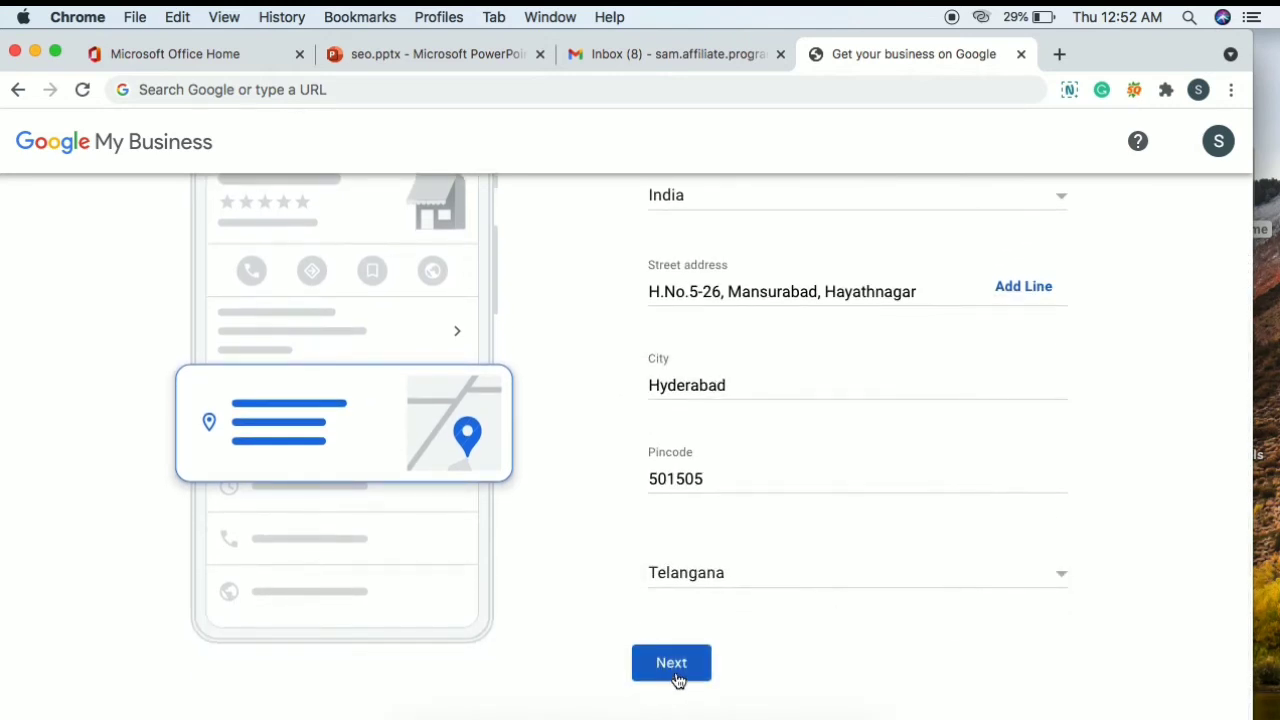
pyautogui.click(670, 664)
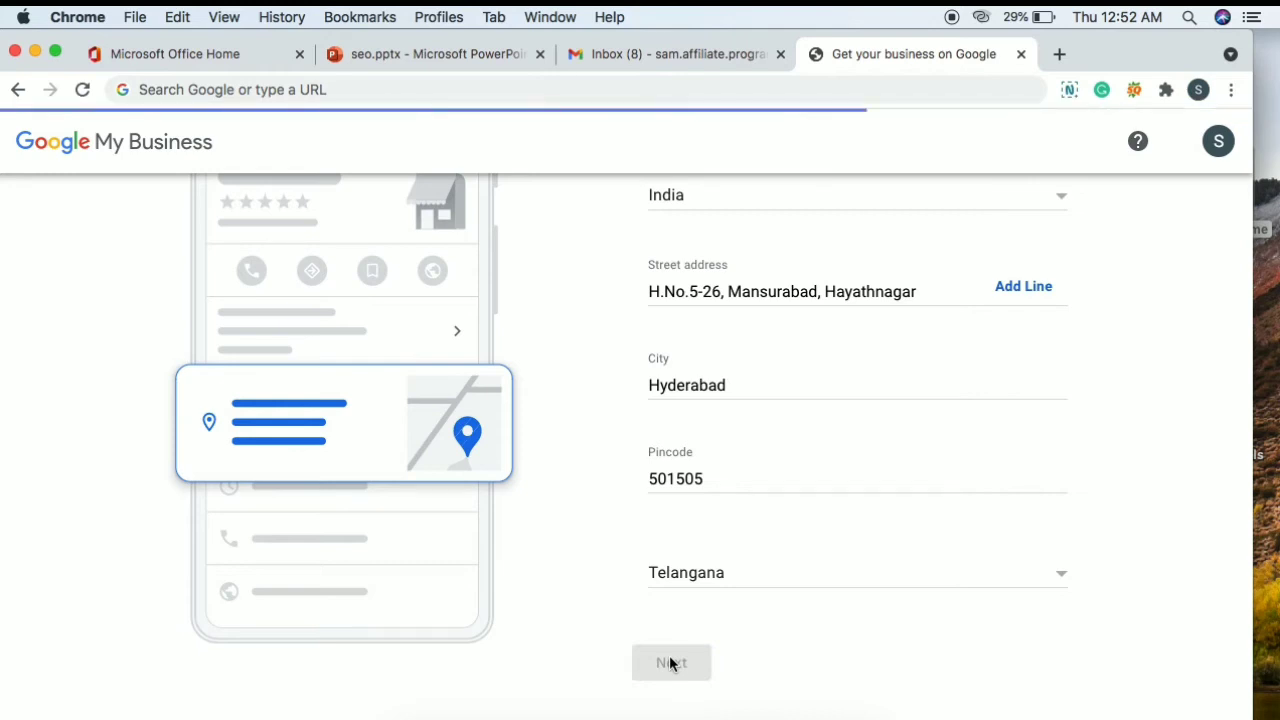
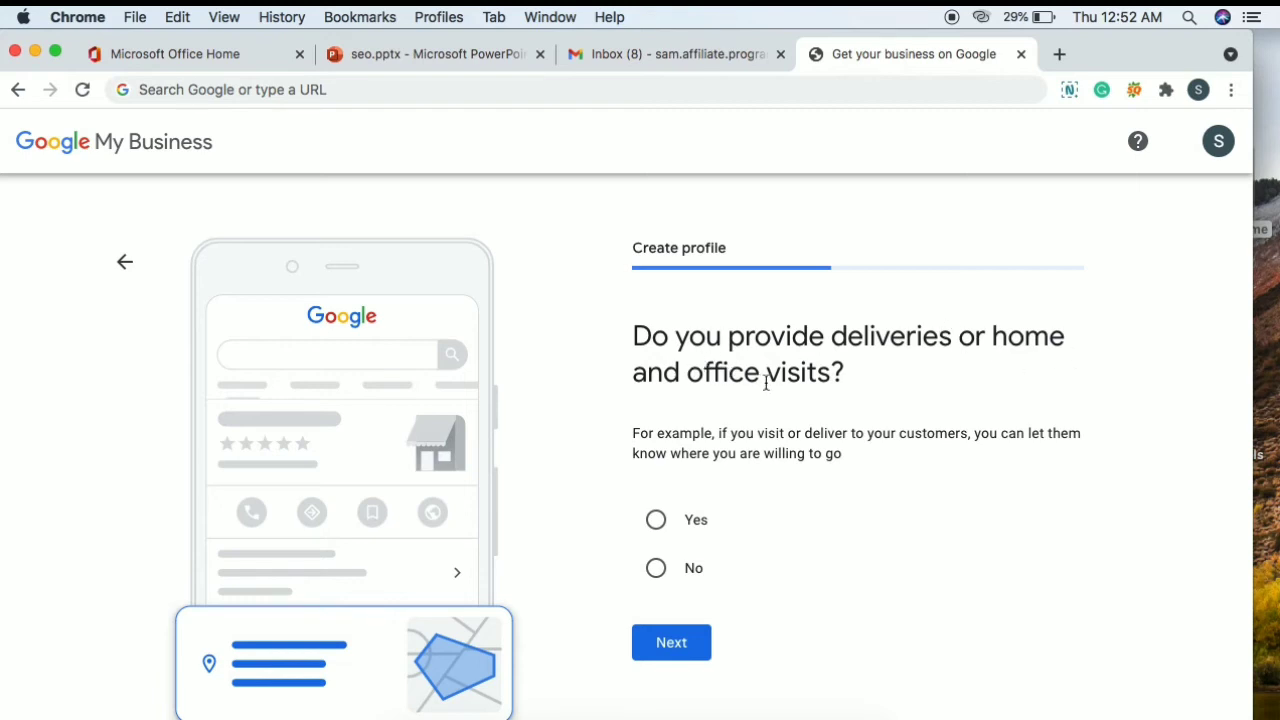
# Answer No to offering deliveries or home and office visits, then continue.
pyautogui.moveTo(845, 375); pyautogui.dragTo(613, 372)
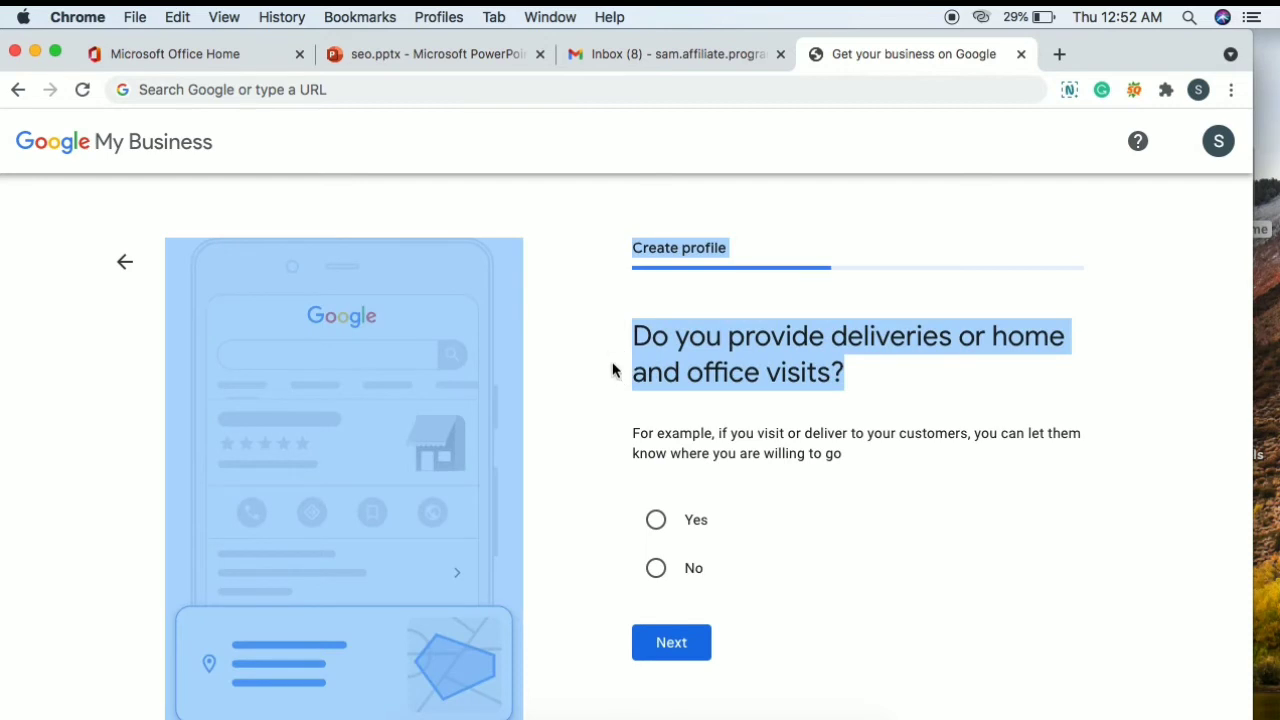
pyautogui.click(606, 331)
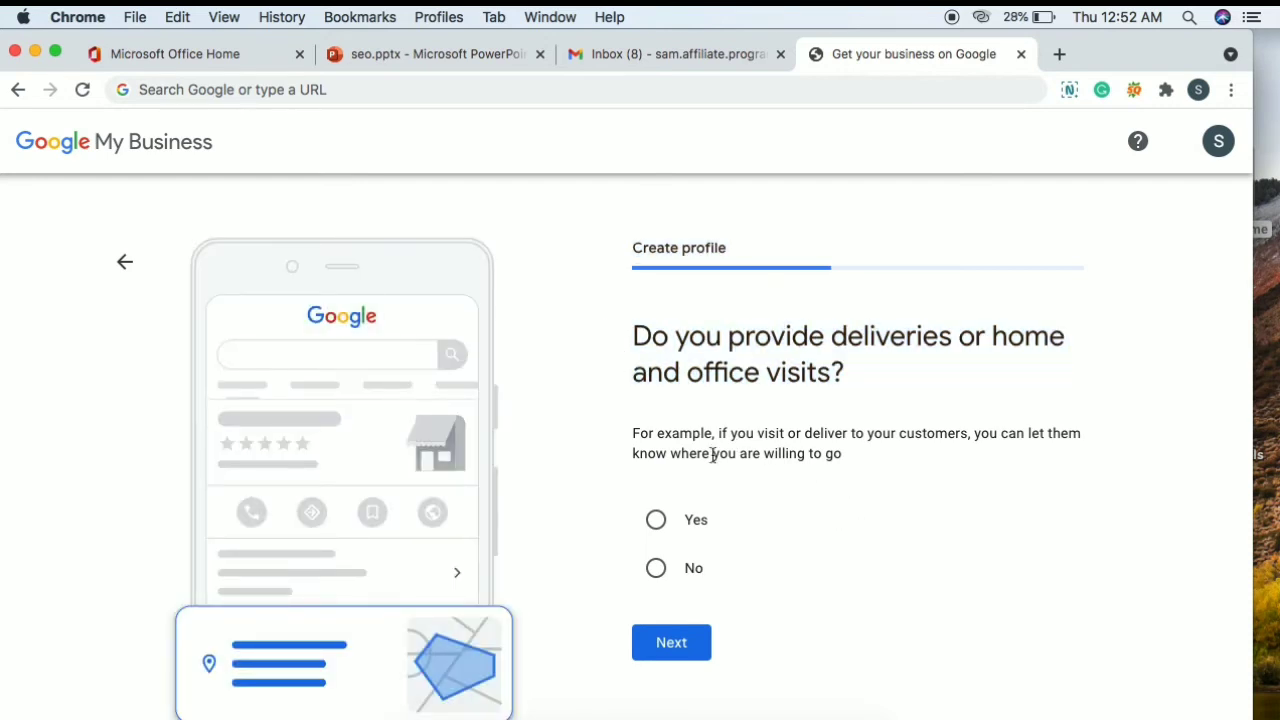
pyautogui.click(657, 570)
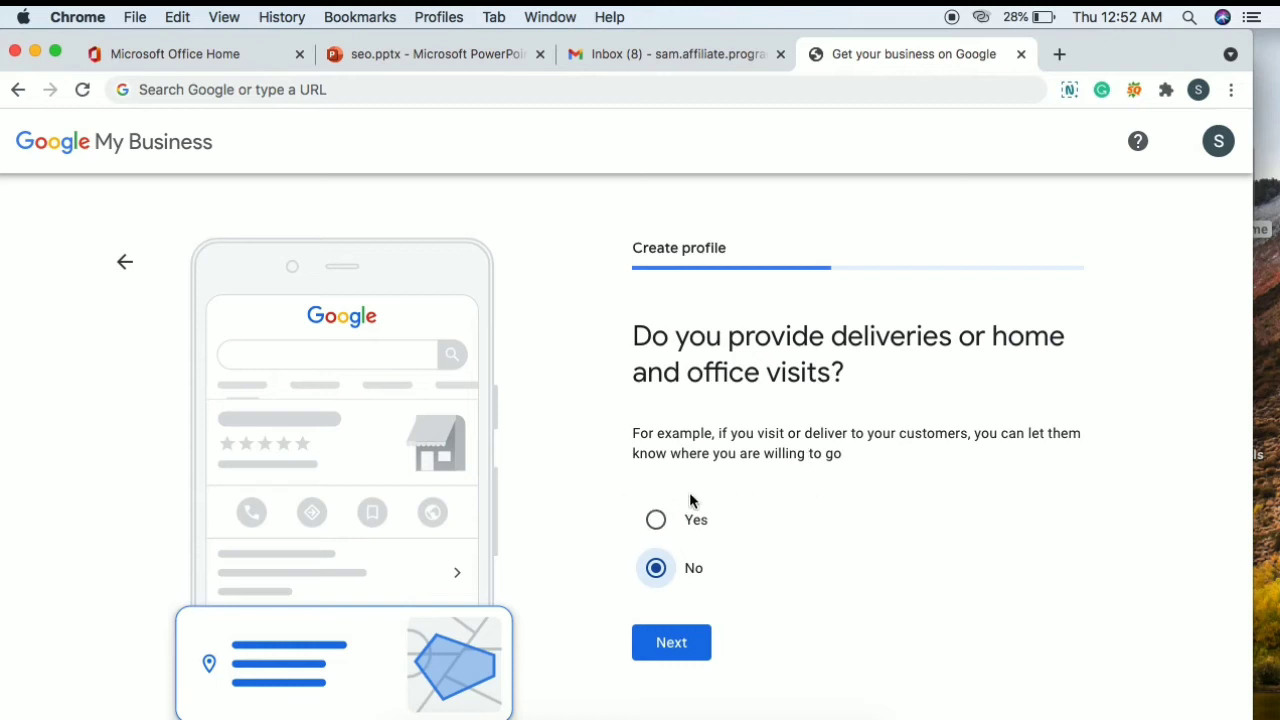
pyautogui.click(669, 648)
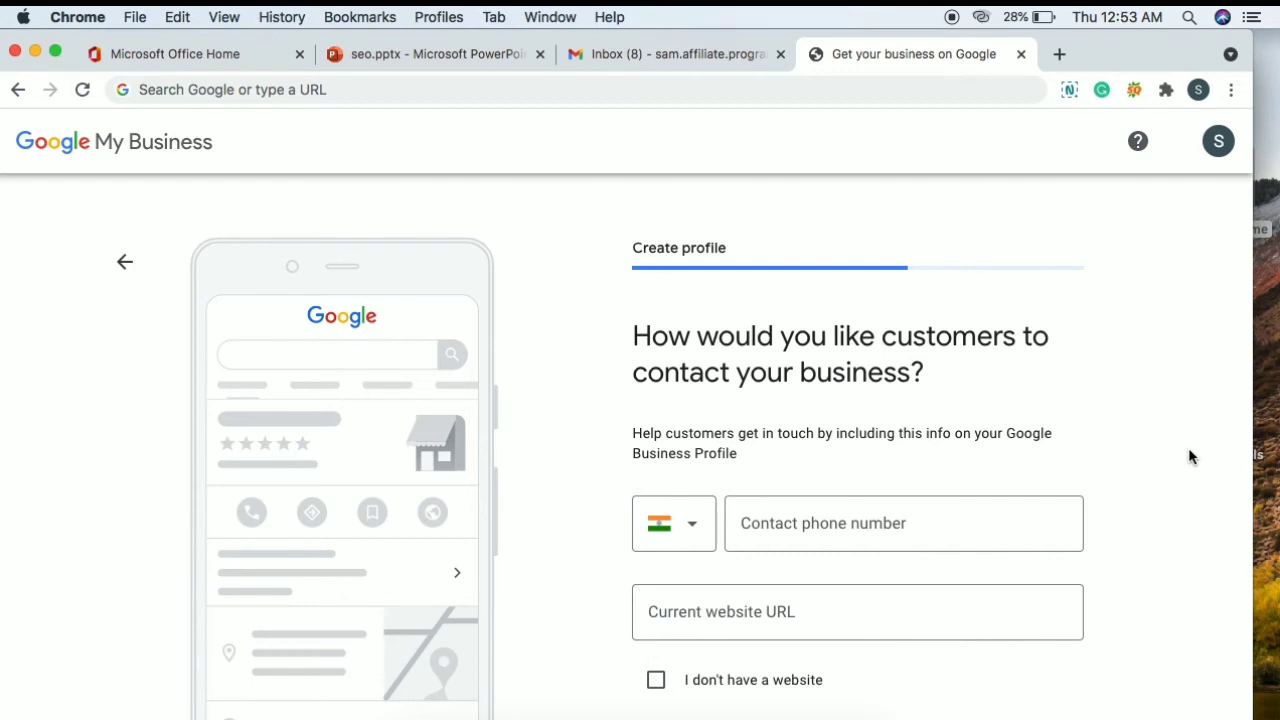
# Fill in the contact phone number using the browser's autofill suggestion.
pyautogui.scroll(-3, 1188, 456)
pyautogui.scroll(2, 1188, 456)
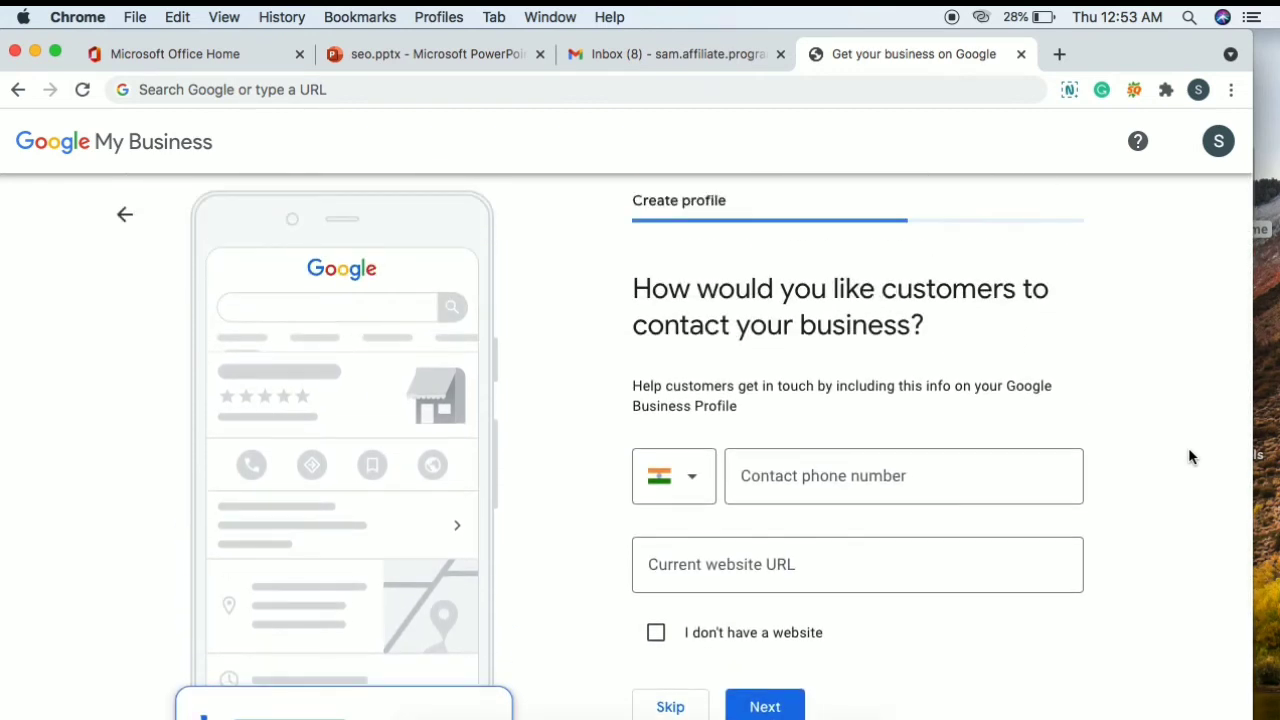
pyautogui.scroll(-2, 1189, 456)
pyautogui.scroll(1, 1189, 456)
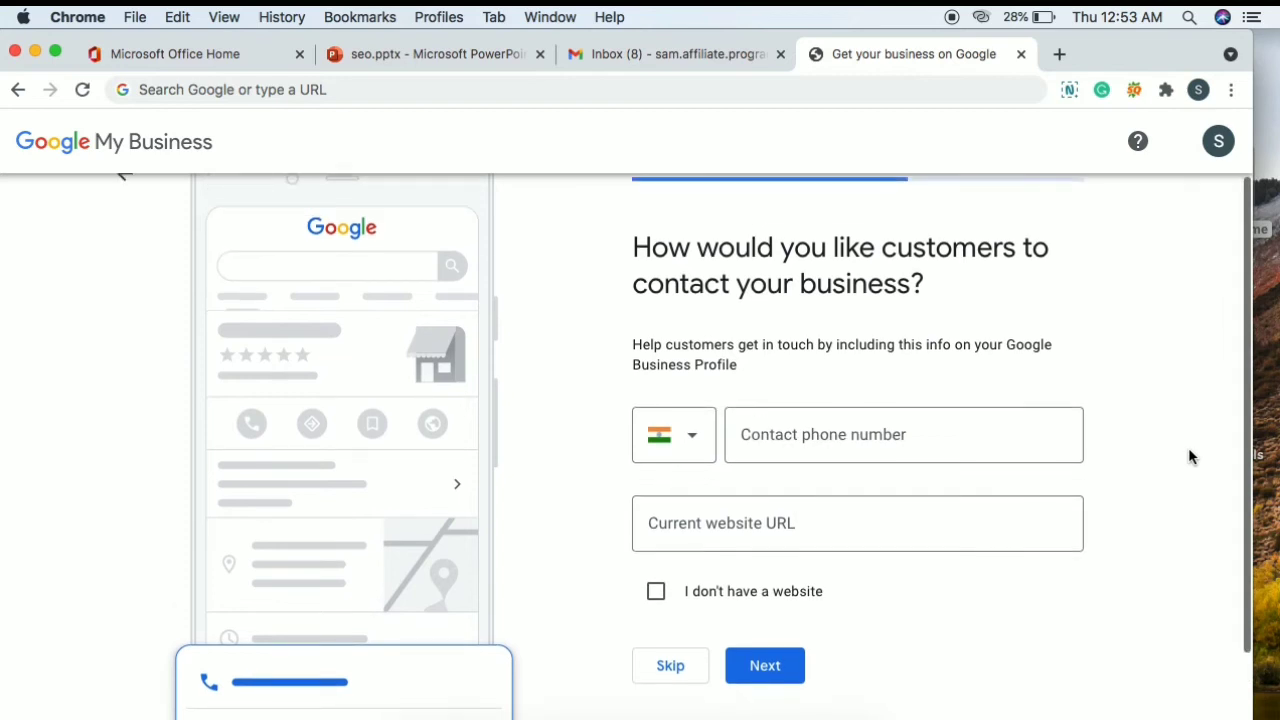
pyautogui.scroll(-1, 1189, 456)
pyautogui.scroll(2, 1189, 456)
pyautogui.scroll(-1, 1189, 456)
pyautogui.scroll(1, 1189, 456)
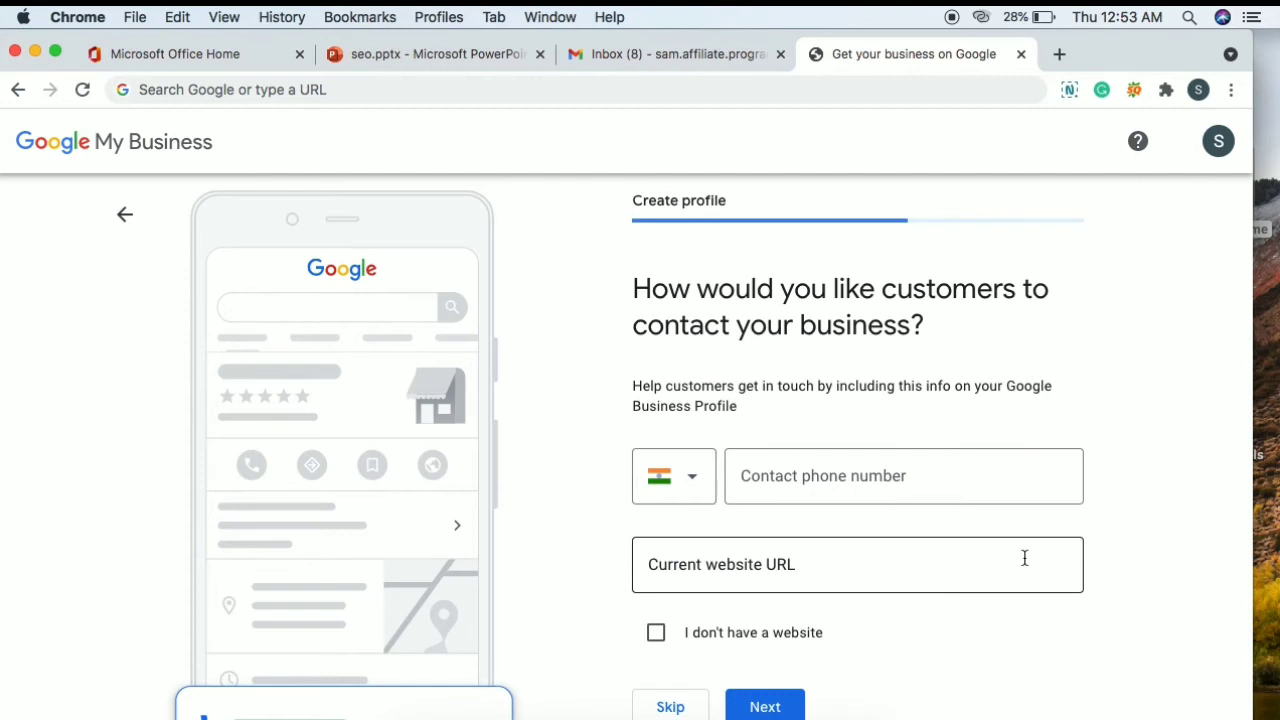
pyautogui.click(983, 480)
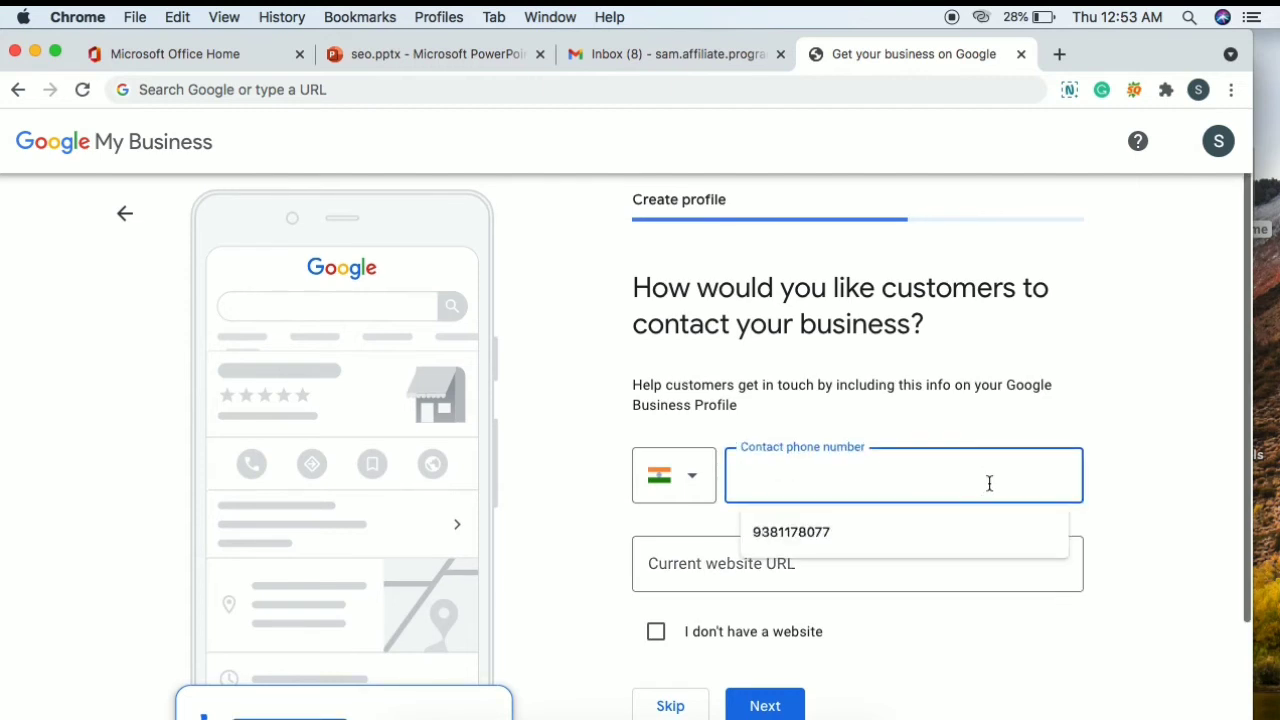
pyautogui.scroll(-1, 947, 522)
pyautogui.click(949, 530)
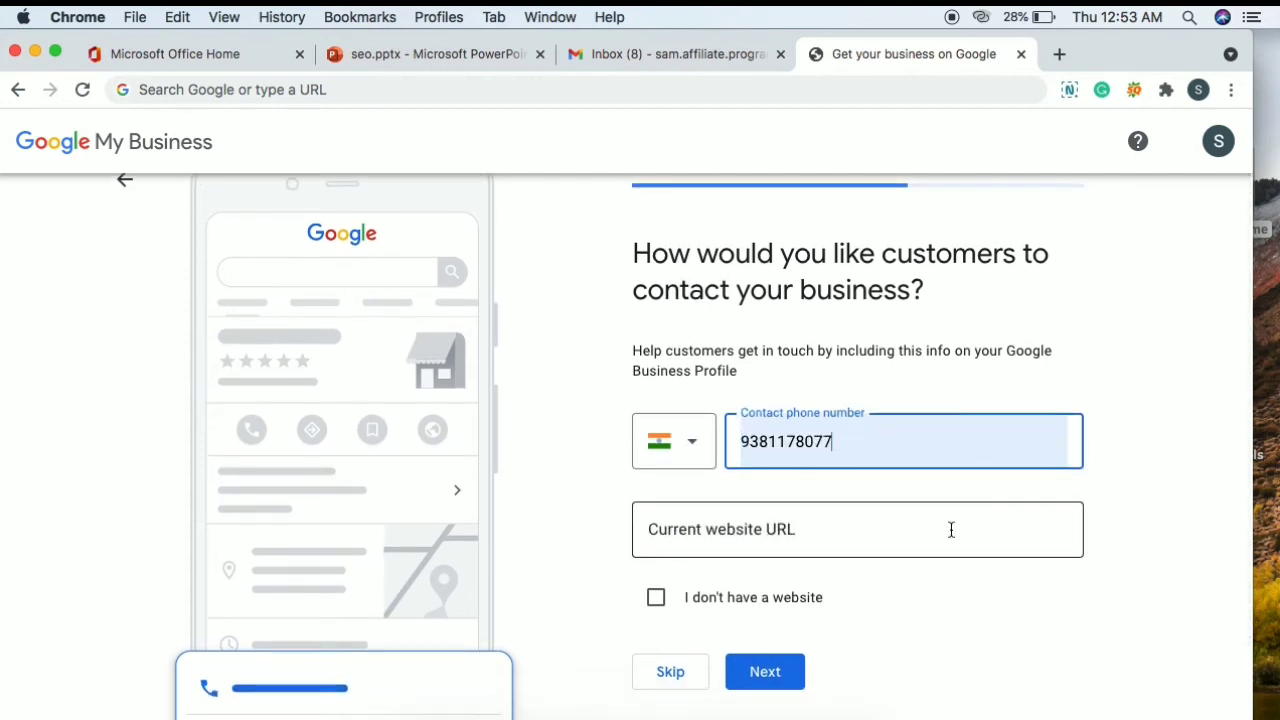
# Paste the business's current website URL and continue to the updates question.
pyautogui.click(847, 541)
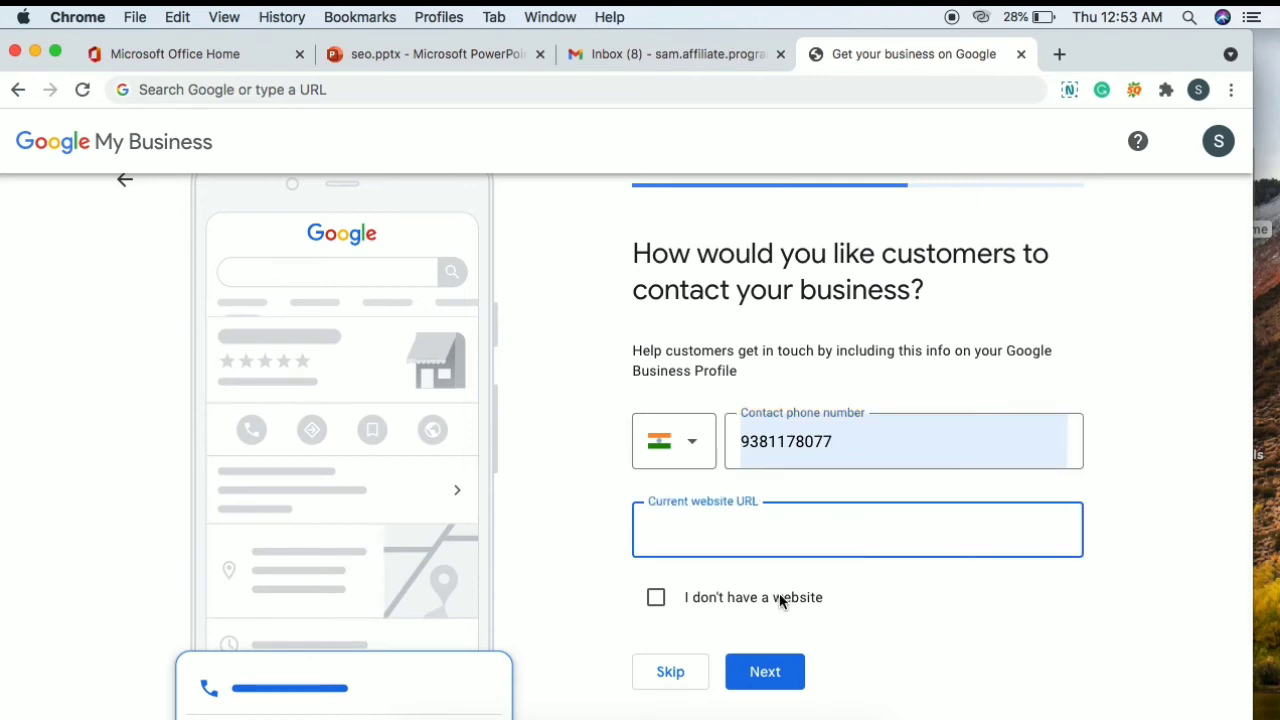
pyautogui.write('https://samuelgopy.blogspot.com/')
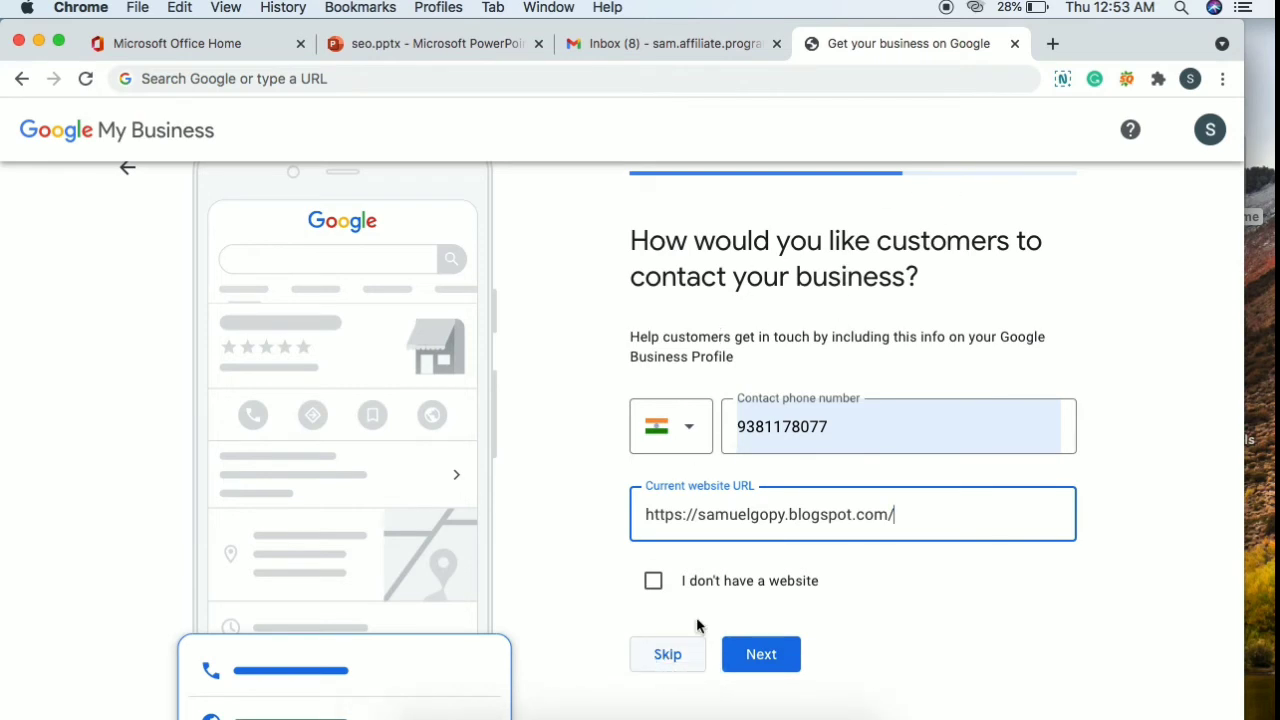
pyautogui.click(753, 655)
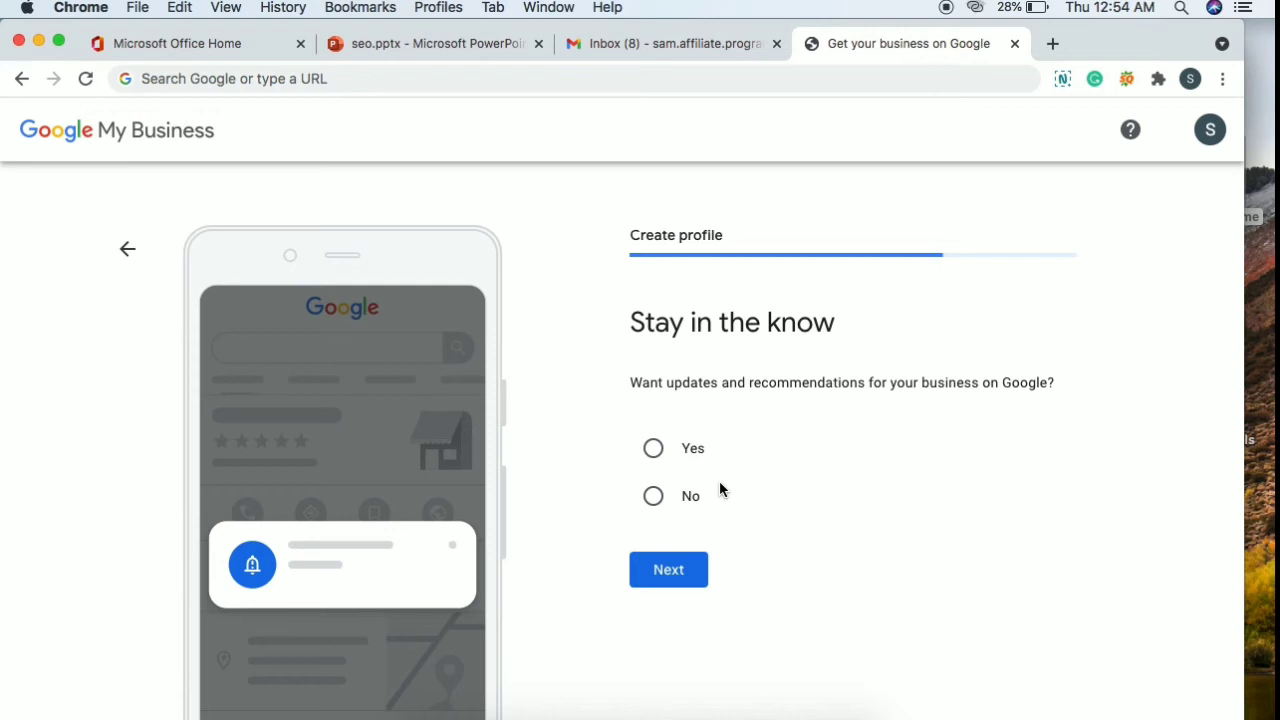
# Decline Google updates and recommendations on 'Stay in the know' and continue.
pyautogui.click(653, 496)
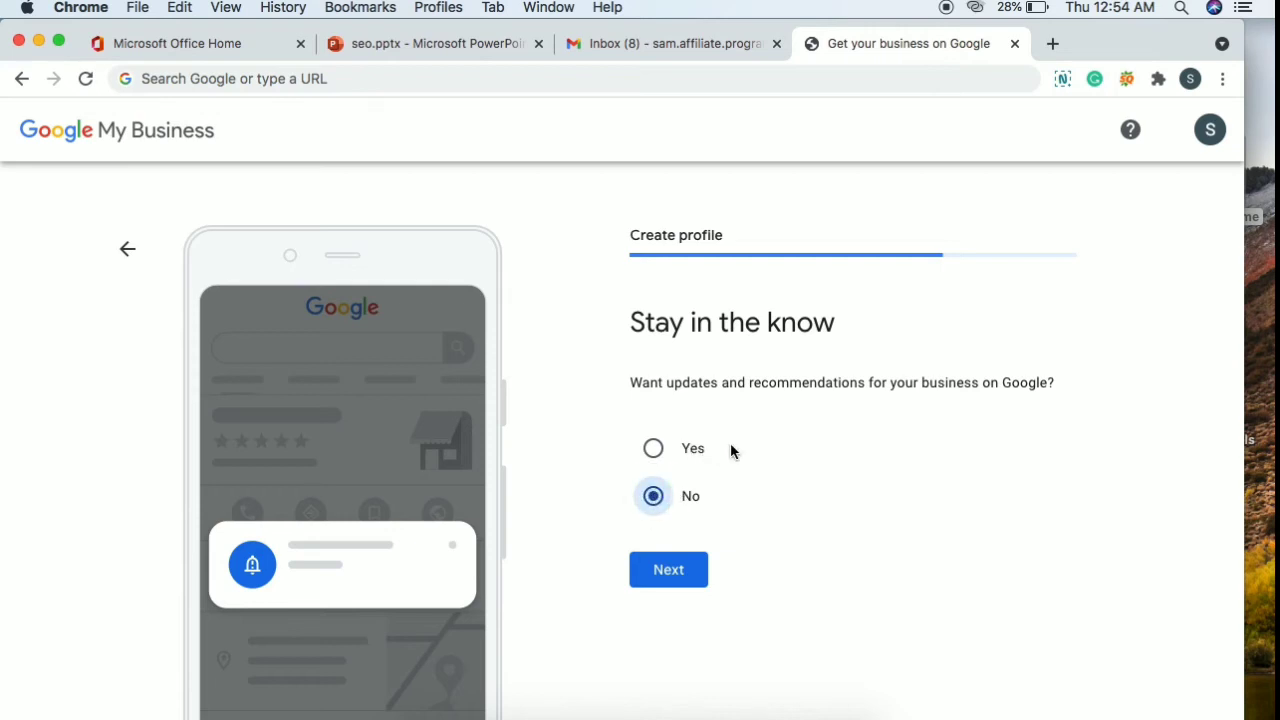
pyautogui.click(660, 572)
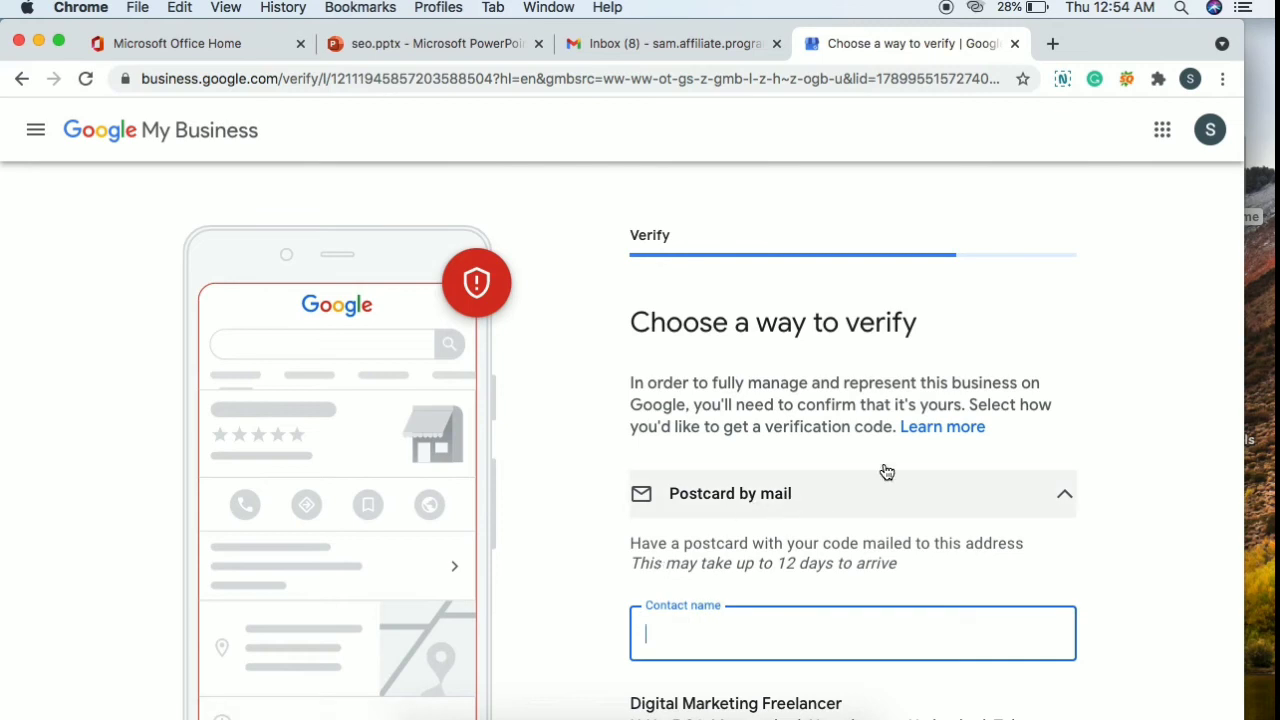
# Enter the business phone number into the postcard's Contact name field.
pyautogui.click(1186, 480)
pyautogui.scroll(-3, 1188, 488)
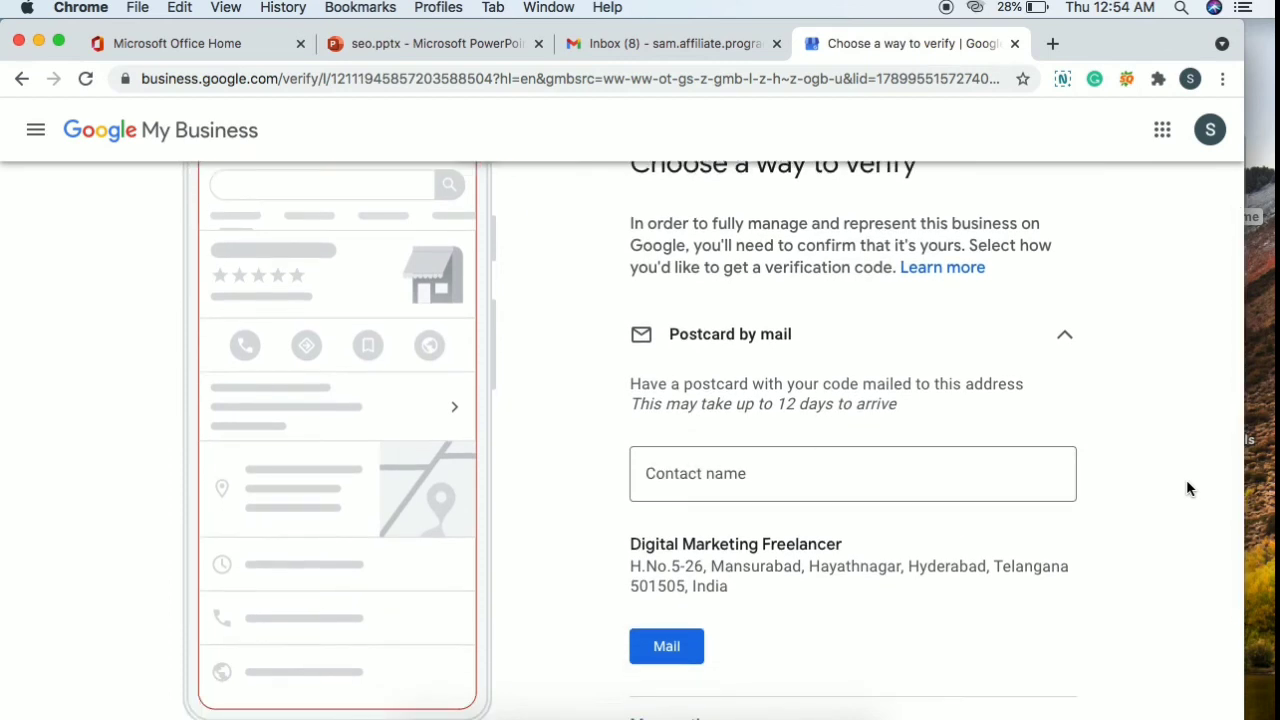
pyautogui.scroll(-3, 1187, 488)
pyautogui.scroll(1, 1187, 488)
pyautogui.scroll(2, 1186, 479)
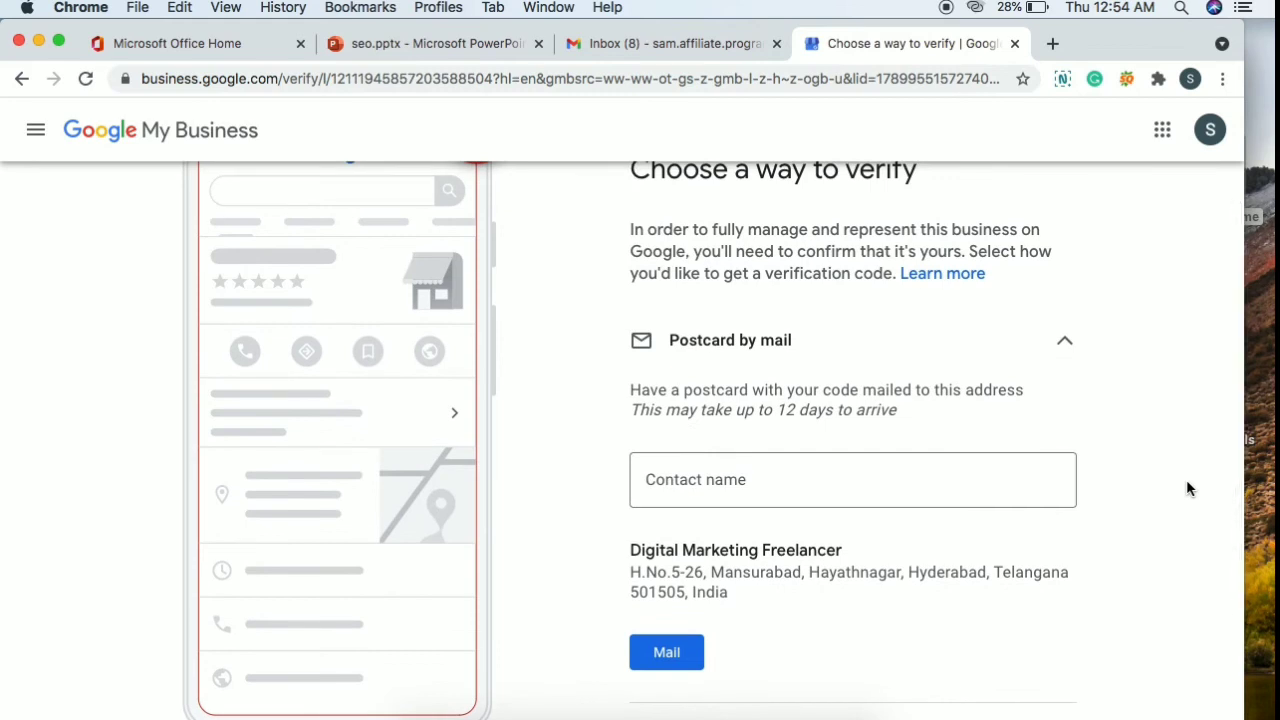
pyautogui.scroll(2, 1186, 479)
pyautogui.scroll(-1, 1186, 479)
pyautogui.scroll(2, 1186, 479)
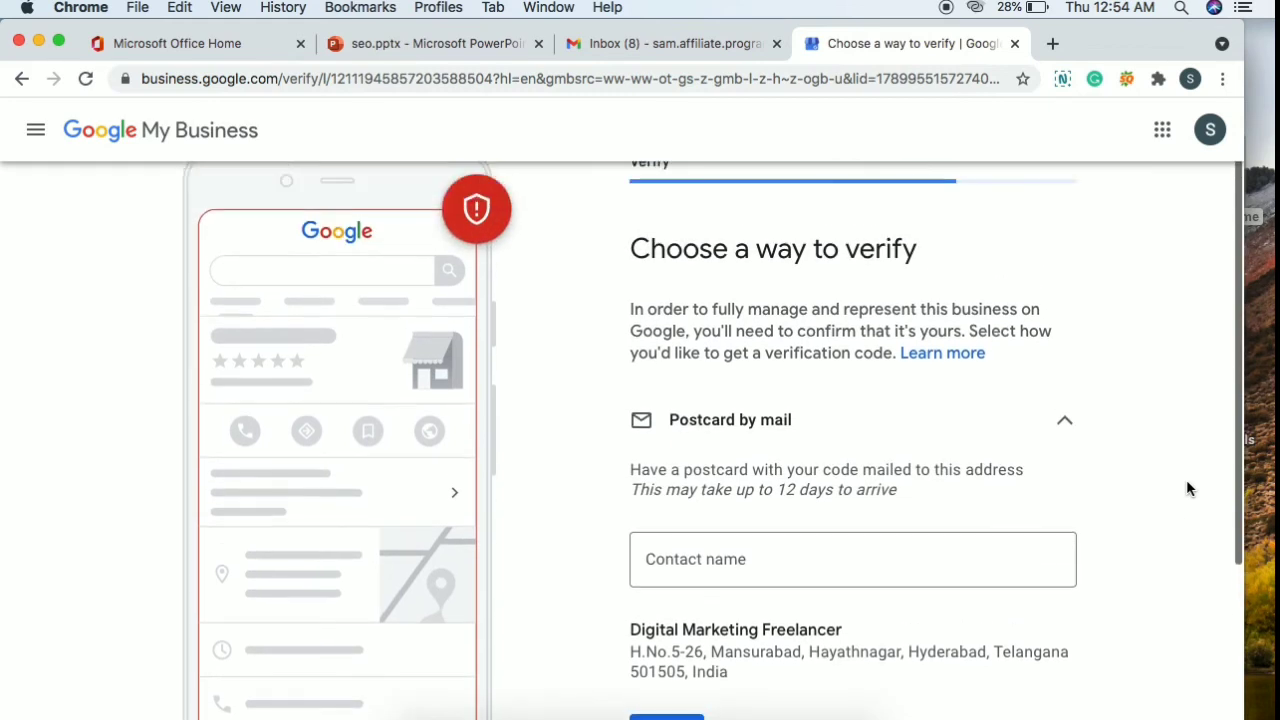
pyautogui.scroll(-2, 1186, 479)
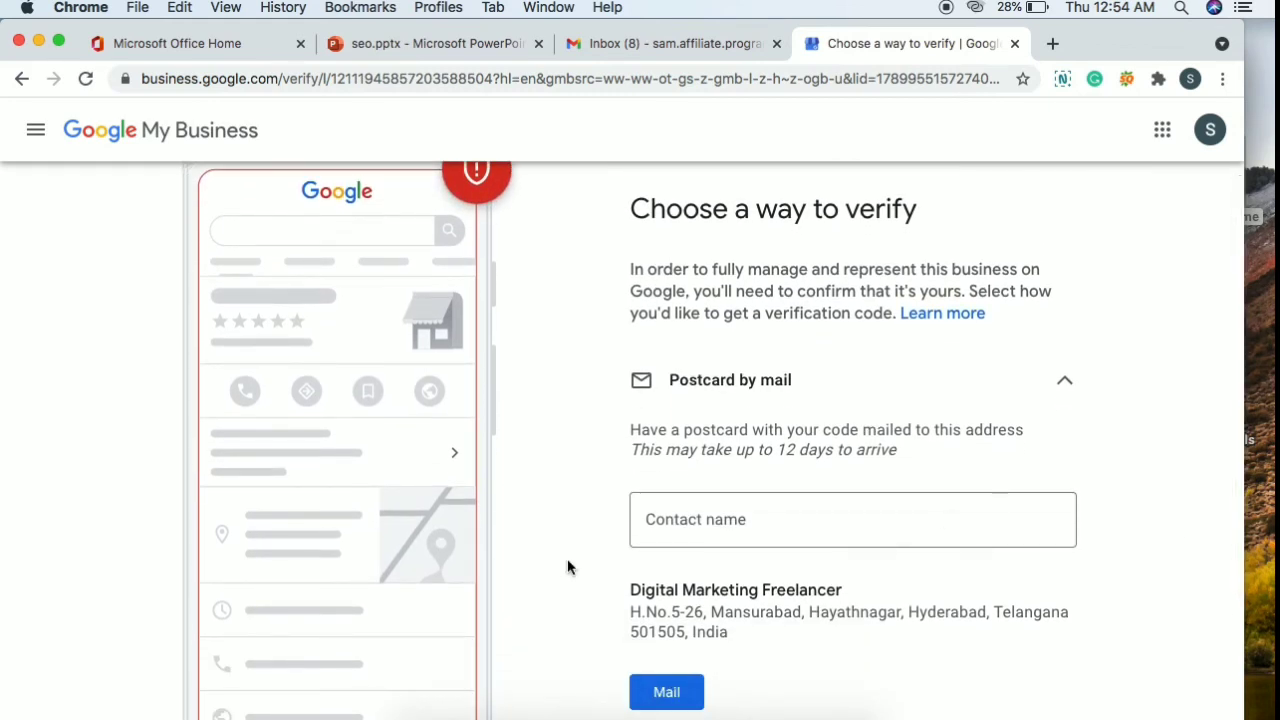
pyautogui.click(703, 517)
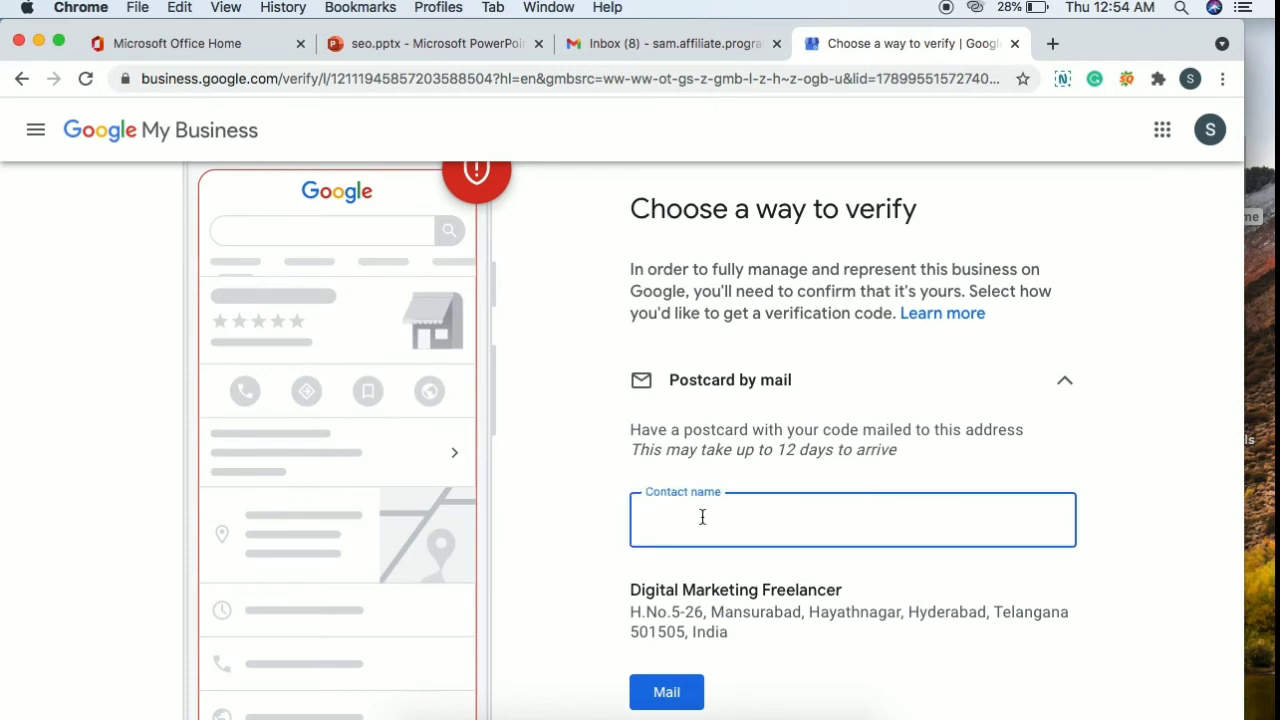
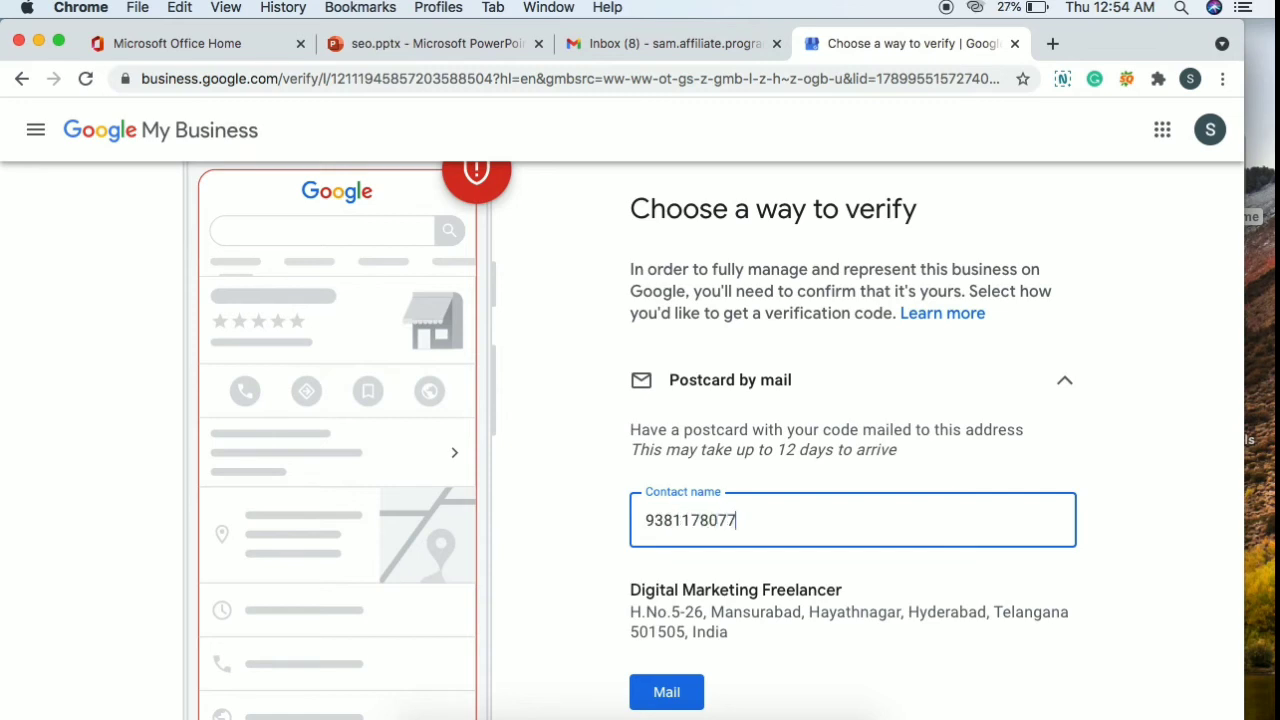
pyautogui.click(834, 584)
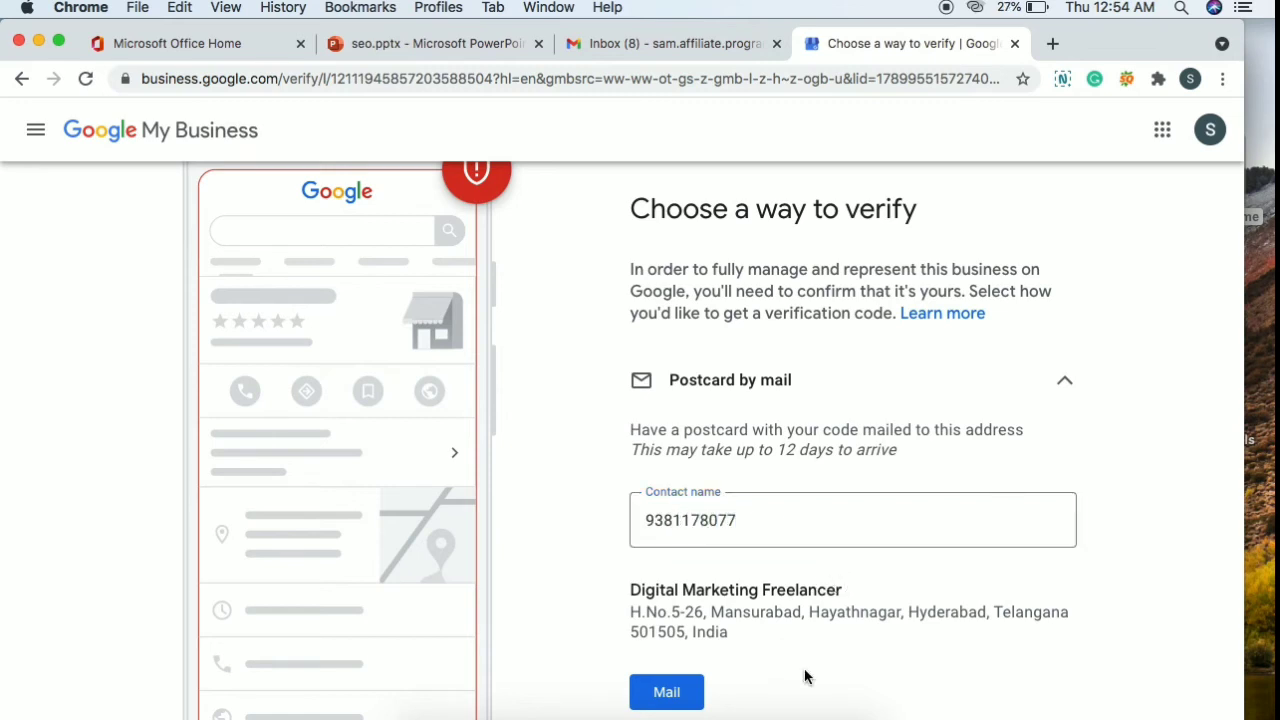
# Request the verification postcard by Mail.
pyautogui.scroll(-1, 805, 672)
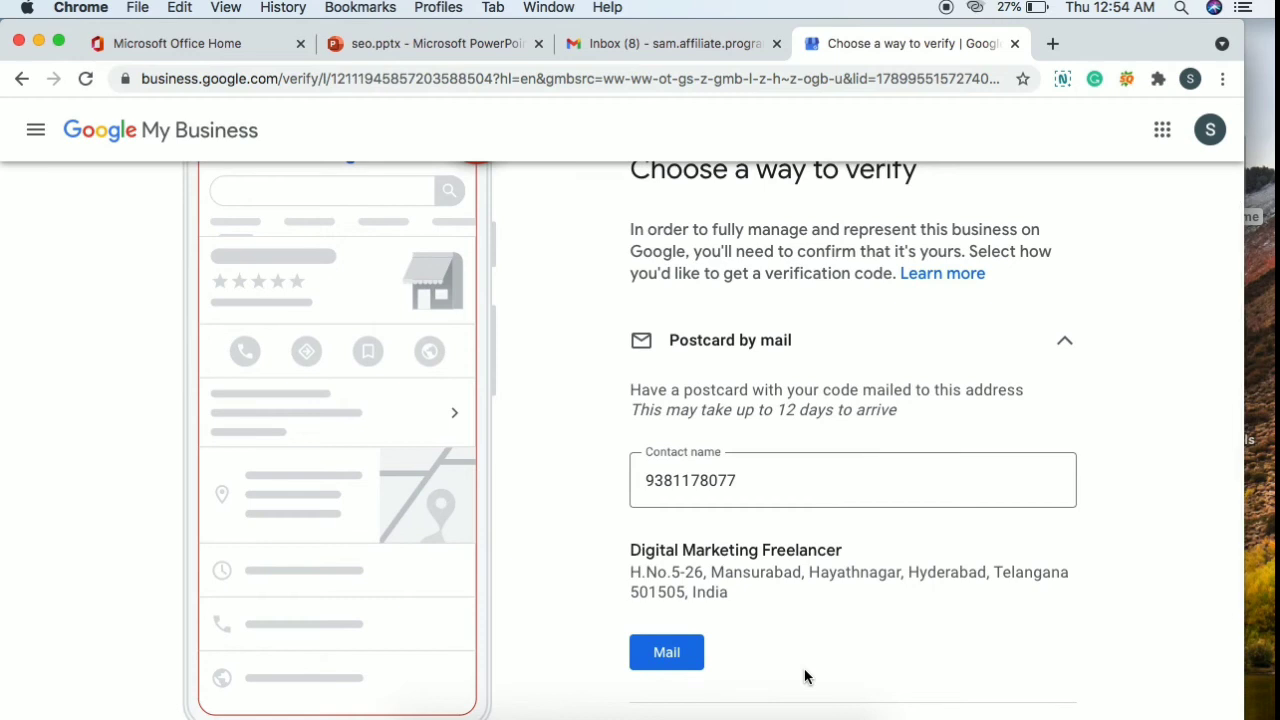
pyautogui.scroll(-2, 805, 672)
pyautogui.scroll(-2, 804, 668)
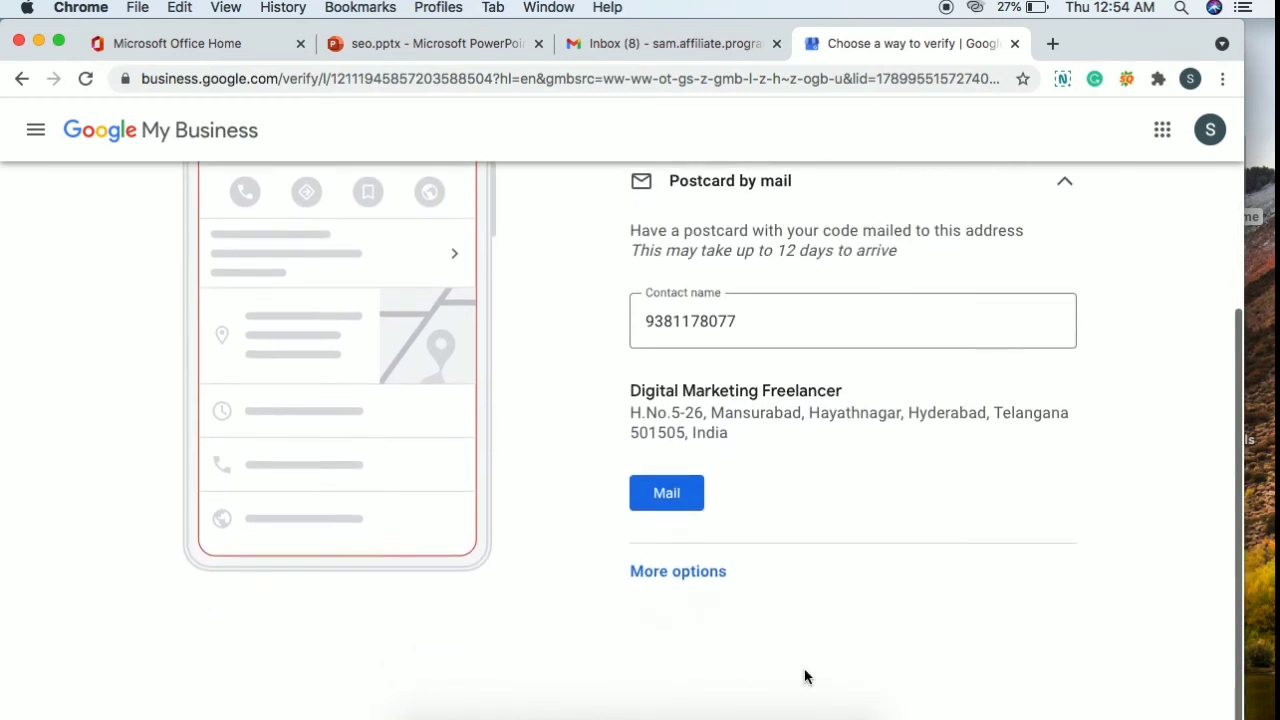
pyautogui.click(668, 505)
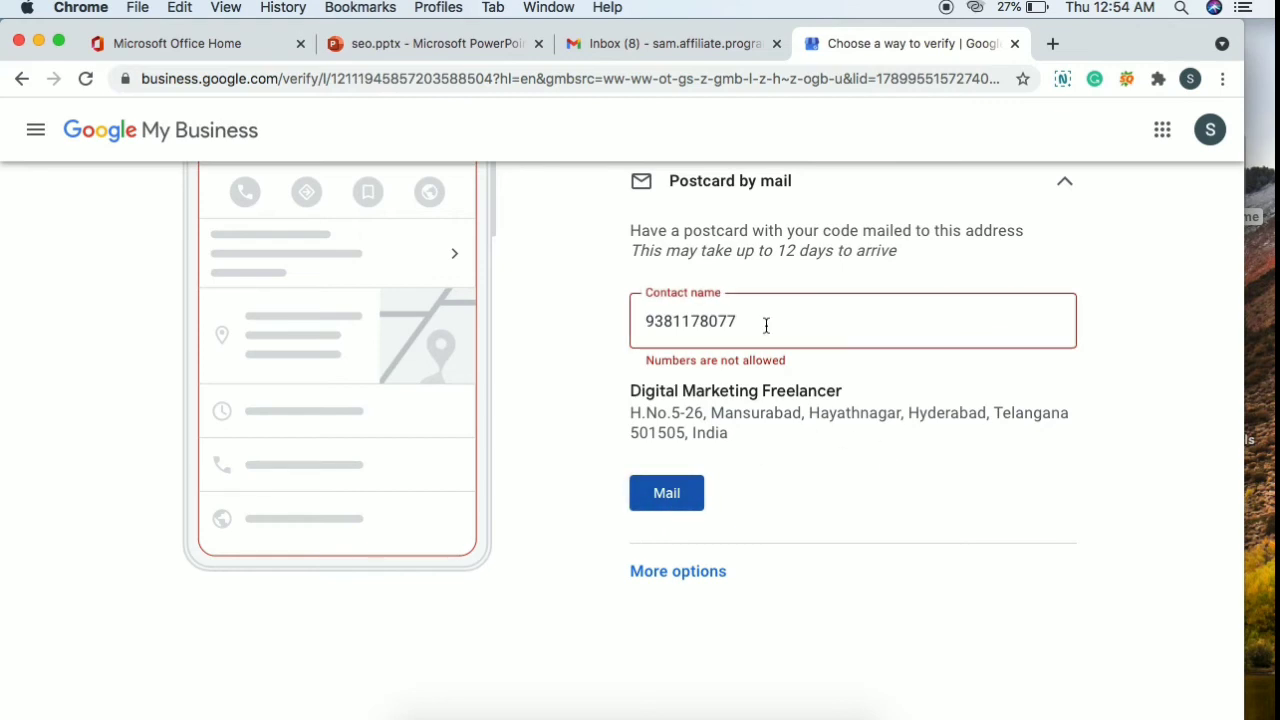
# Go back, replace the contact name with the contact's full name, and request the postcard again.
pyautogui.click(747, 324)
pyautogui.press('BackSpace')
pyautogui.press('BackSpace')
pyautogui.press('BackSpace')
pyautogui.press('BackSpace')
pyautogui.press('BackSpace')
pyautogui.press('BackSpace')
pyautogui.press('BackSpace')
pyautogui.press('BackSpace')
pyautogui.press('BackSpace')
pyautogui.press('BackSpace')
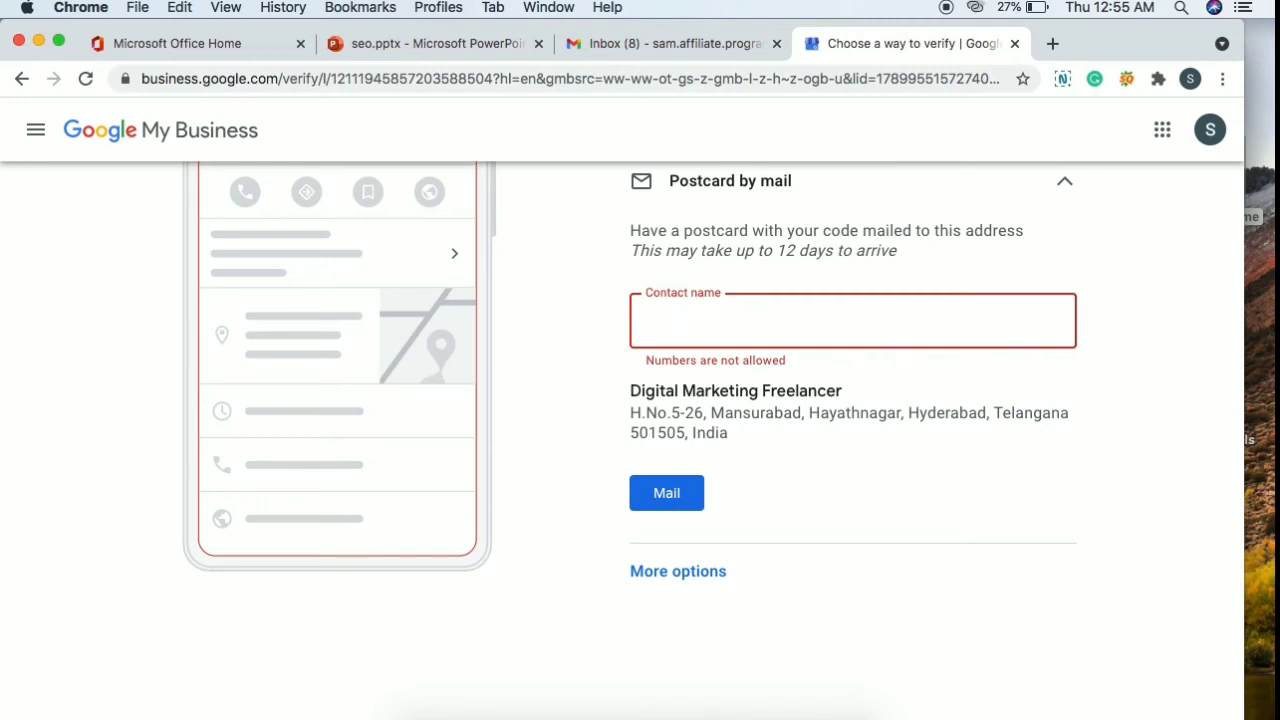
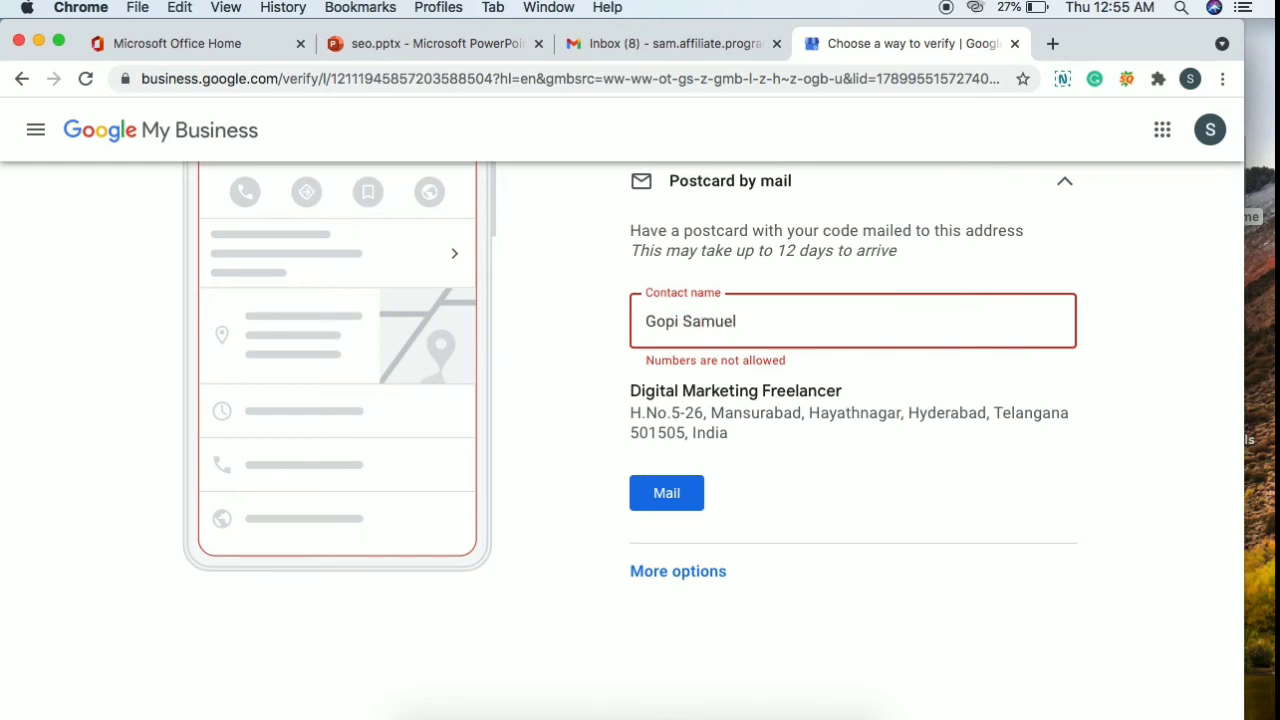
pyautogui.click(670, 508)
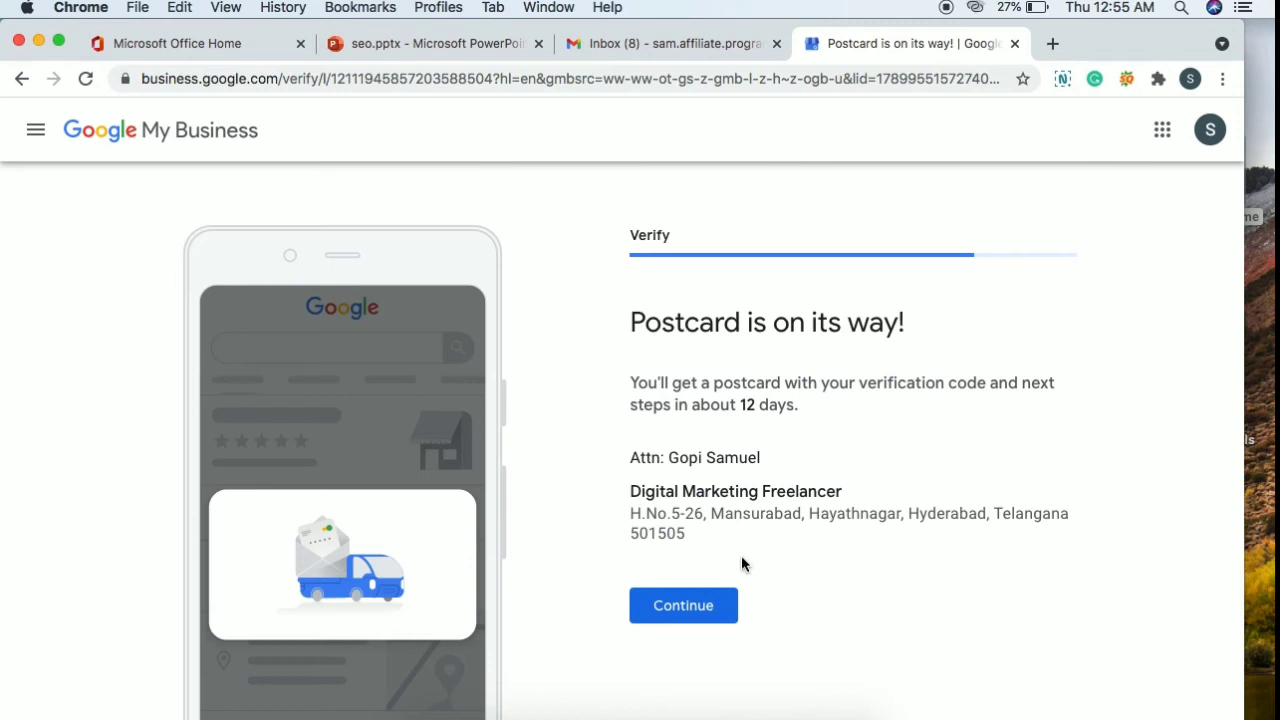
# Continue past the postcard confirmation and browse the Internet marketing service options.
pyautogui.click(694, 606)
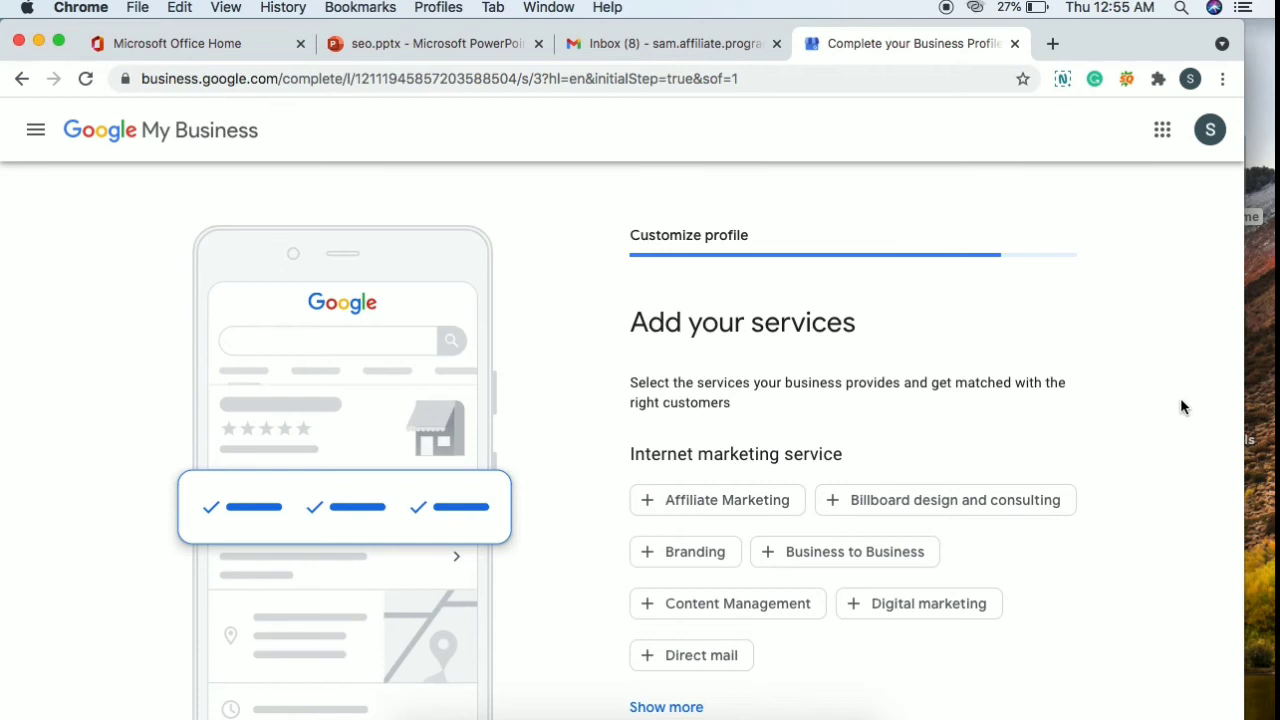
pyautogui.scroll(-3, 1181, 406)
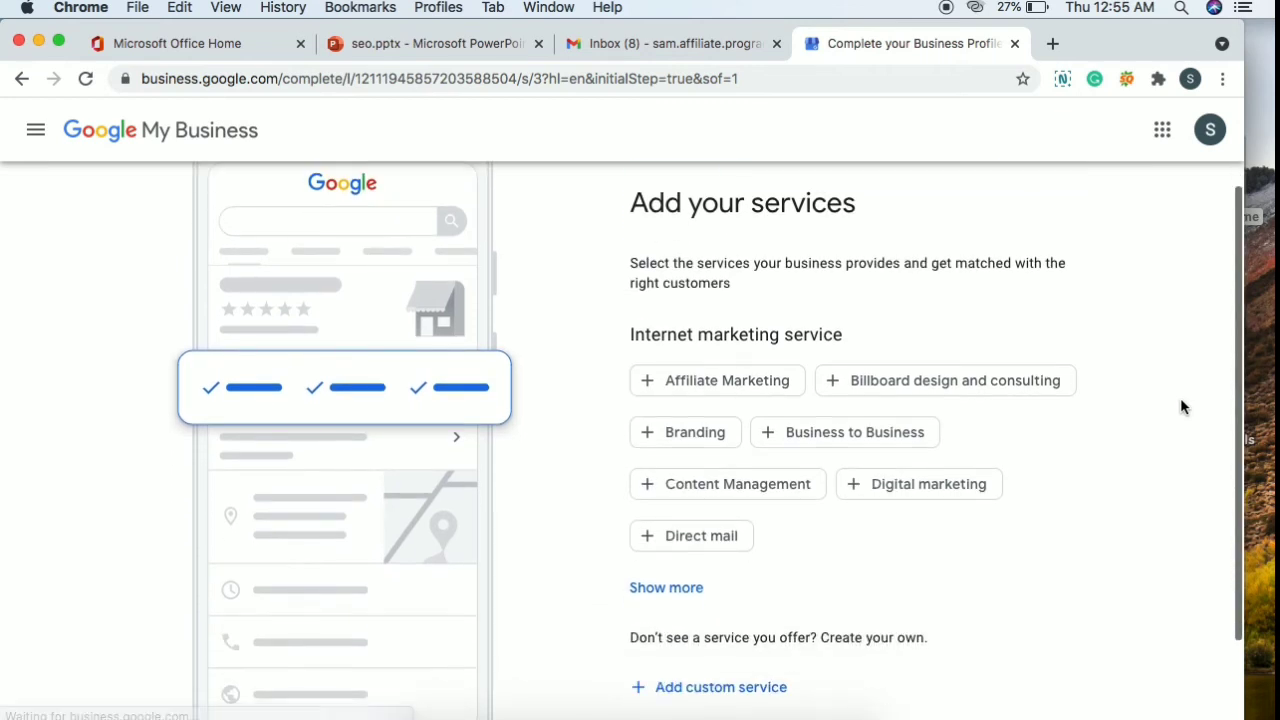
pyautogui.scroll(-3, 1181, 406)
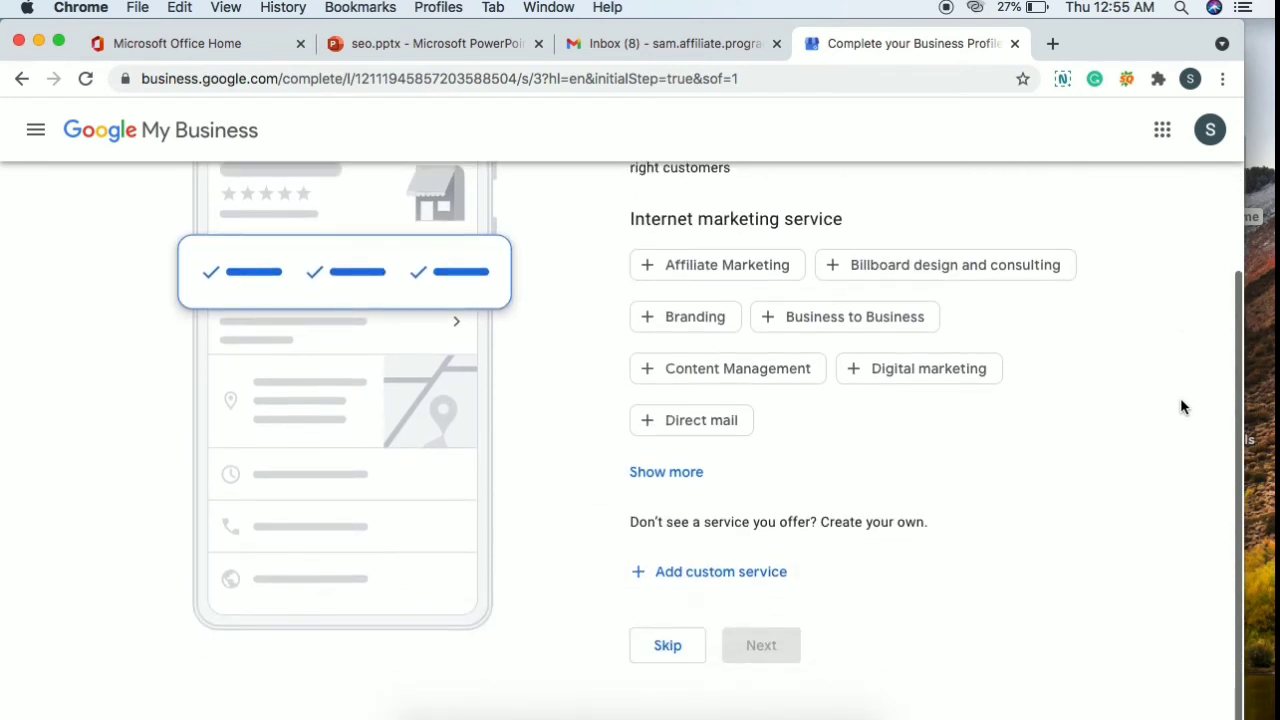
pyautogui.scroll(5, 1181, 406)
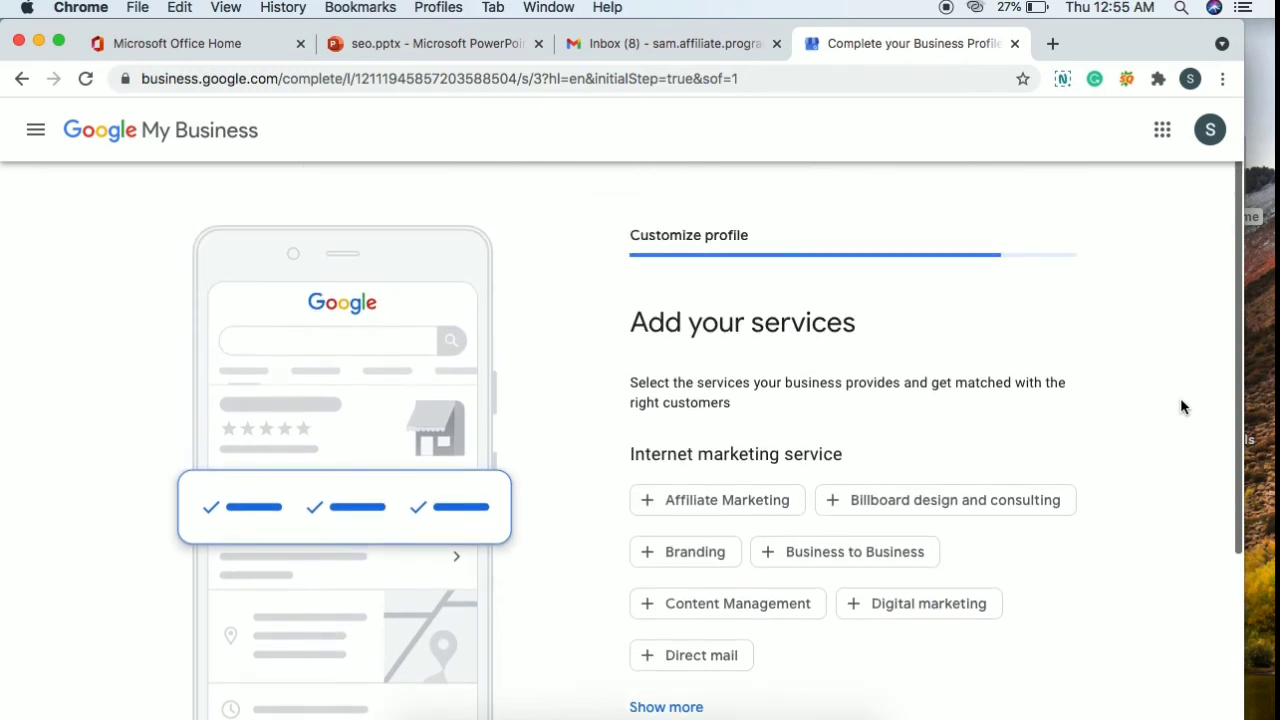
pyautogui.scroll(-5, 1181, 406)
pyautogui.scroll(3, 1181, 406)
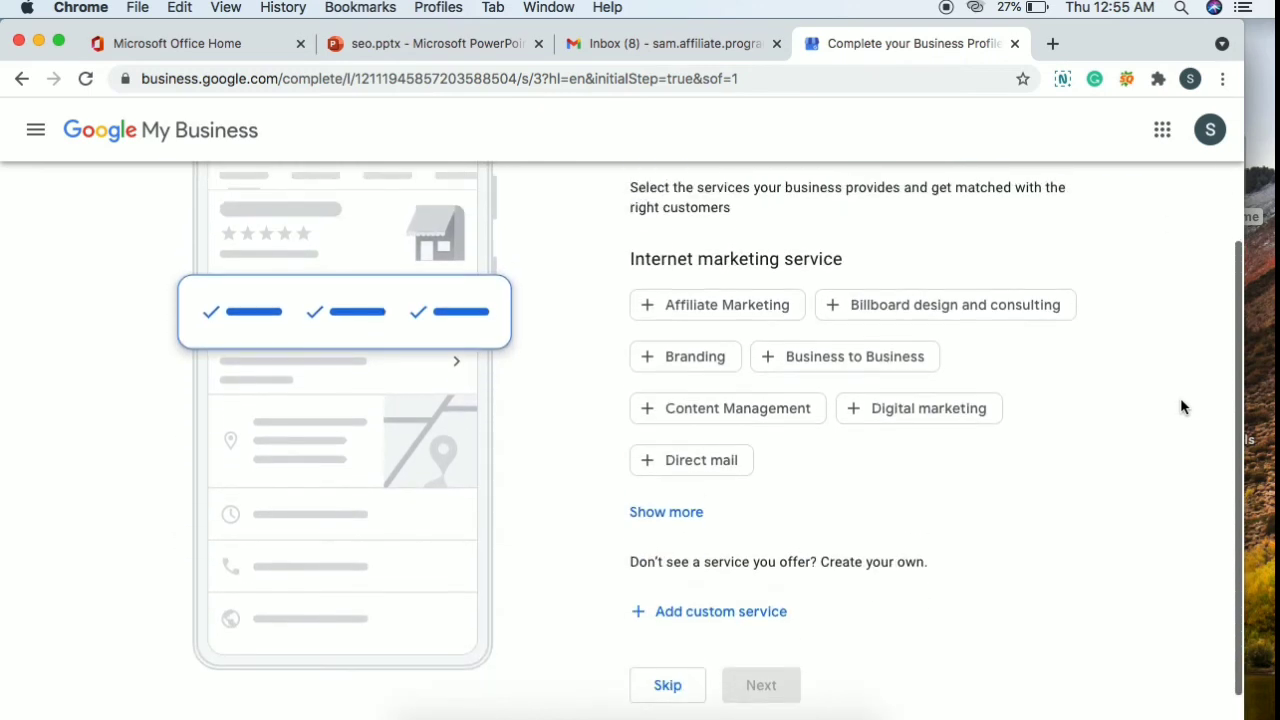
pyautogui.scroll(-2, 1181, 406)
pyautogui.scroll(3, 1181, 406)
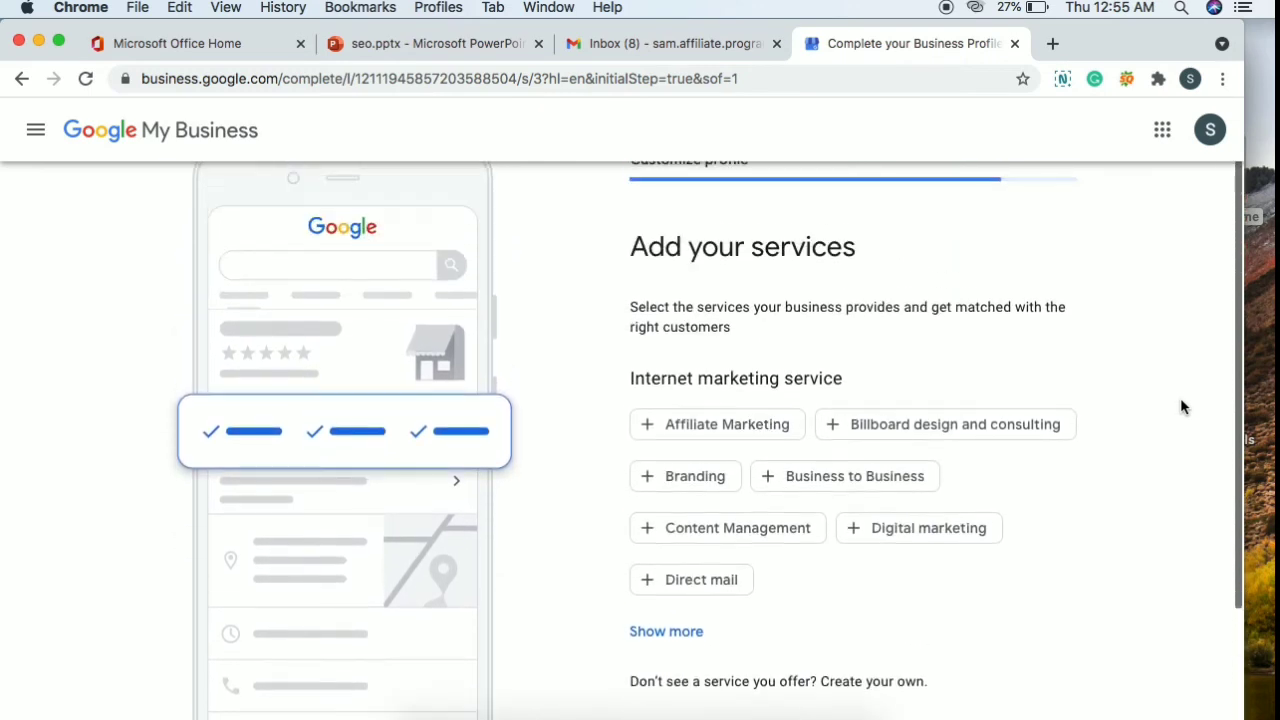
pyautogui.scroll(2, 1181, 406)
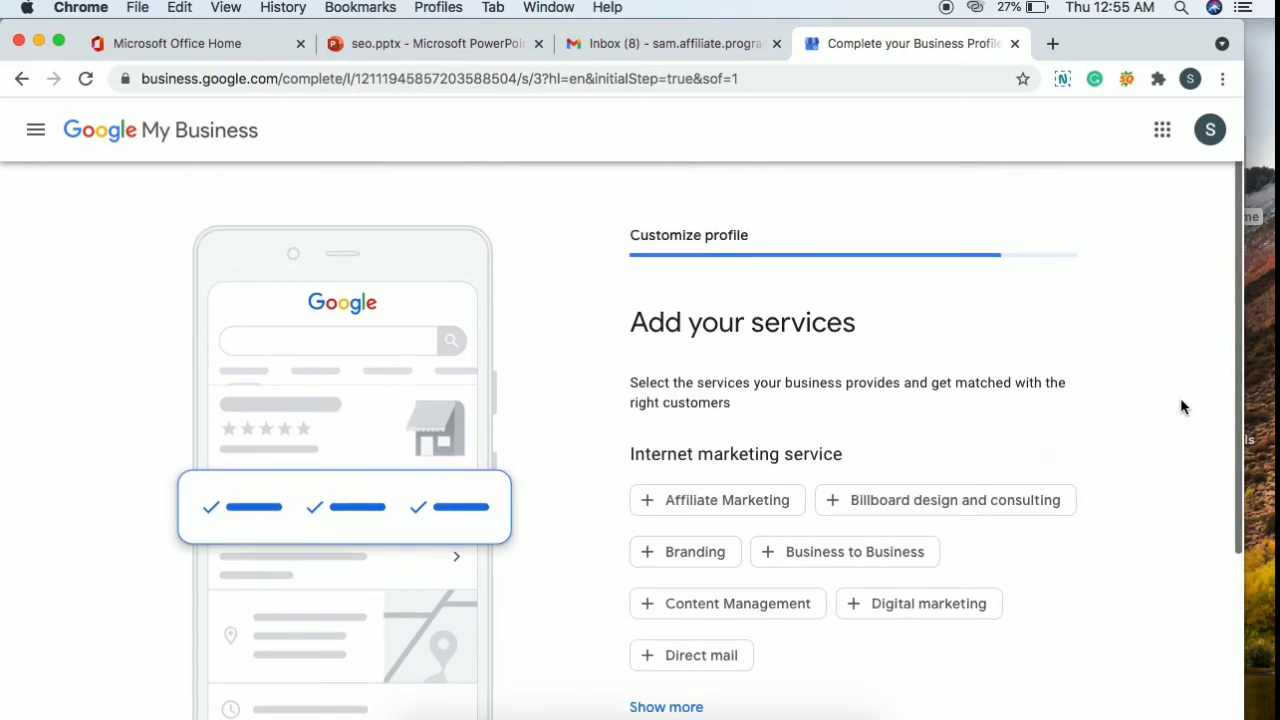
pyautogui.scroll(-1, 1181, 406)
pyautogui.scroll(1, 1181, 406)
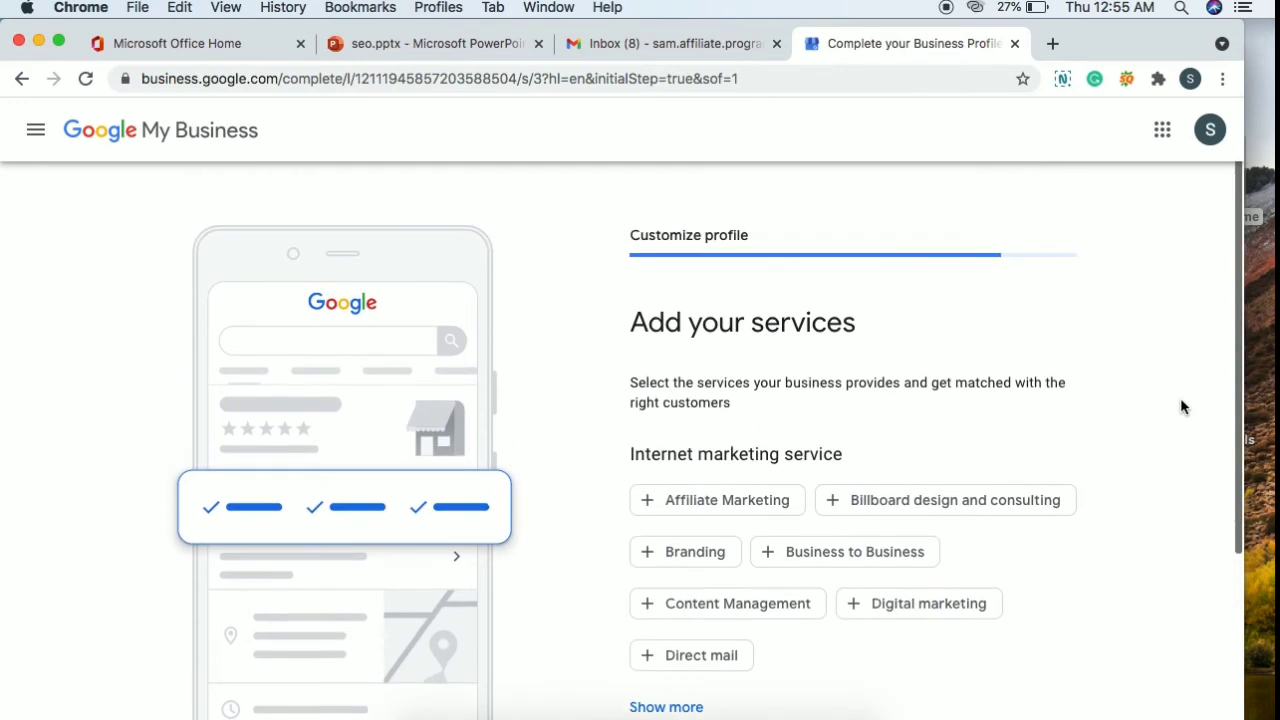
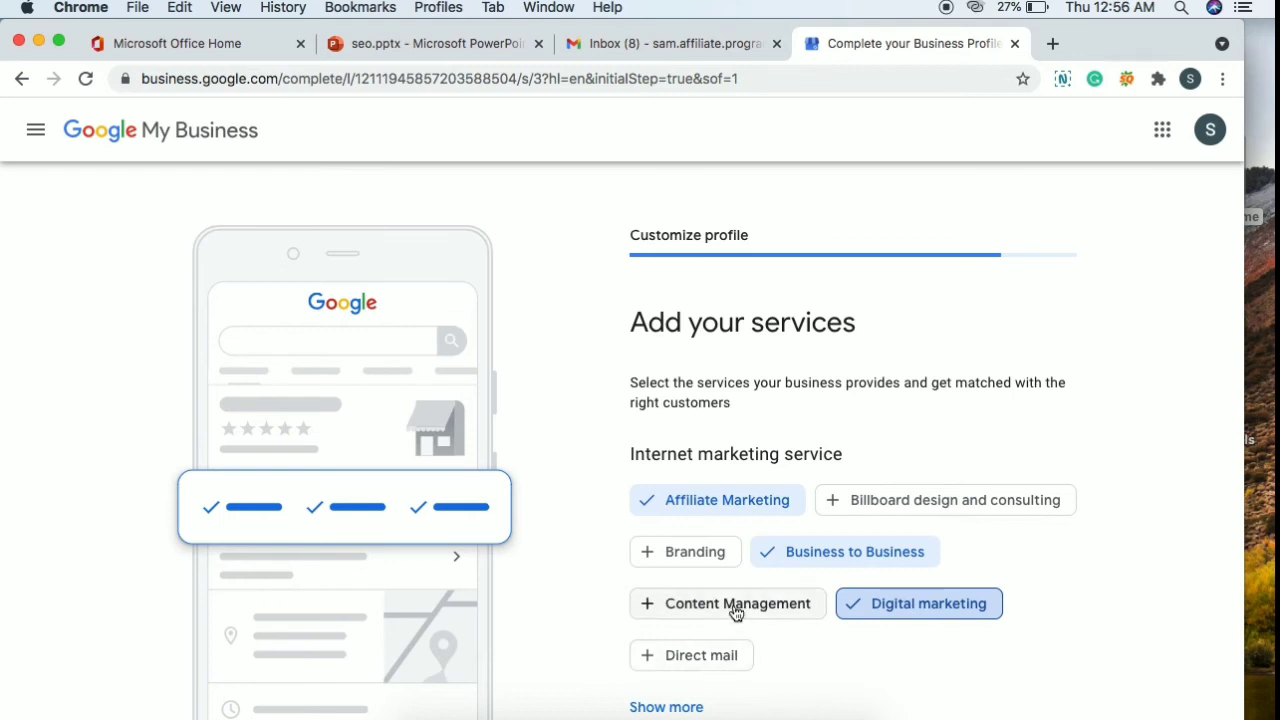
# Add Branding as an offered internet marketing service and advance to the business hours step.
pyautogui.click(681, 546)
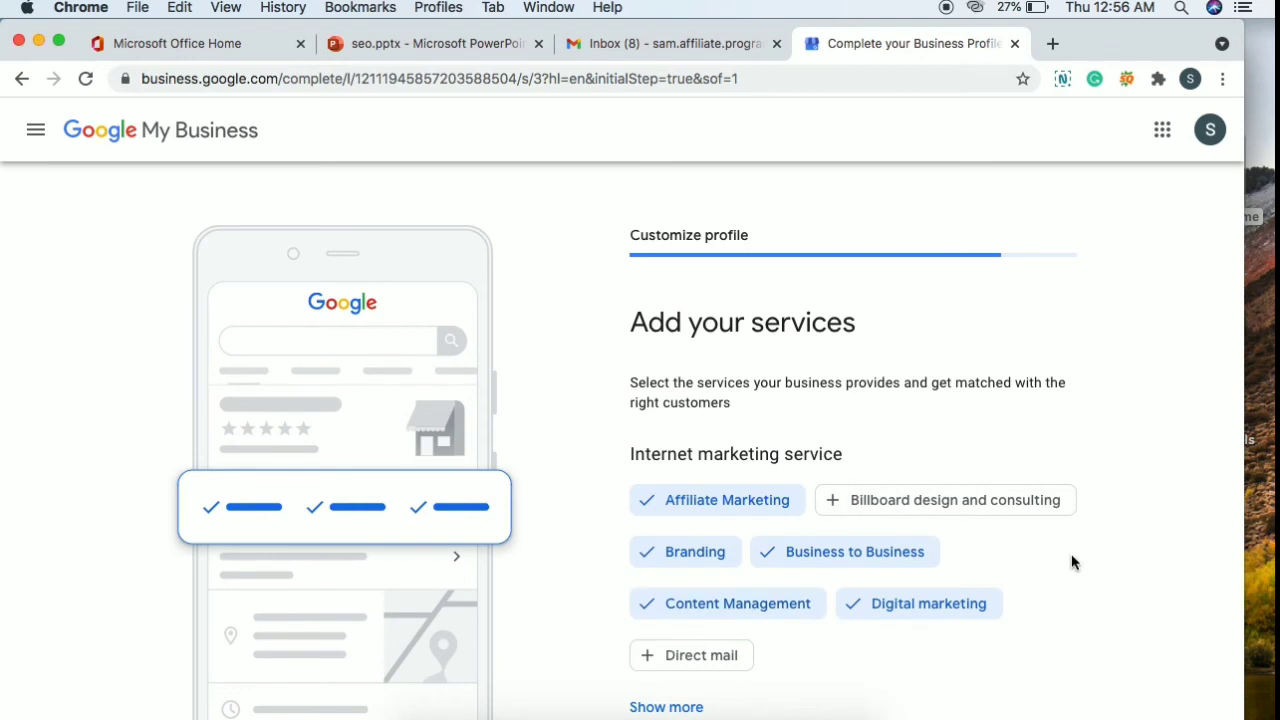
pyautogui.scroll(-1, 1071, 563)
pyautogui.scroll(-3, 1071, 563)
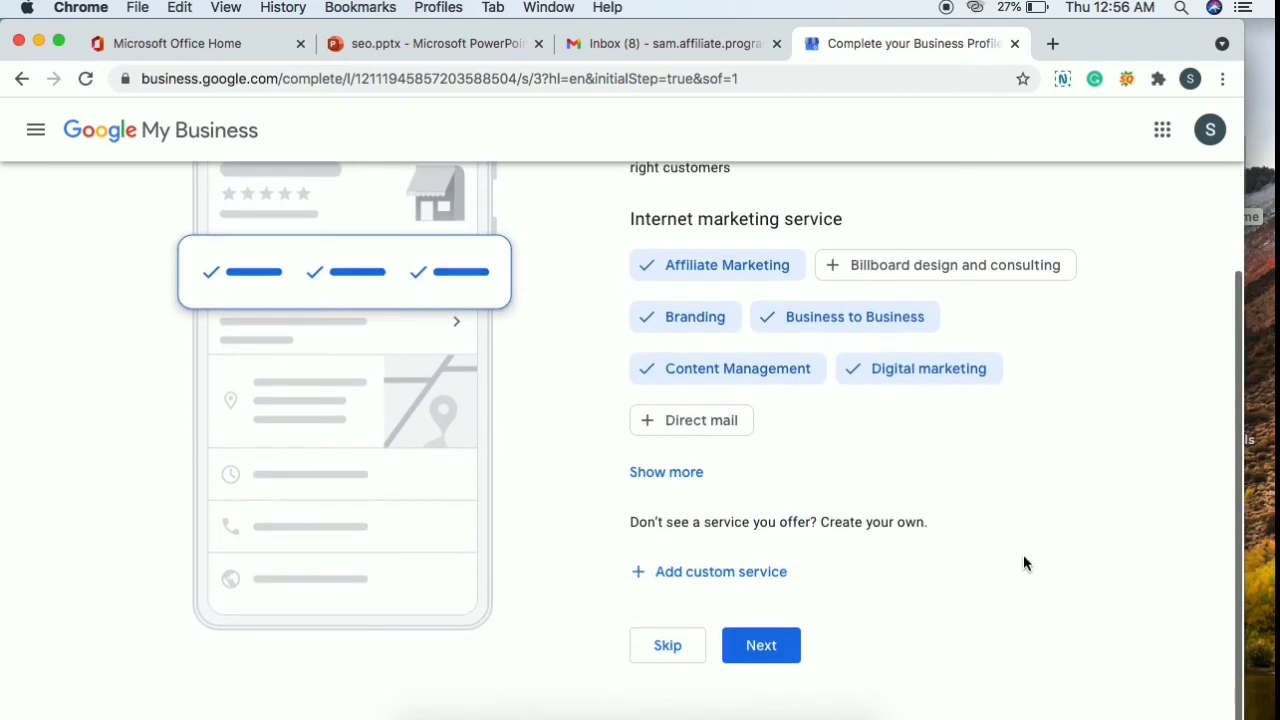
pyautogui.click(762, 656)
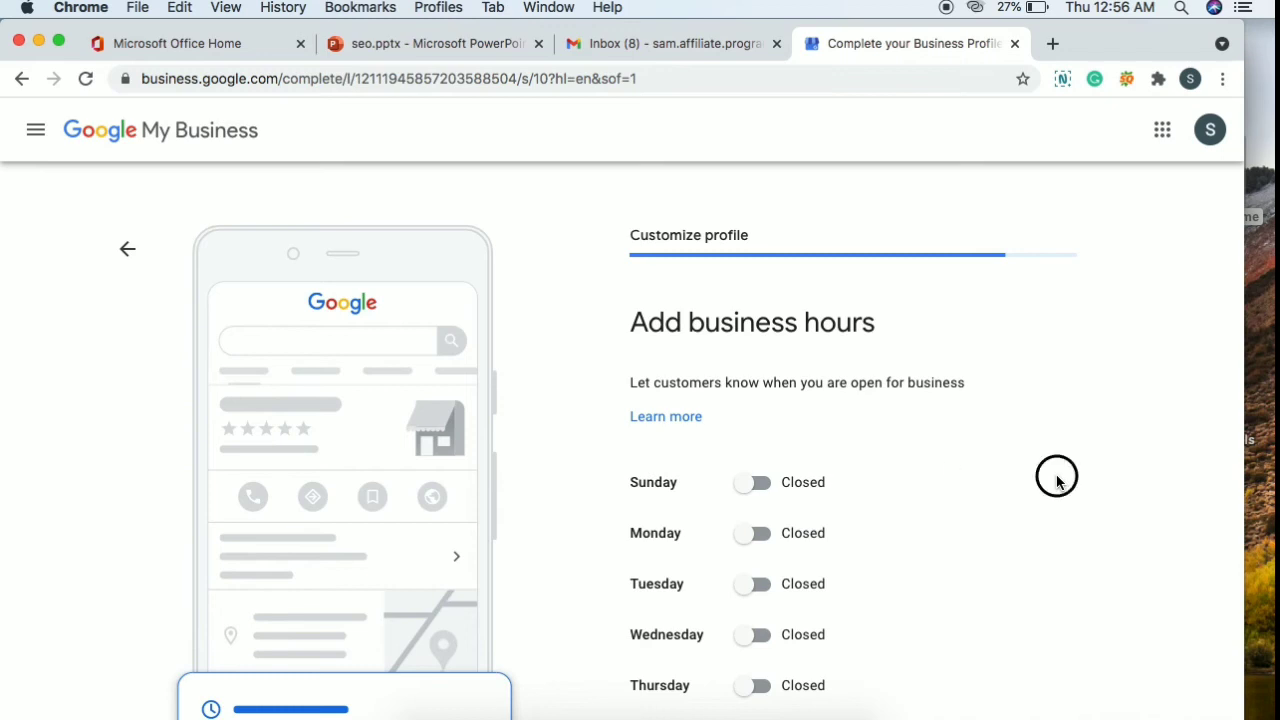
# Mark Monday open with hours 9:00 AM to 5:00 PM.
pyautogui.scroll(-3, 1056, 483)
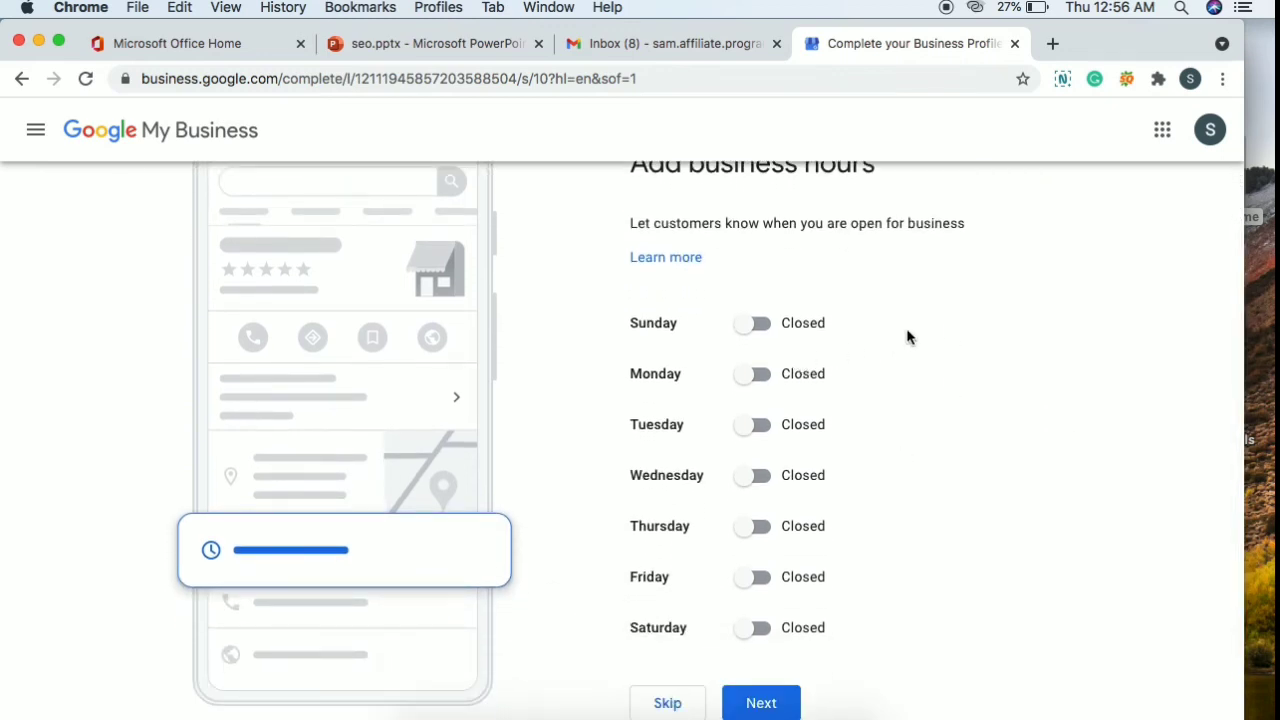
pyautogui.click(750, 385)
pyautogui.click(688, 403)
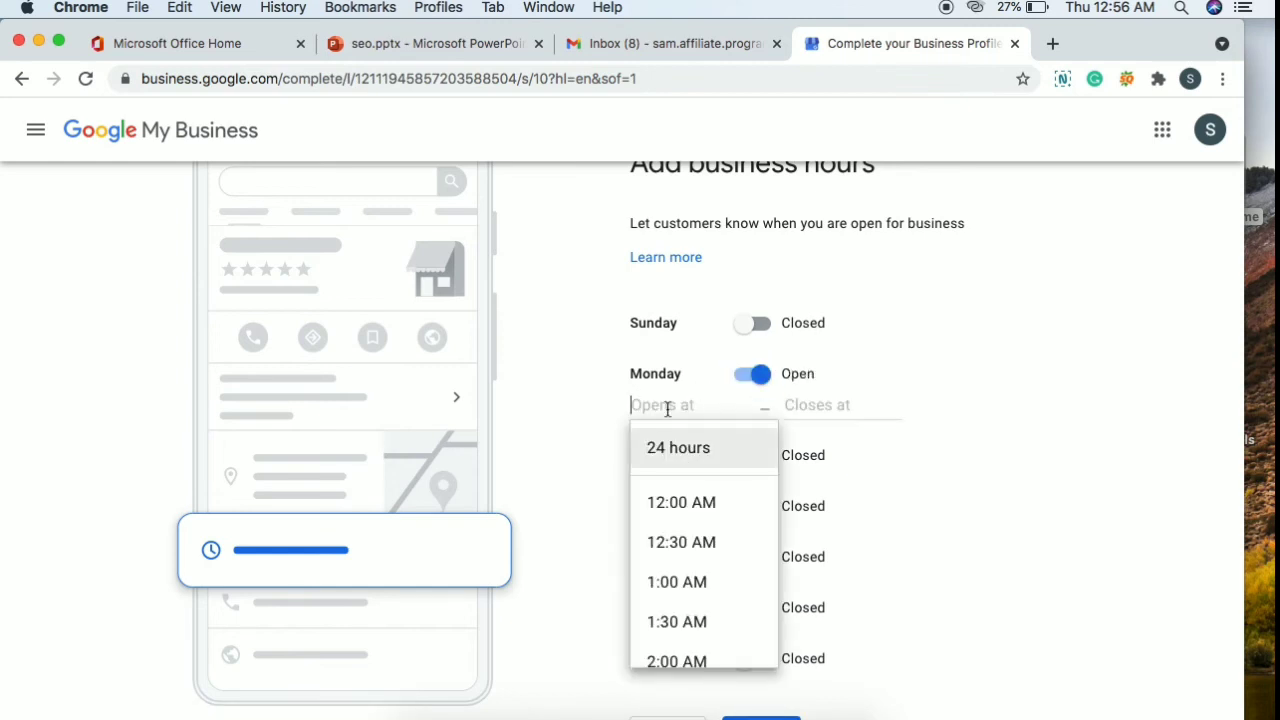
pyautogui.write('9')
pyautogui.click(655, 503)
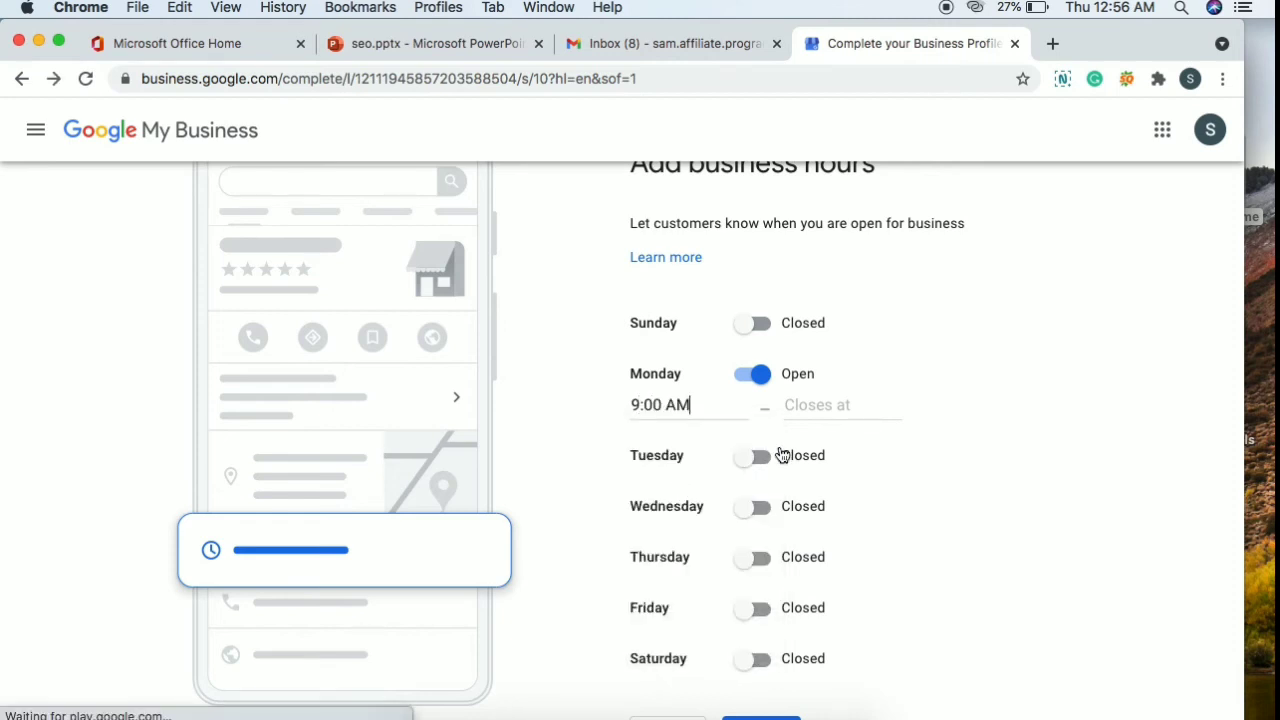
pyautogui.click(828, 410)
pyautogui.write('5')
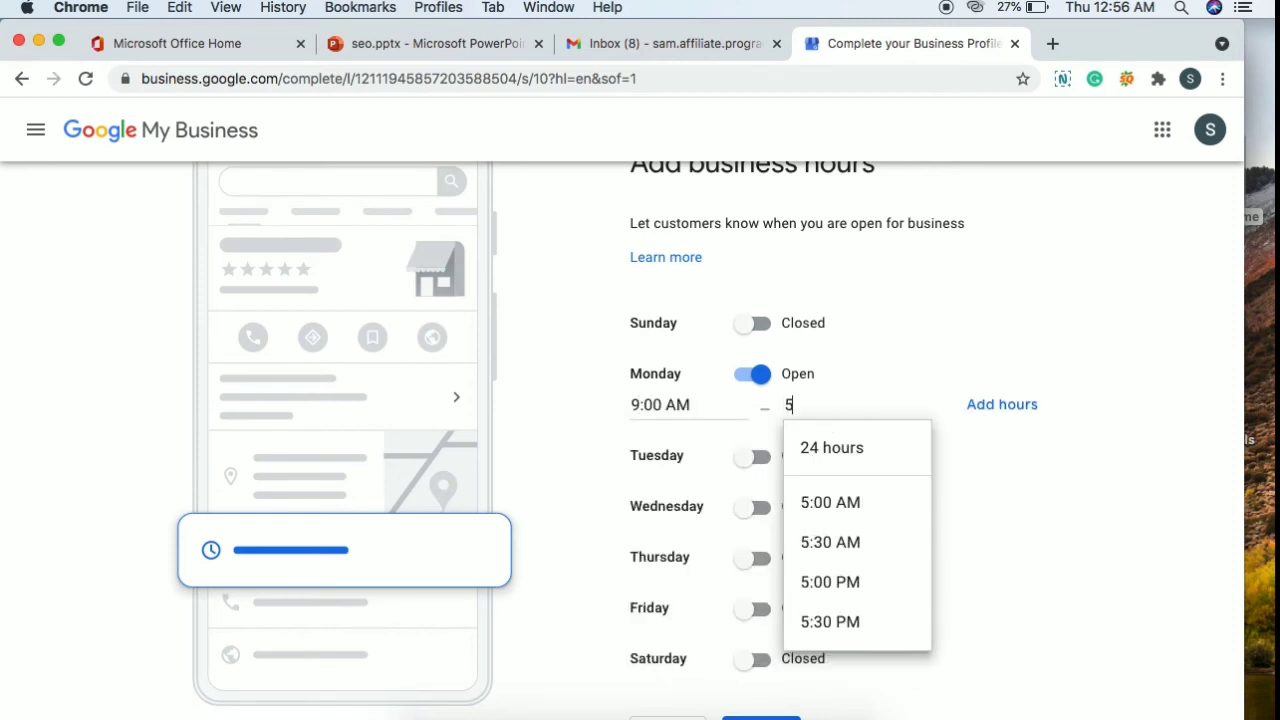
pyautogui.click(848, 586)
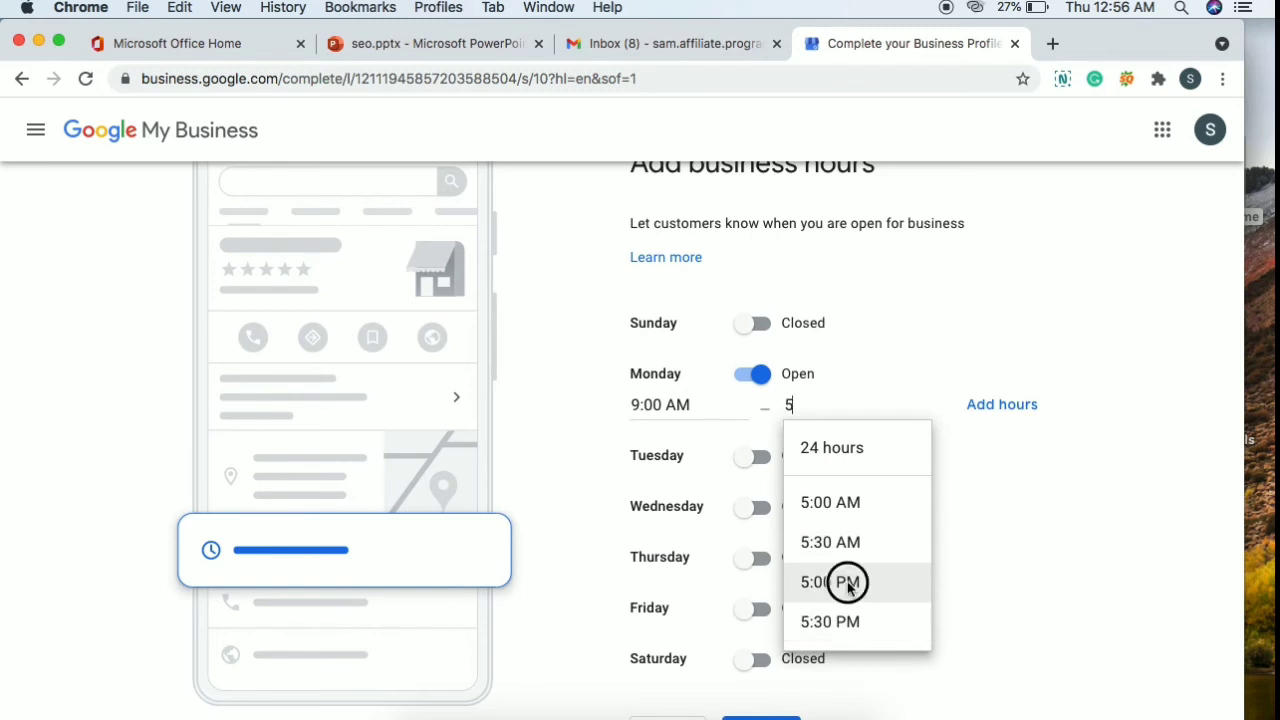
# Mark Tuesday open, save the weekday hours, and skip the messaging step.
pyautogui.click(752, 456)
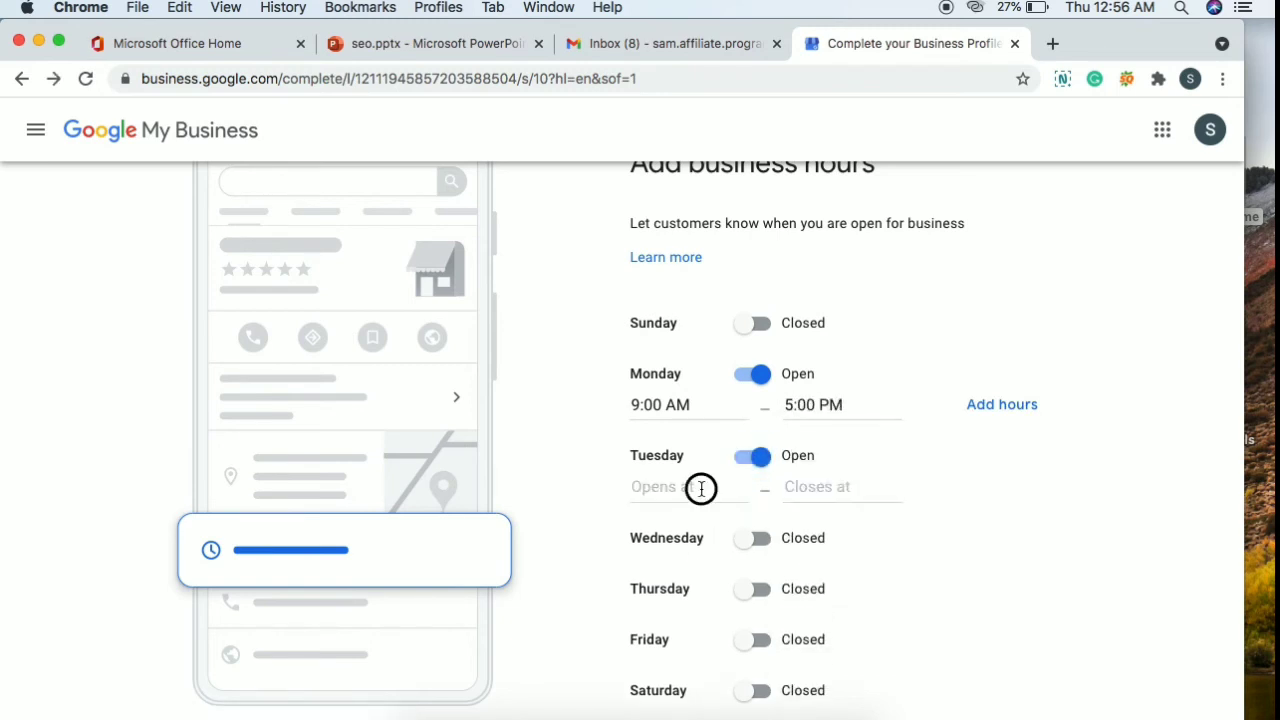
pyautogui.click(701, 488)
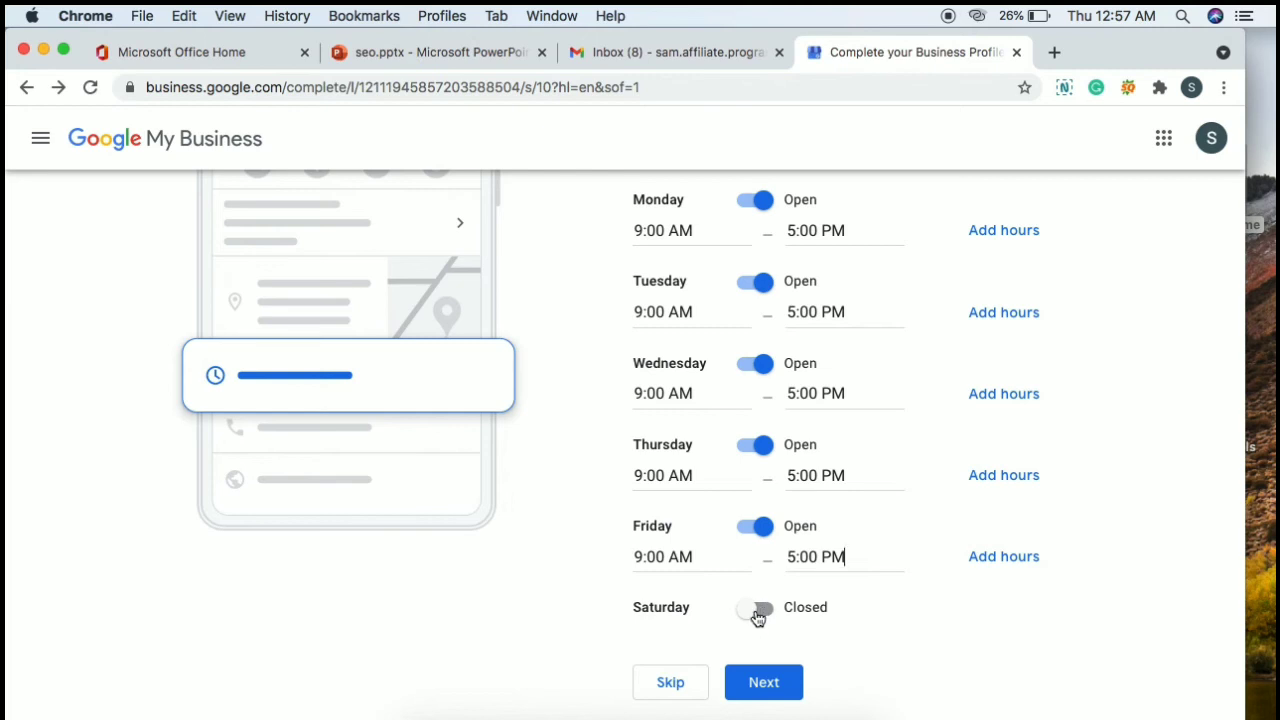
pyautogui.click(767, 688)
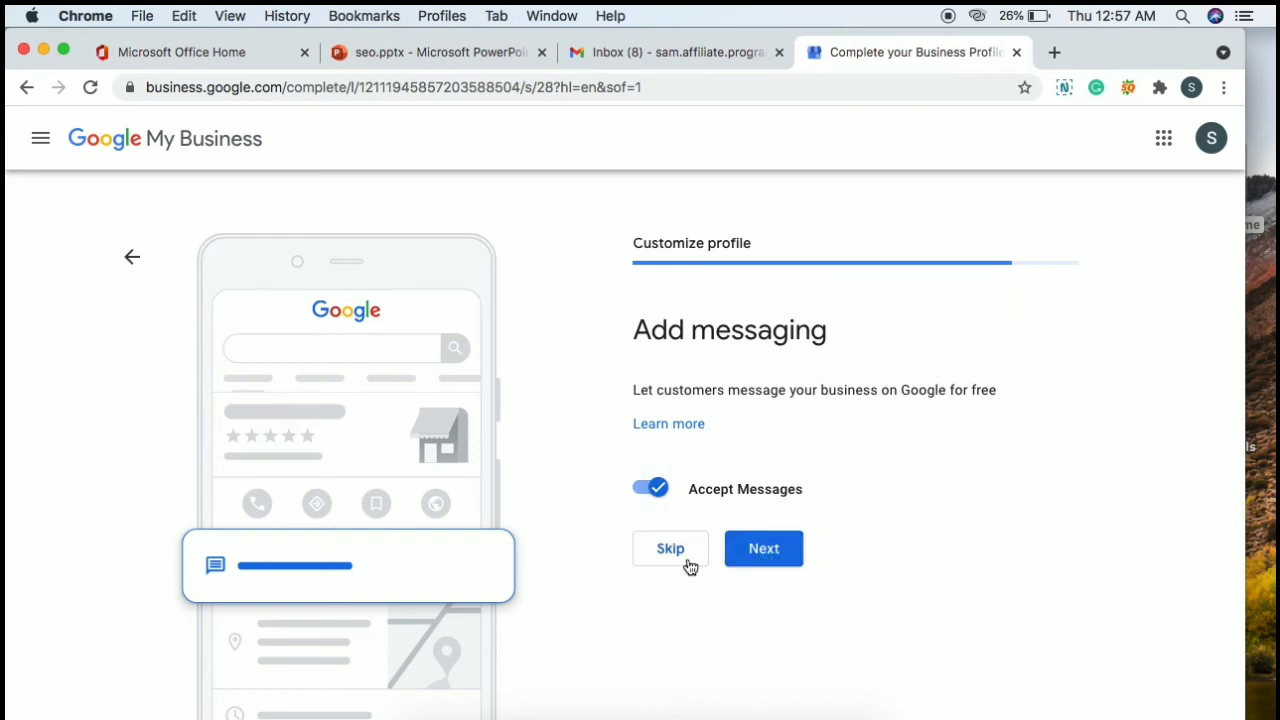
pyautogui.click(782, 543)
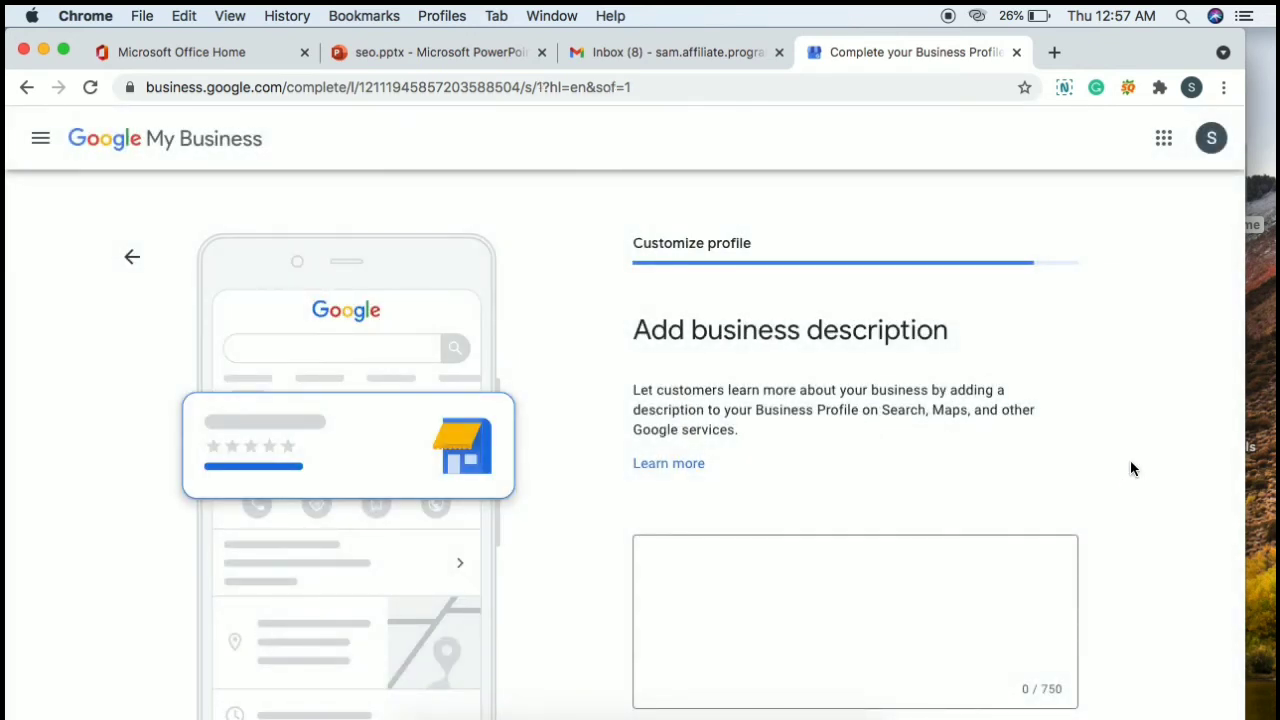
# Enter the description 'We provide services include seo, sem, smo,smm and e mail marketing.' and save it.
pyautogui.scroll(-2, 1131, 462)
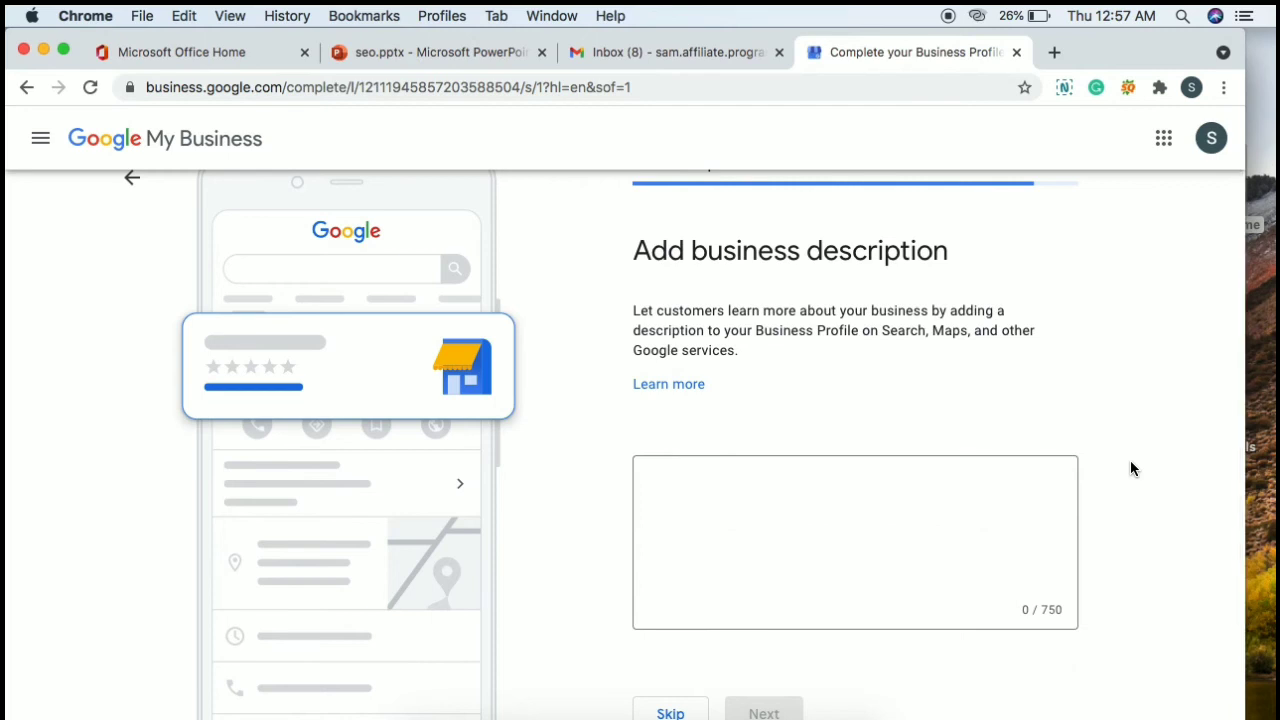
pyautogui.scroll(-3, 1131, 462)
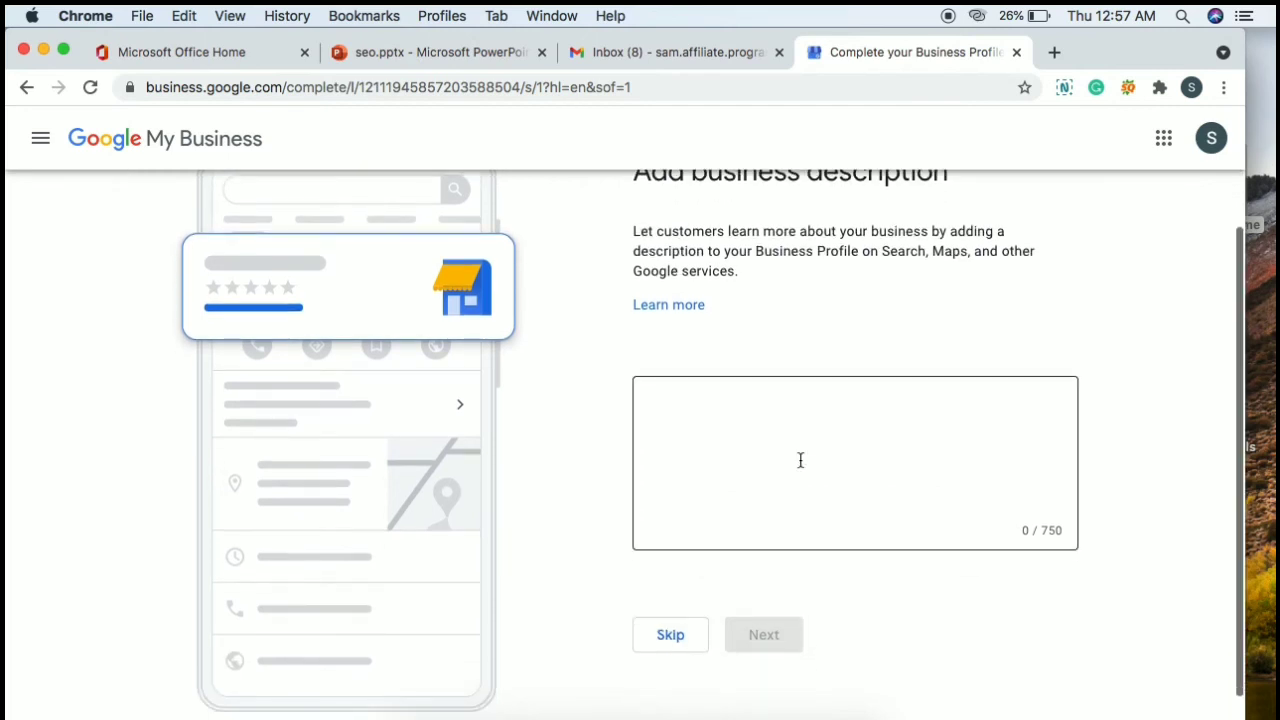
pyautogui.click(770, 437)
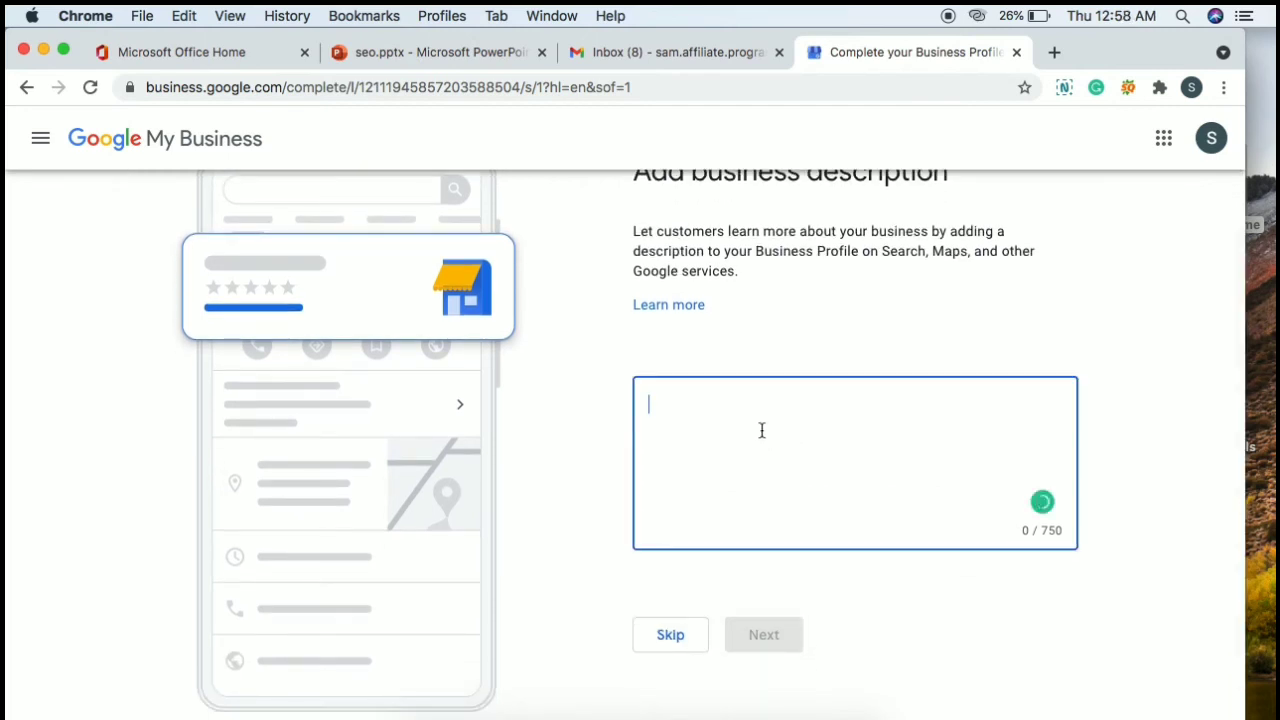
pyautogui.write('We')
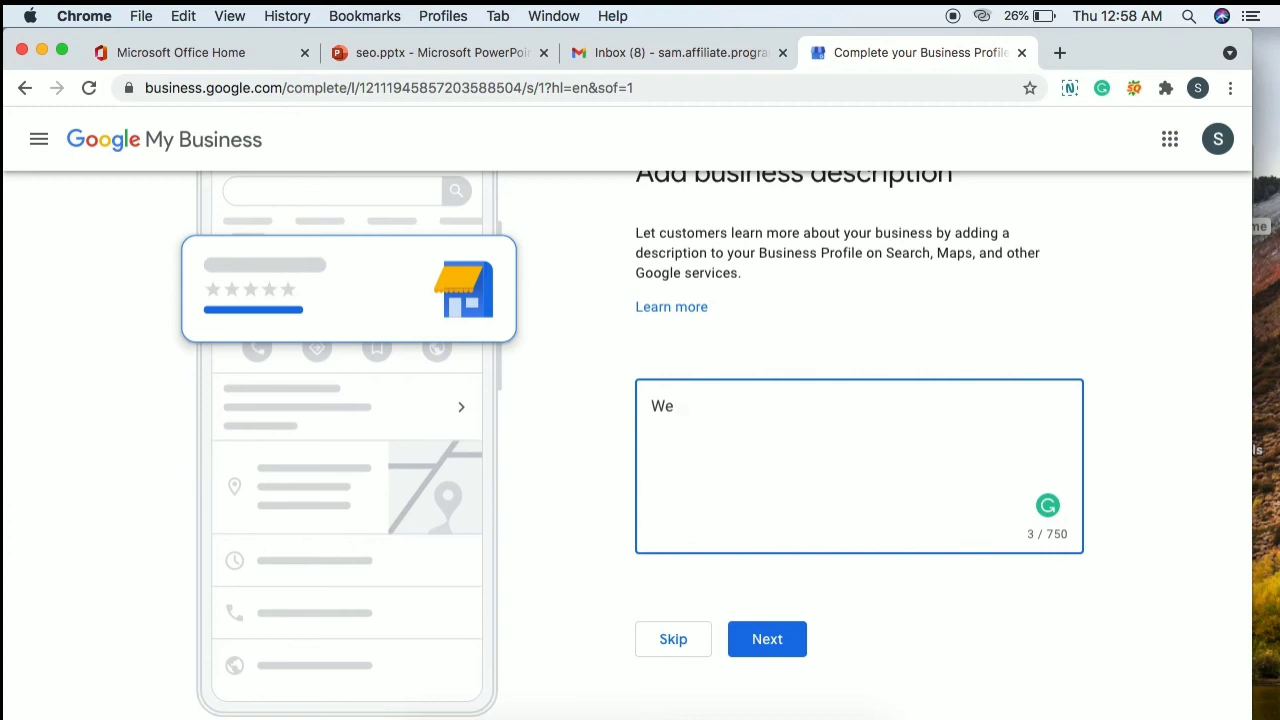
pyautogui.write('rpov')
pyautogui.write('ide')
pyautogui.press('BackSpace')
pyautogui.press('BackSpace')
pyautogui.press('BackSpace')
pyautogui.press('BackSpace')
pyautogui.press('BackSpace')
pyautogui.write('provide serv')
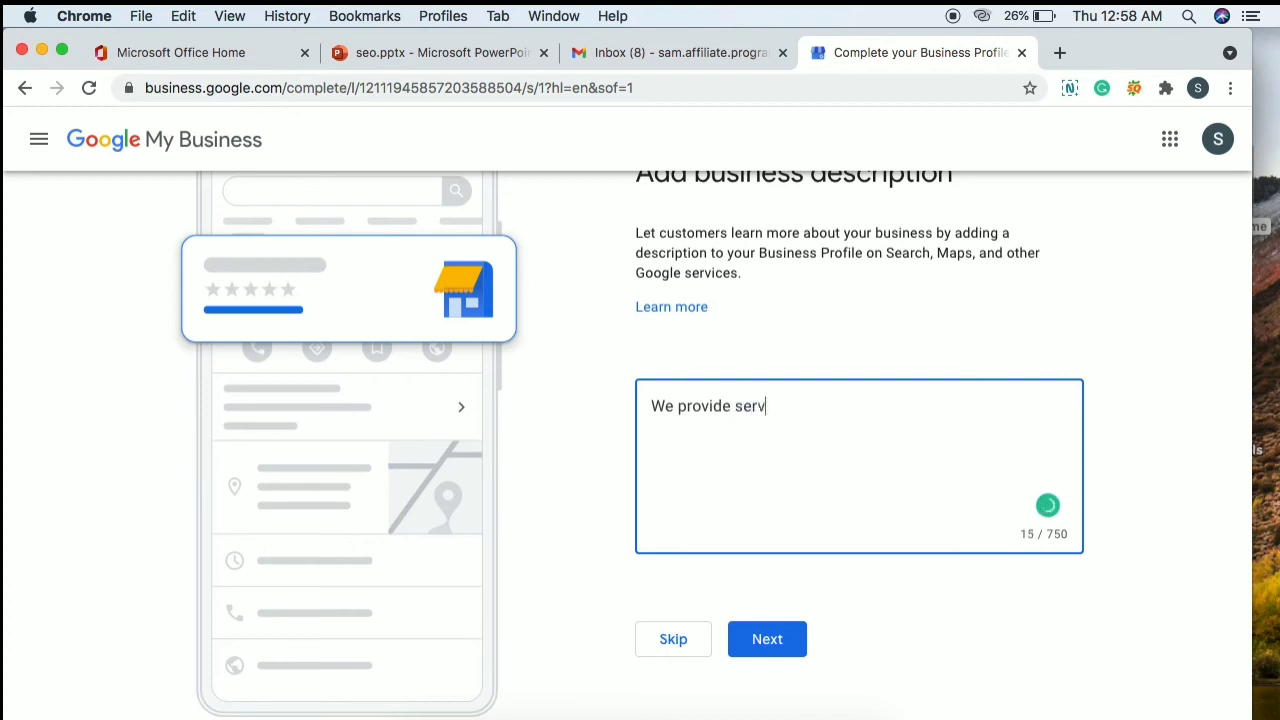
pyautogui.write('ices include se')
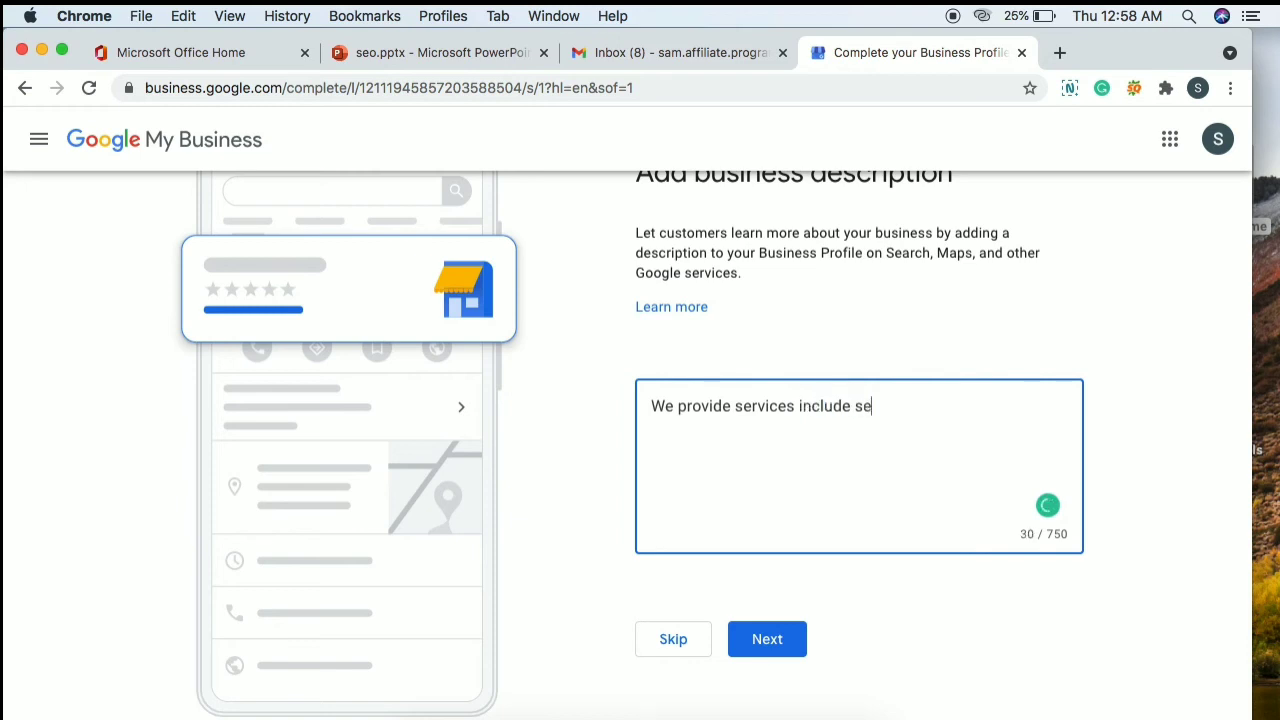
pyautogui.write('o, sem, smo,smm')
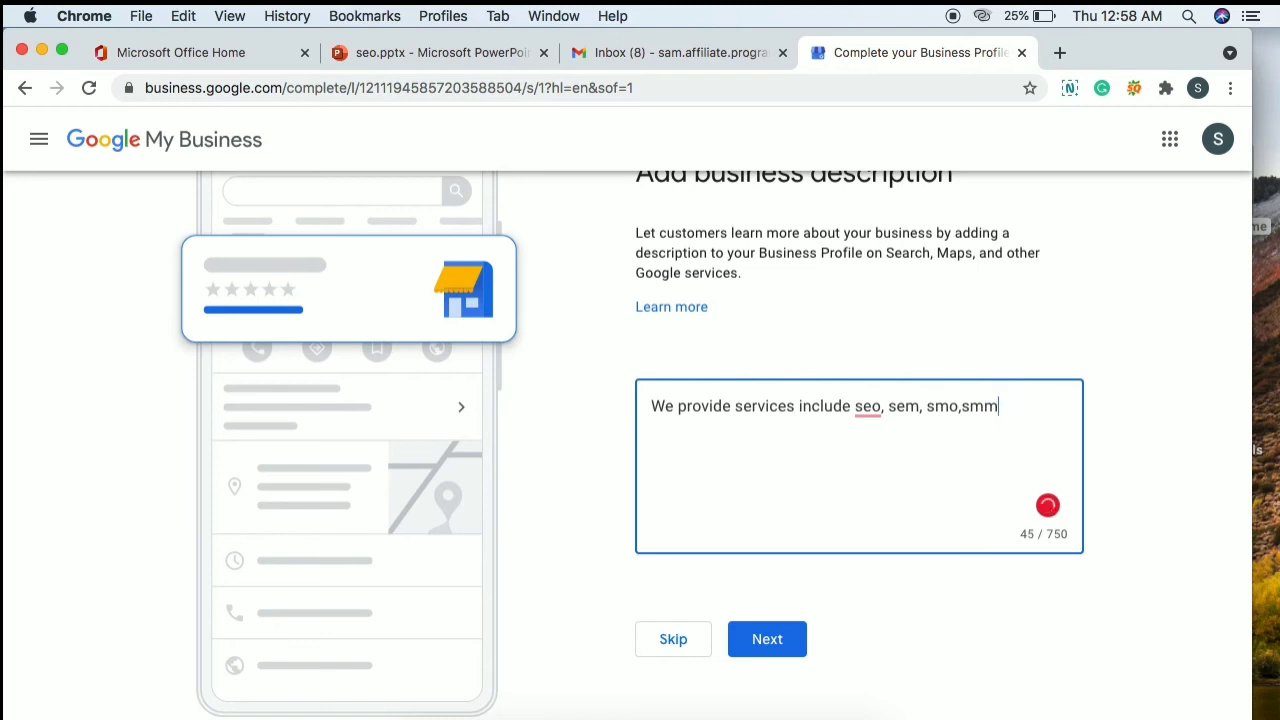
pyautogui.write(' and e')
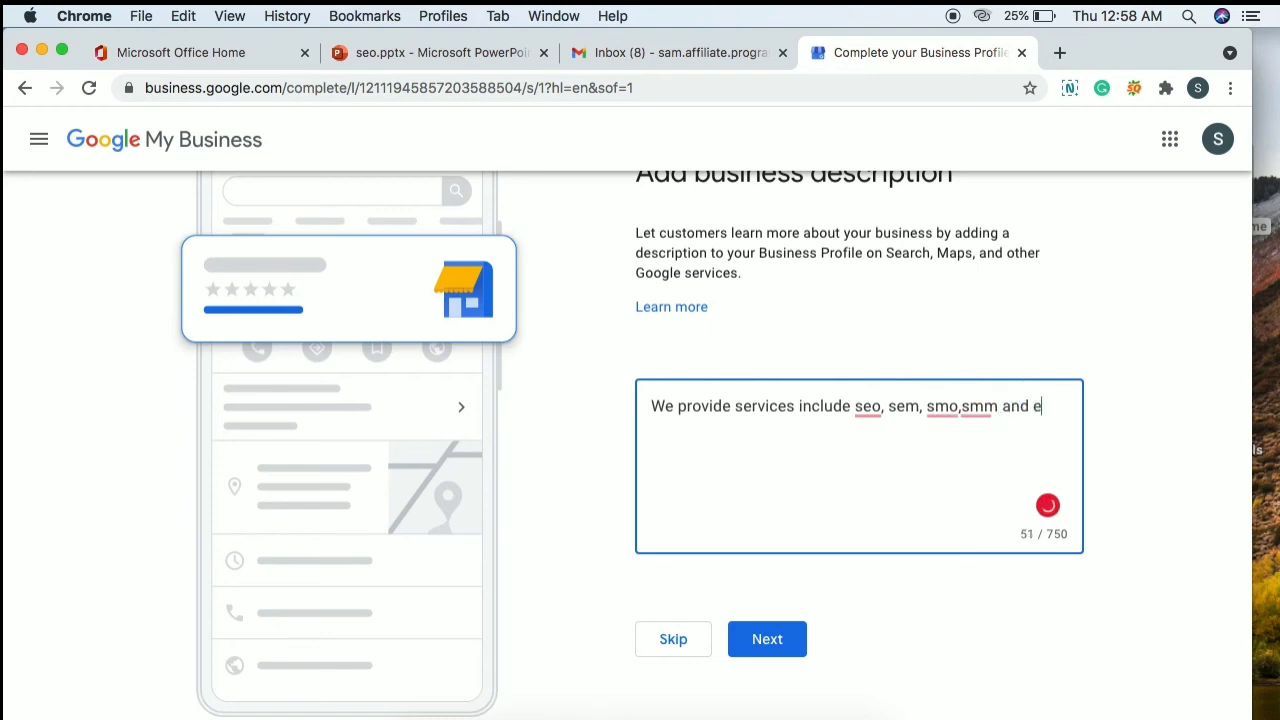
pyautogui.write(' mail marketing')
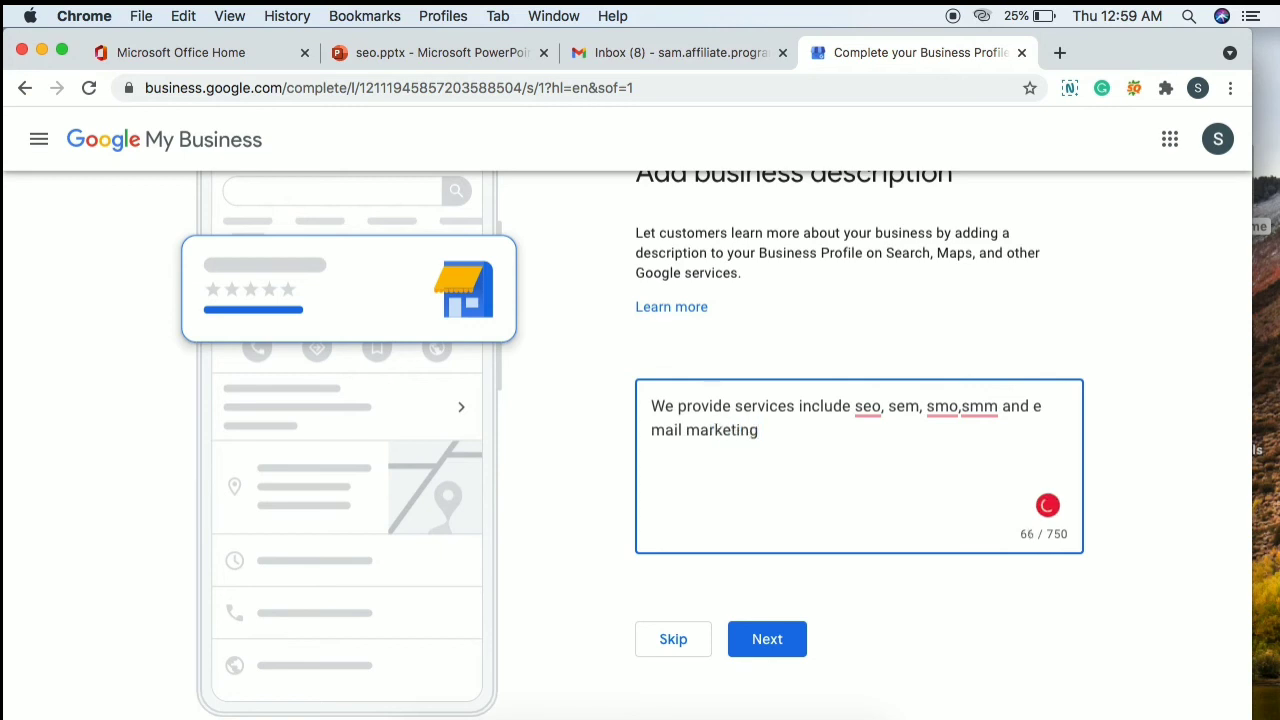
pyautogui.write('.')
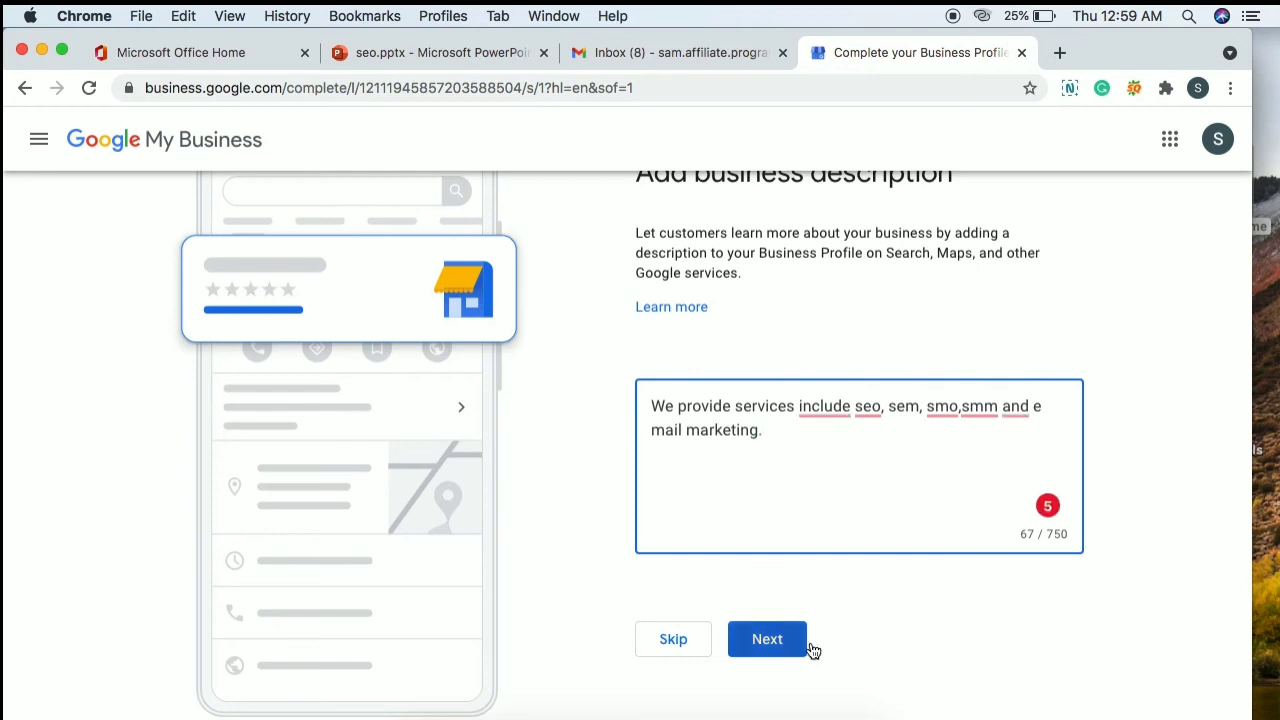
pyautogui.click(777, 648)
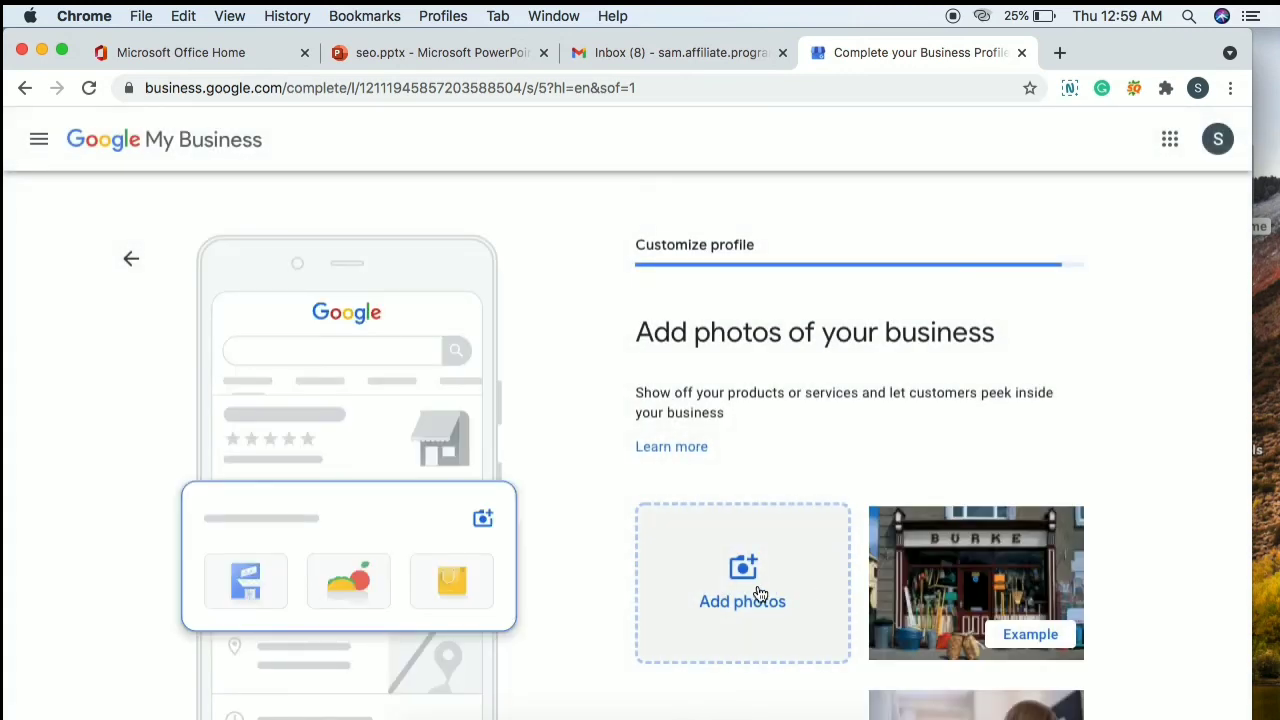
# Upload the blue logo PNG from Downloads as a business photo and complete setup.
pyautogui.click(750, 569)
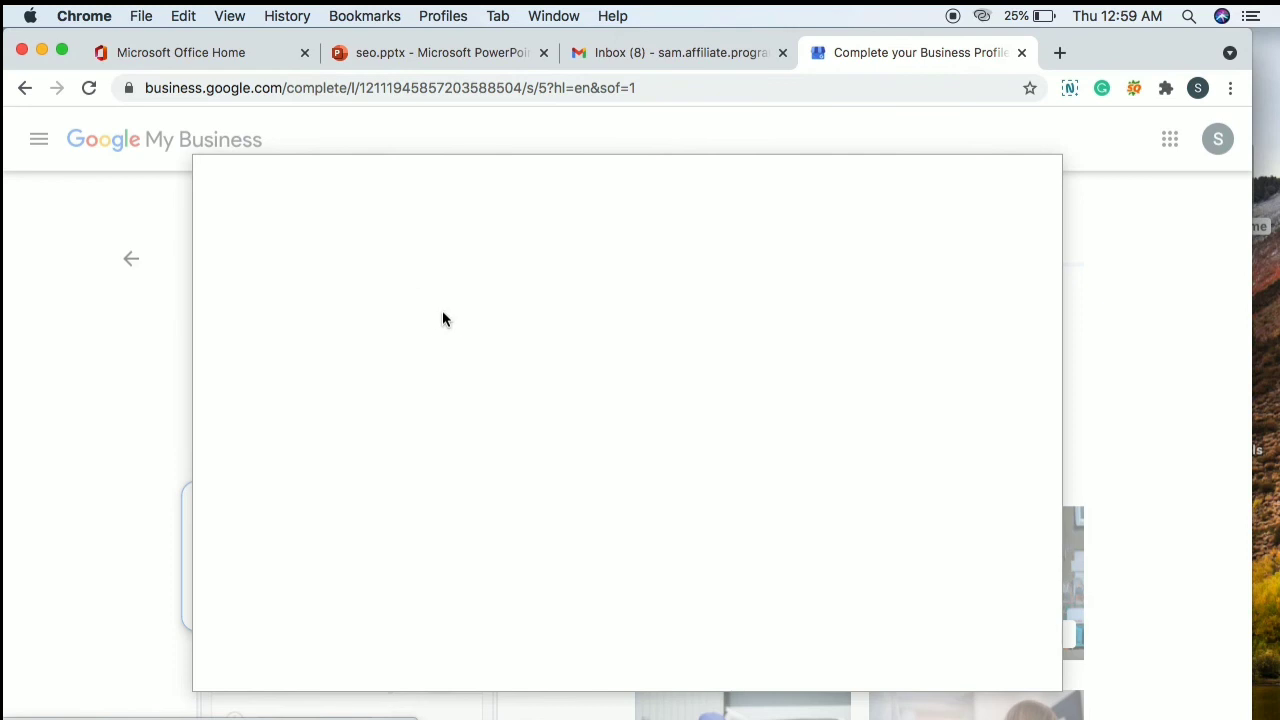
pyautogui.click(584, 448)
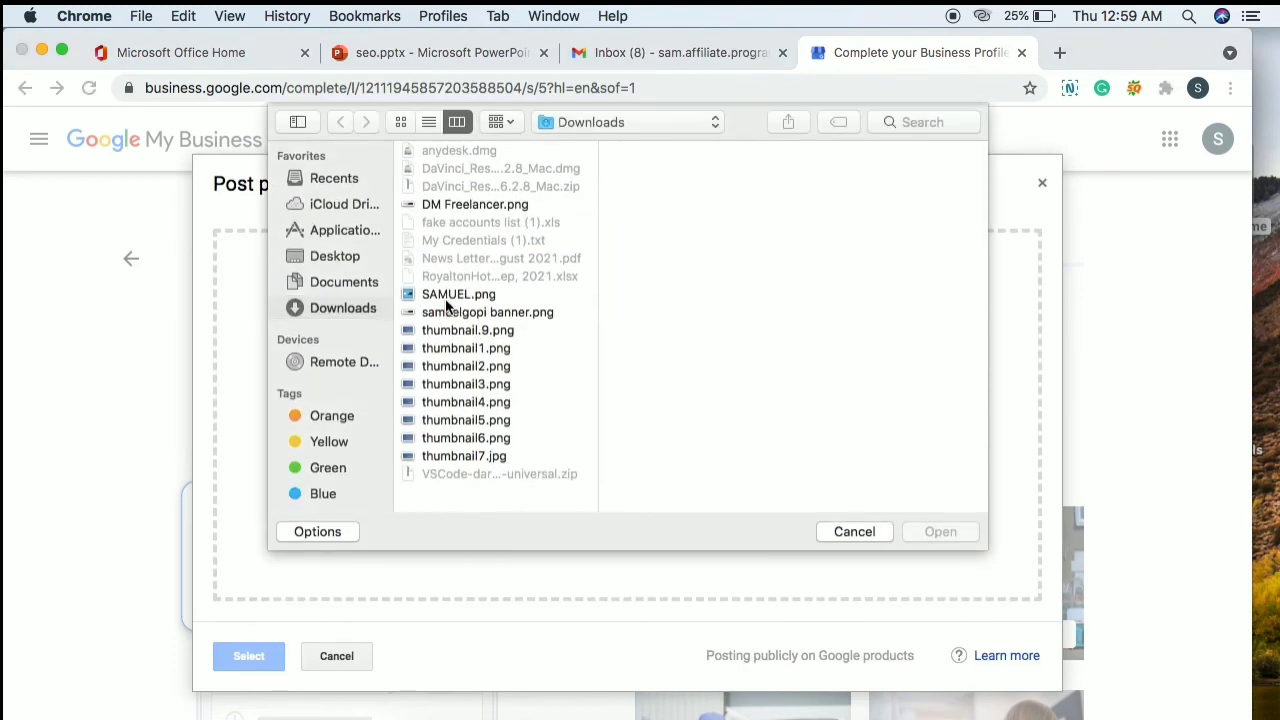
pyautogui.click(458, 294)
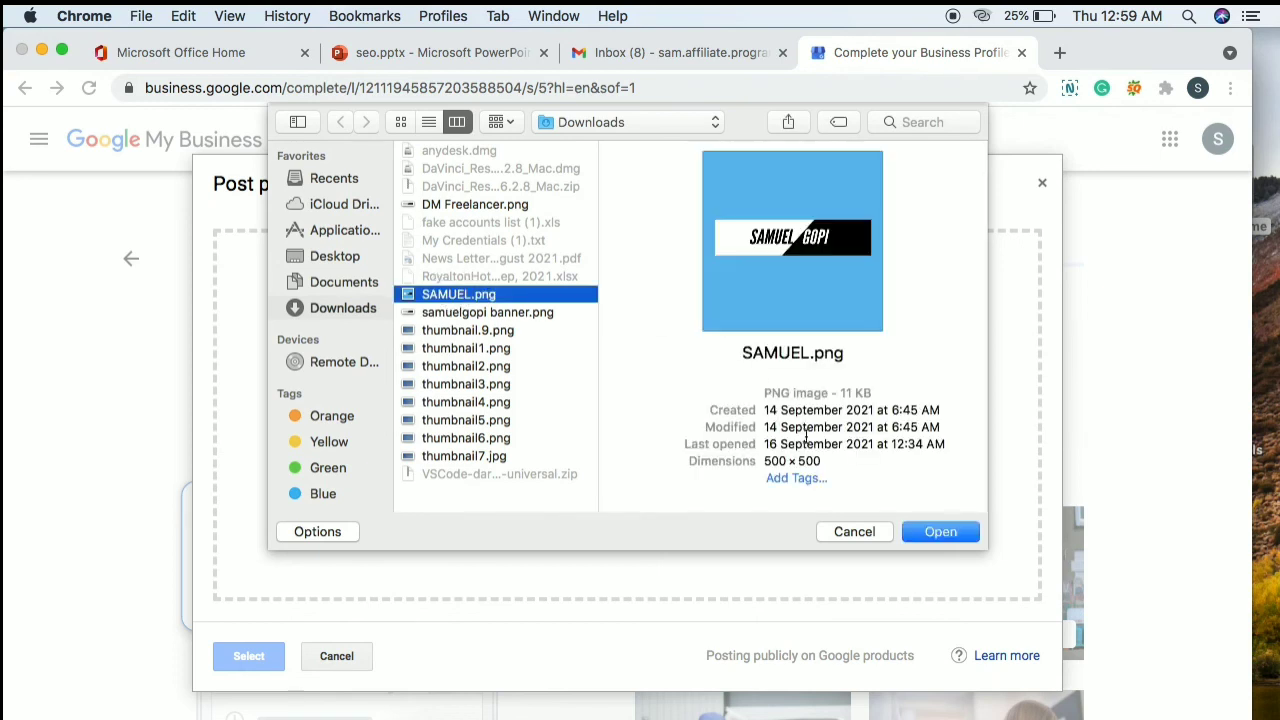
pyautogui.click(936, 532)
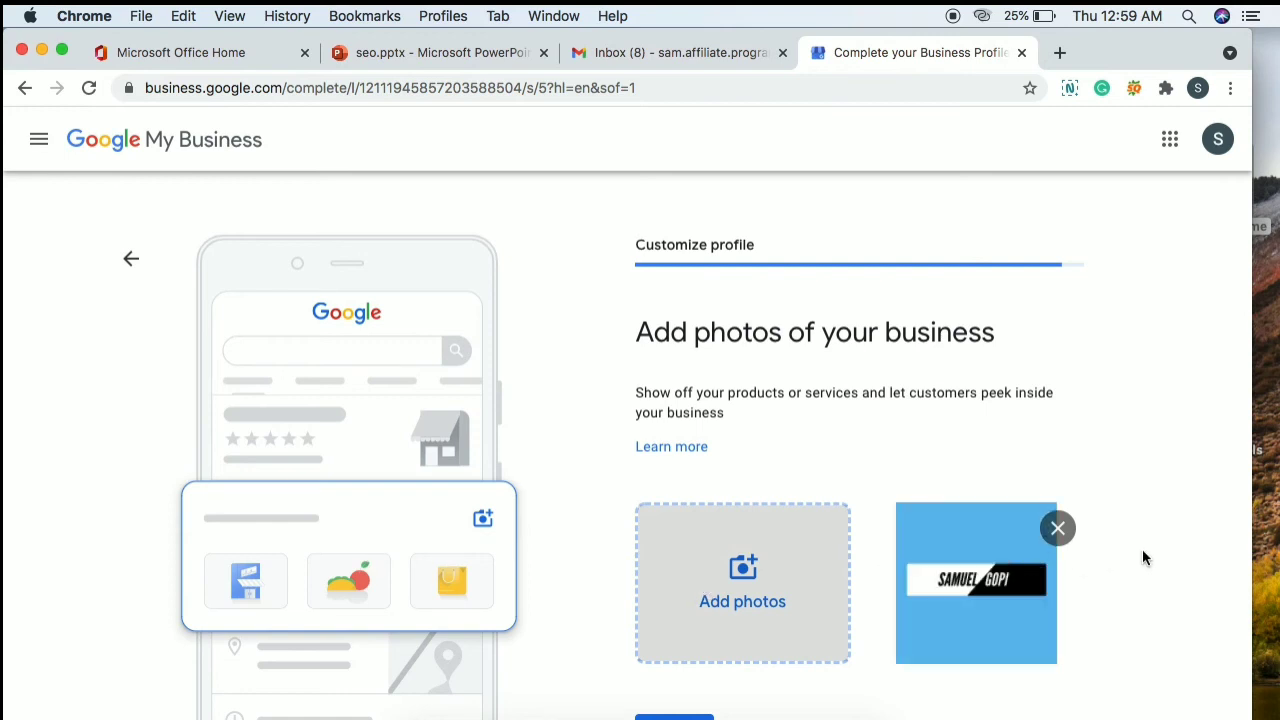
pyautogui.scroll(-4, 1143, 555)
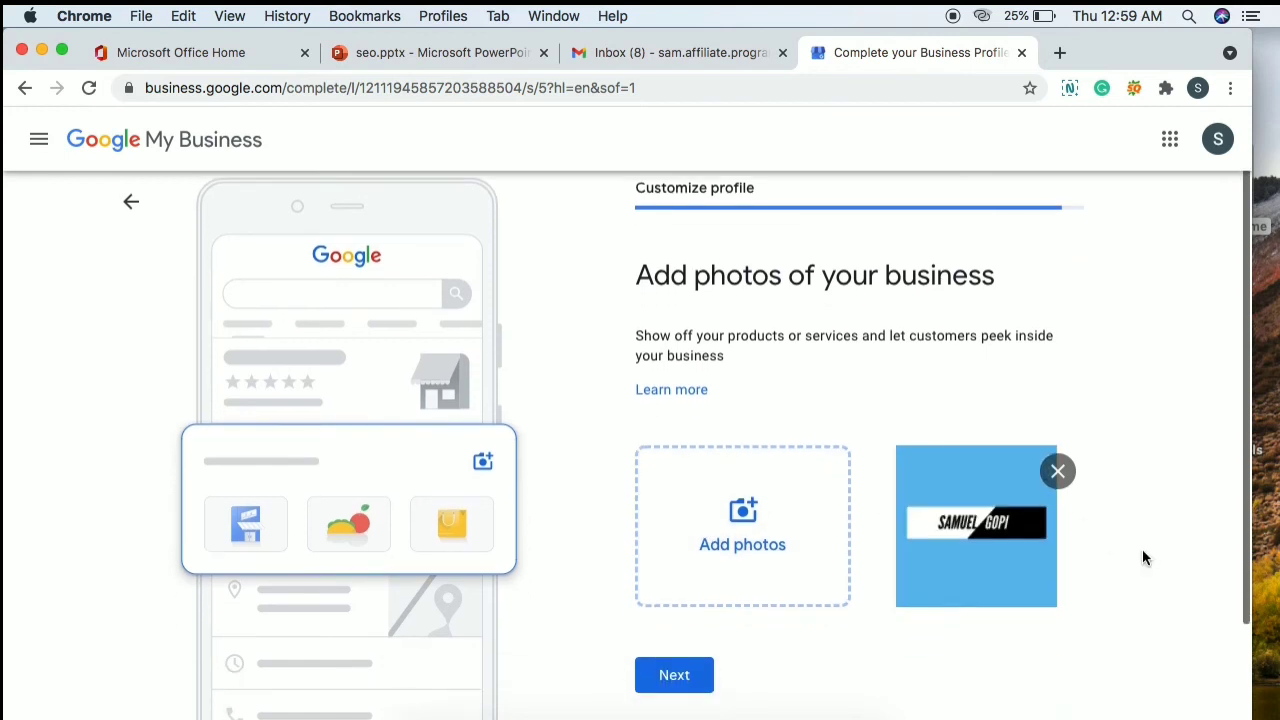
pyautogui.click(676, 576)
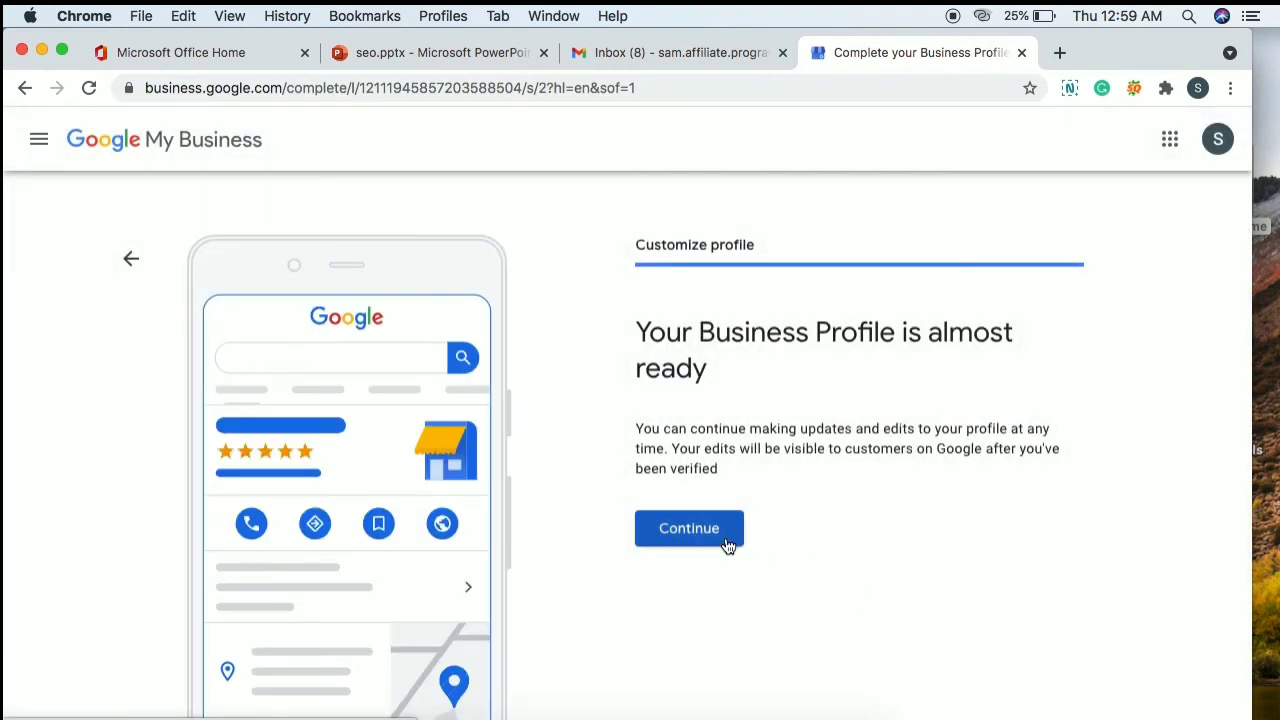
pyautogui.click(712, 529)
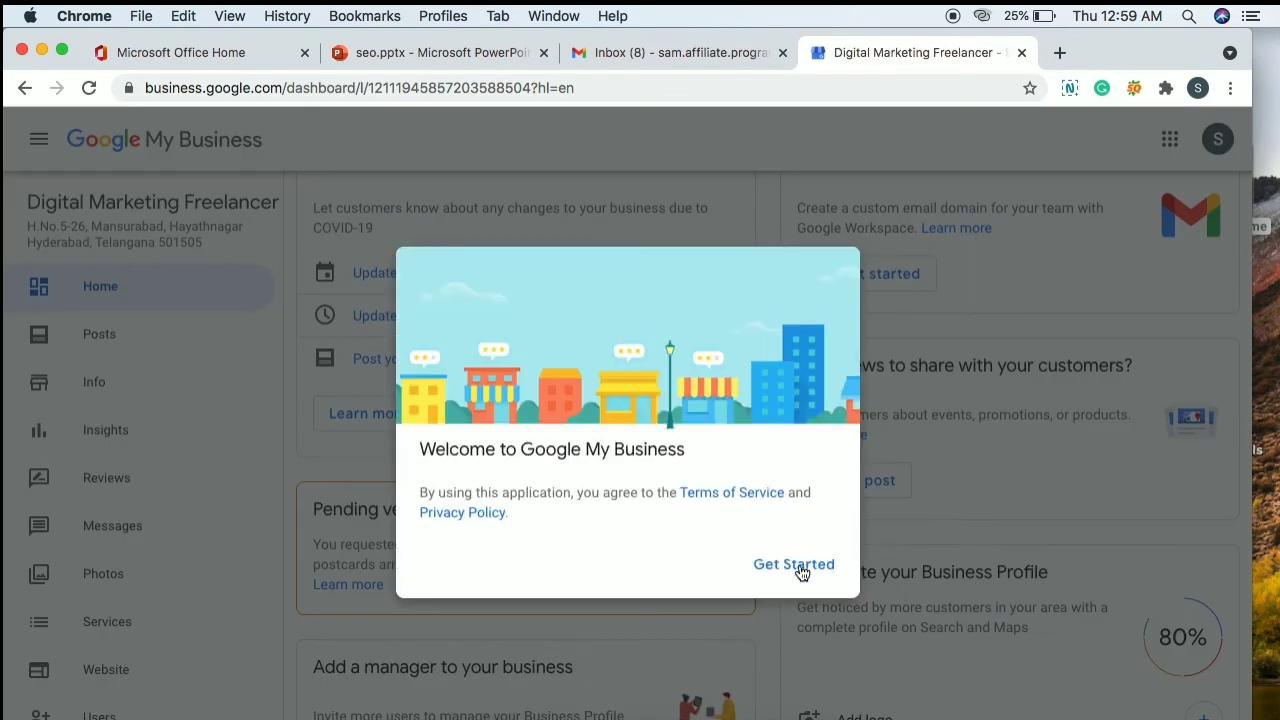
# Dismiss the welcome dialog and inspect the pending postcard verification notice on the dashboard.
pyautogui.click(794, 566)
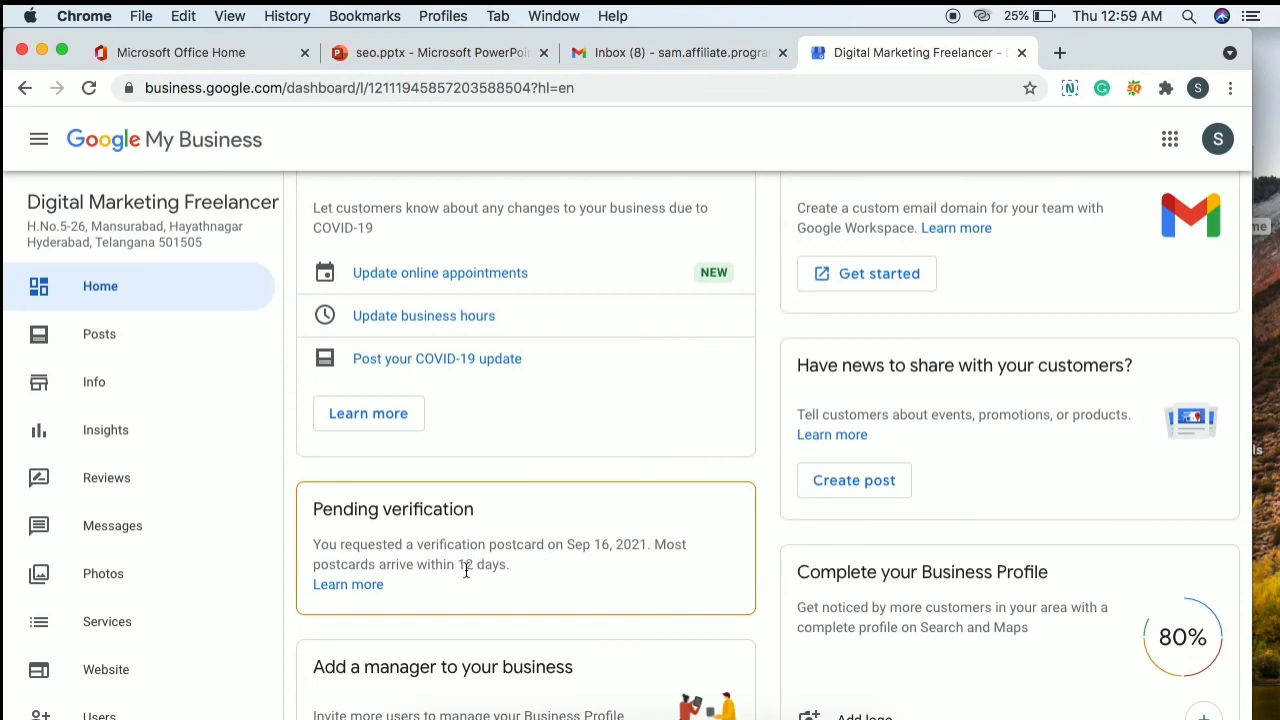
pyautogui.moveTo(513, 566)
pyautogui.mouseDown()
pyautogui.moveTo(294, 549)
pyautogui.moveTo(528, 551)
pyautogui.mouseUp()
pyautogui.click(543, 563)
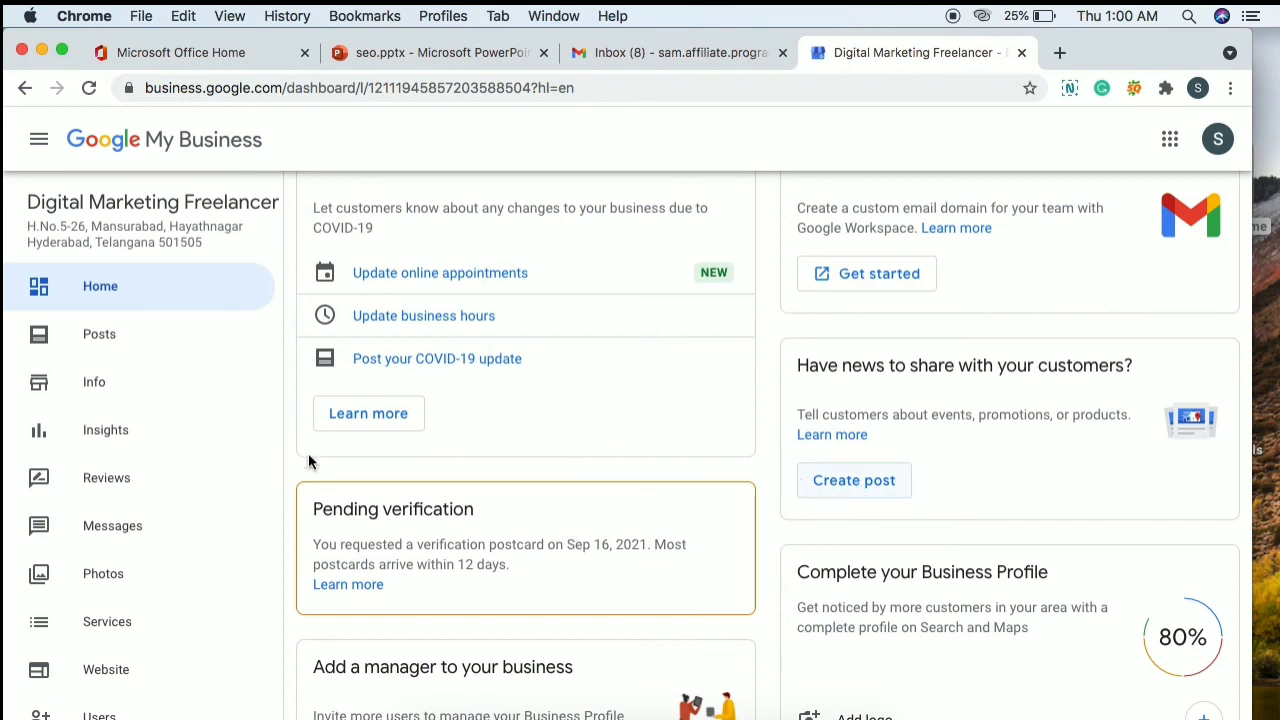
# Go to the Posts page and close the Create post form without posting anything.
pyautogui.click(137, 358)
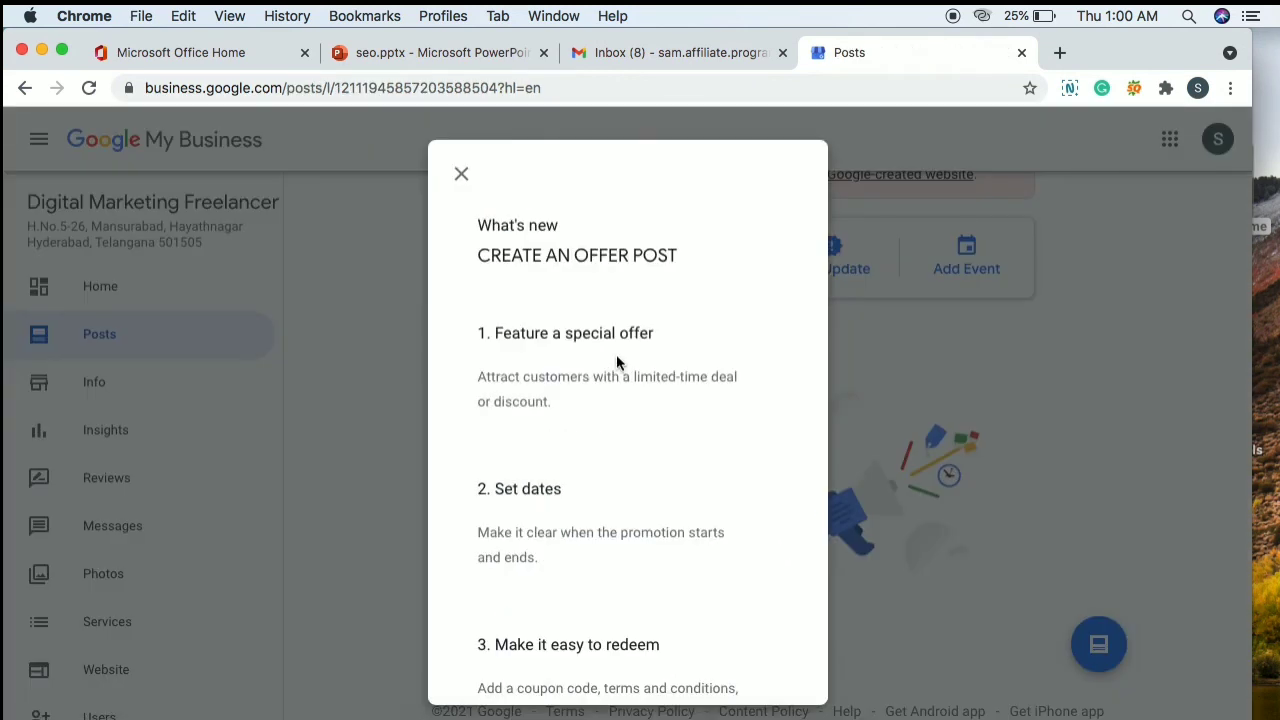
pyautogui.click(461, 175)
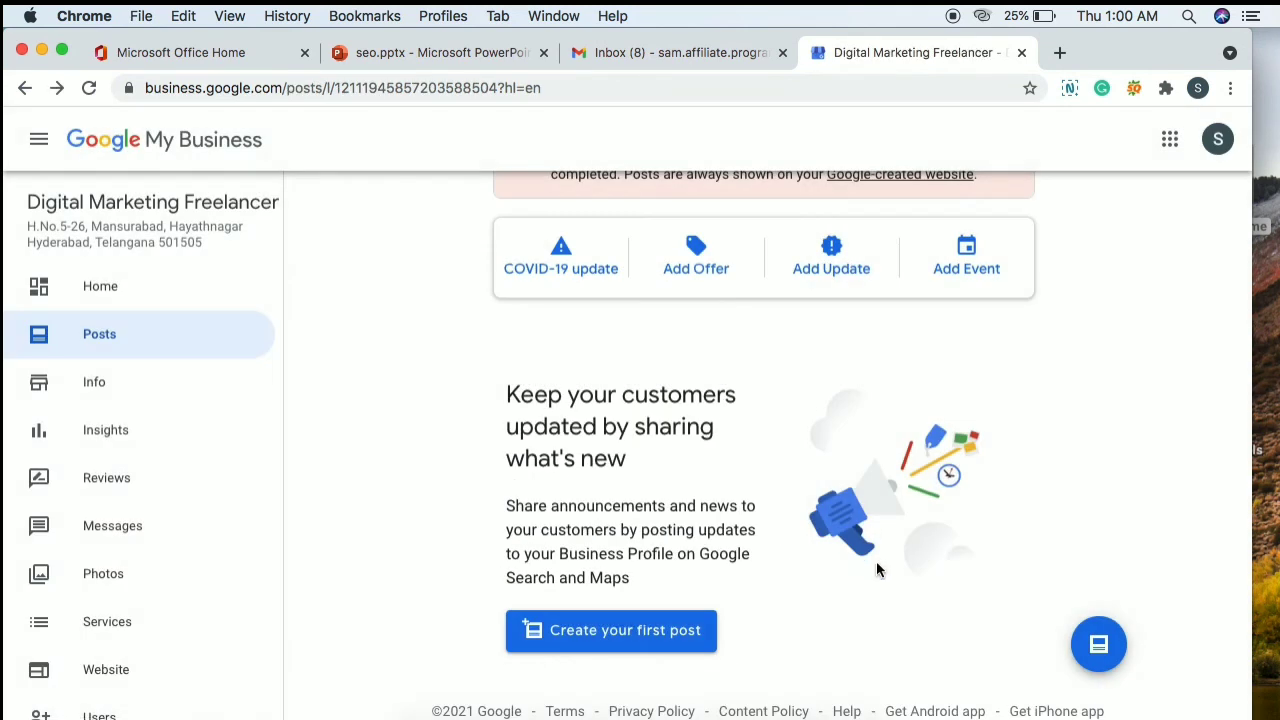
pyautogui.click(1100, 645)
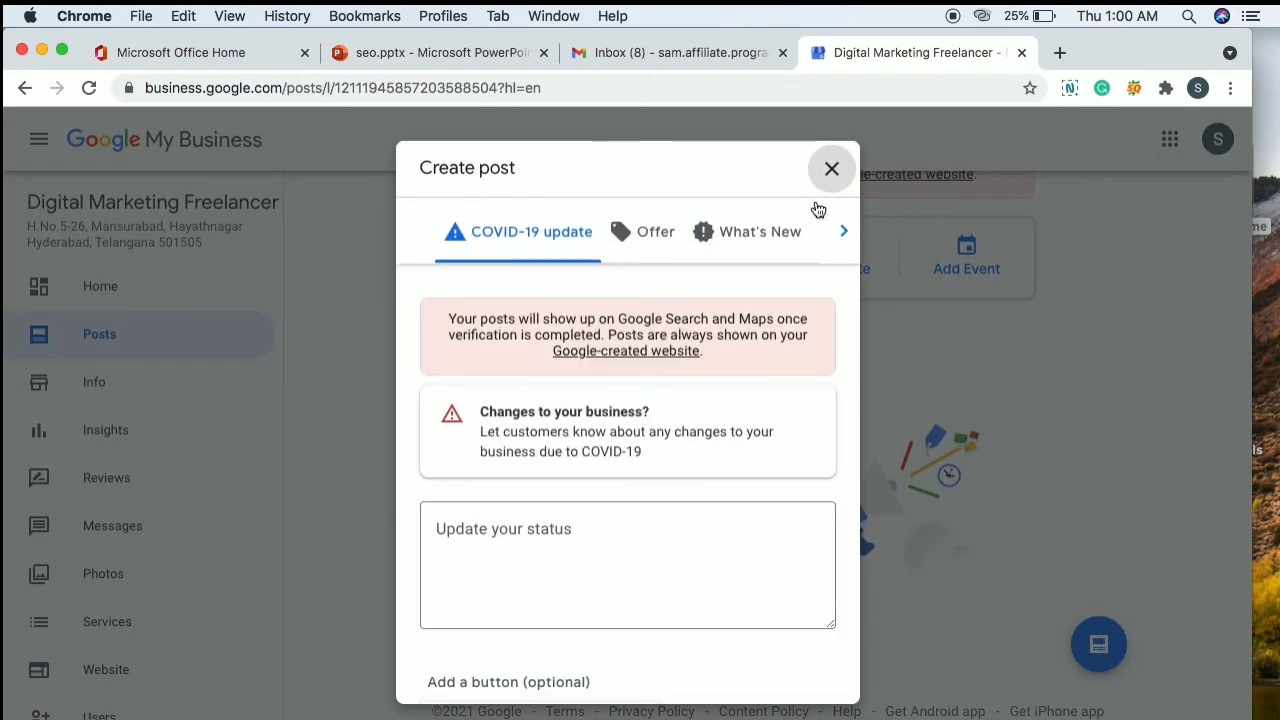
pyautogui.click(831, 172)
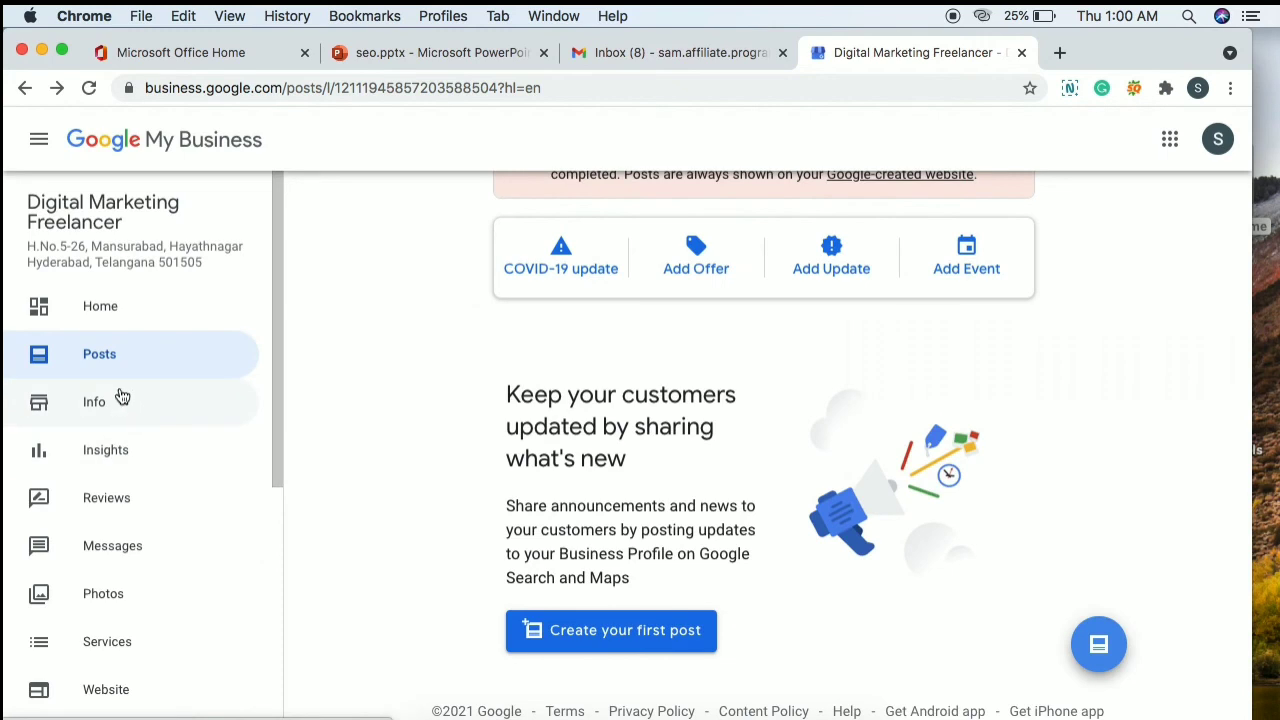
# Browse Insights, Reviews, Messages and Photos, then view the listed Services.
pyautogui.click(116, 448)
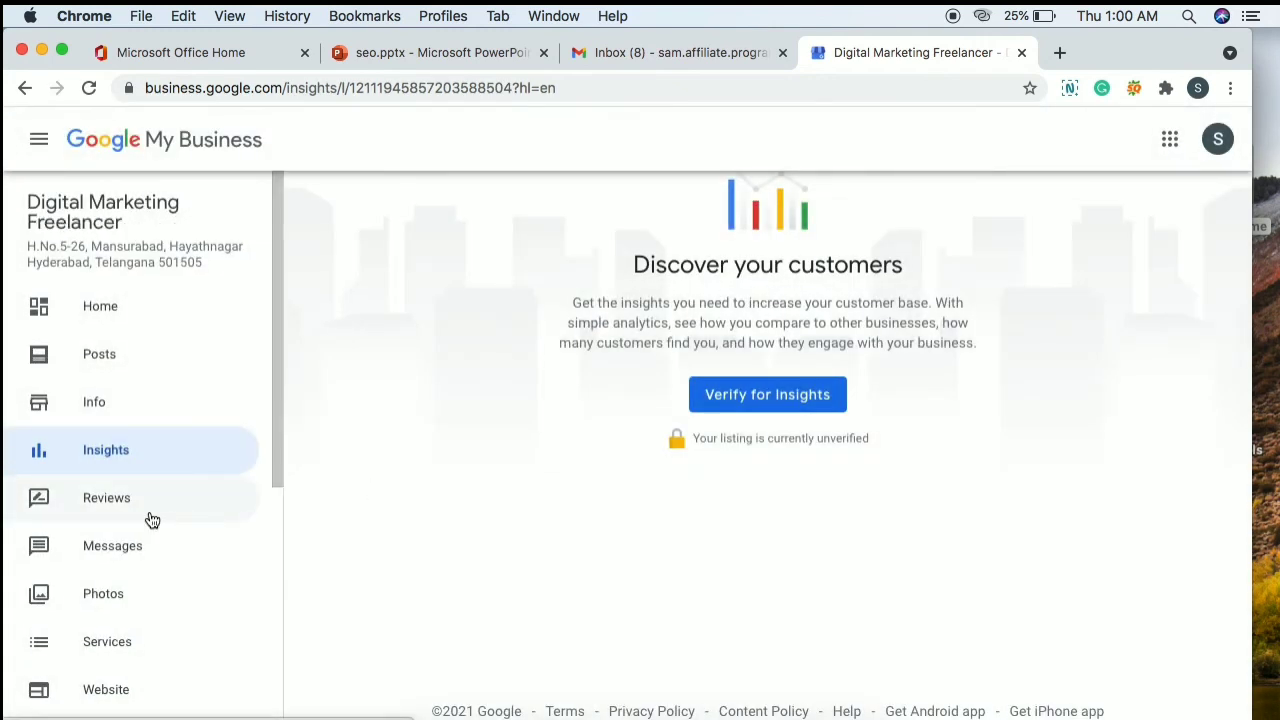
pyautogui.click(153, 510)
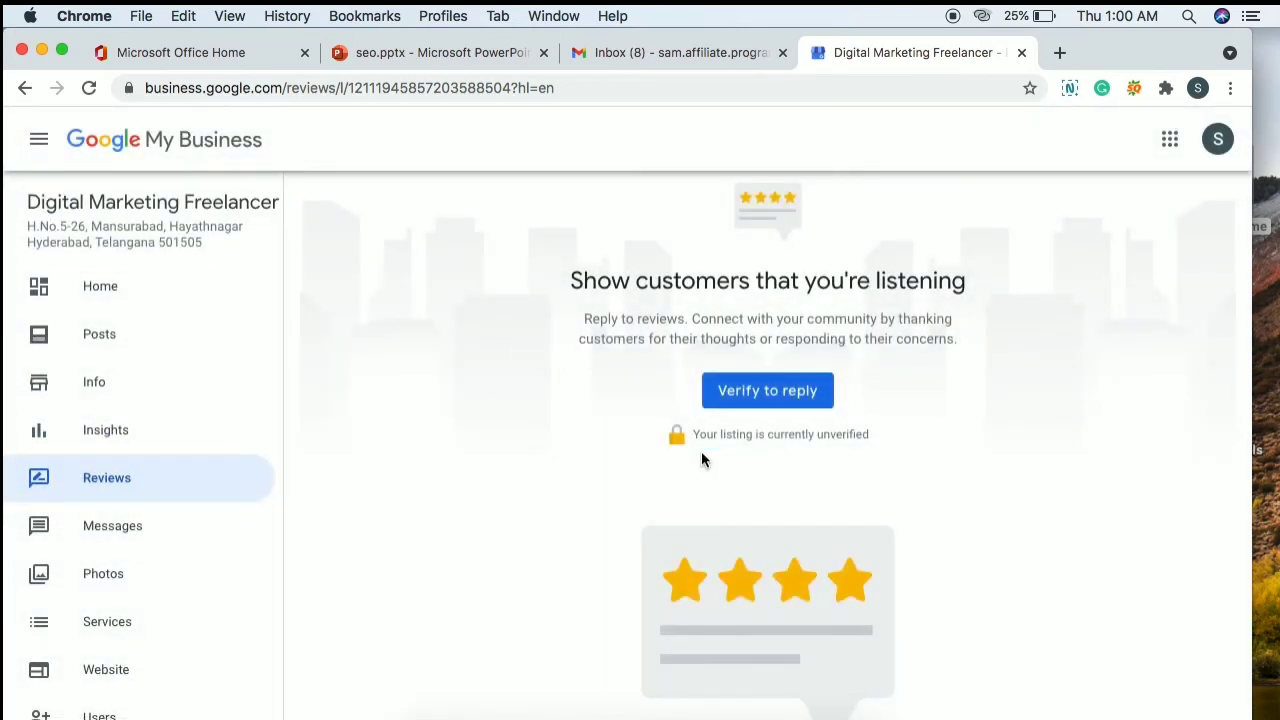
pyautogui.click(205, 556)
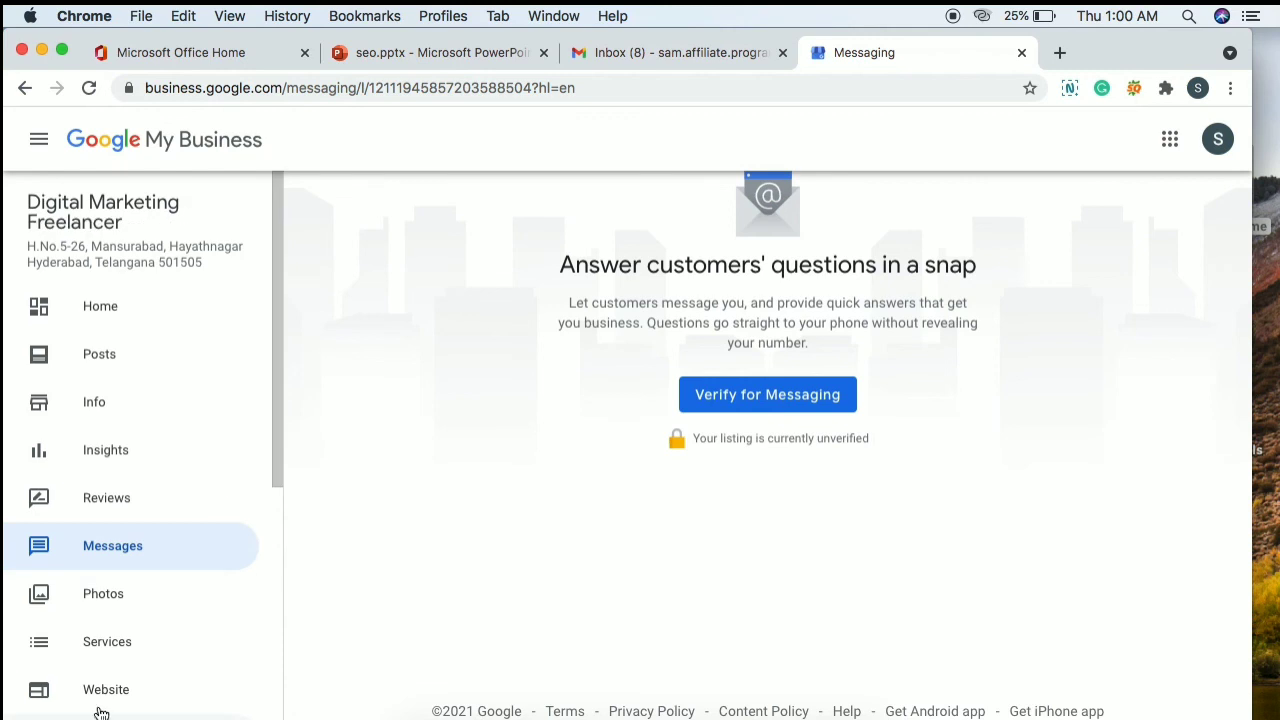
pyautogui.click(122, 600)
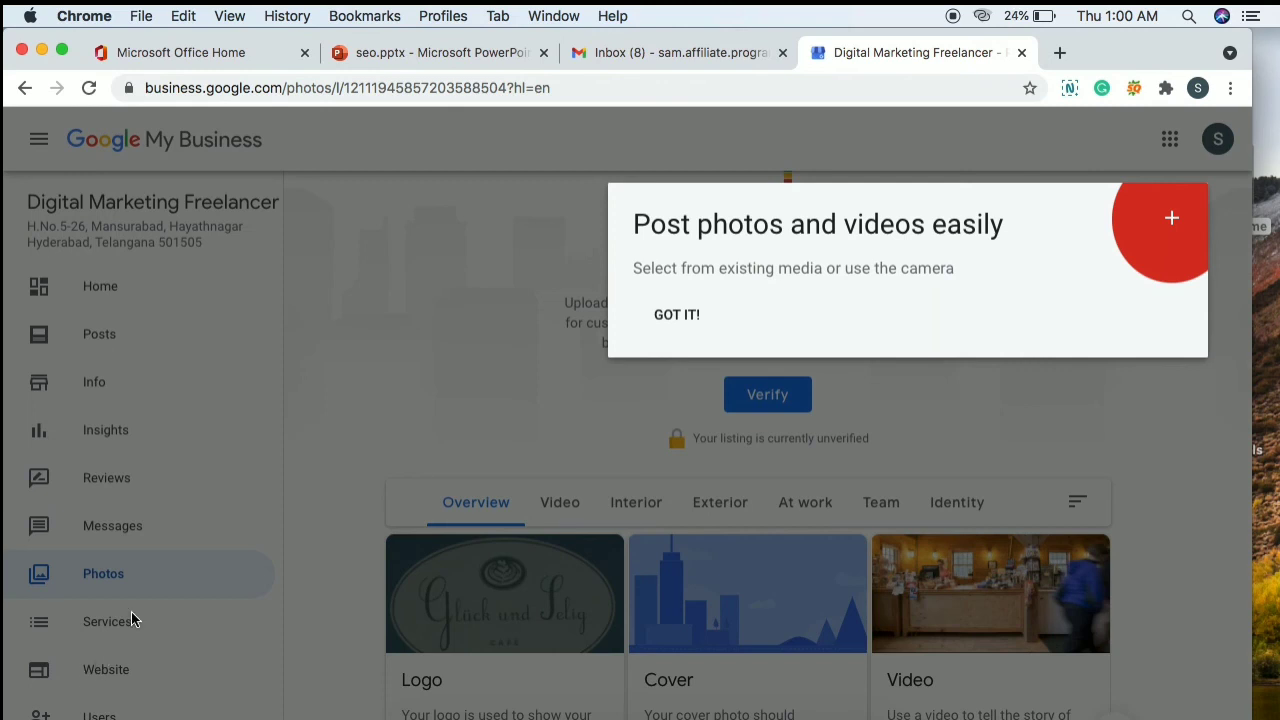
pyautogui.click(677, 316)
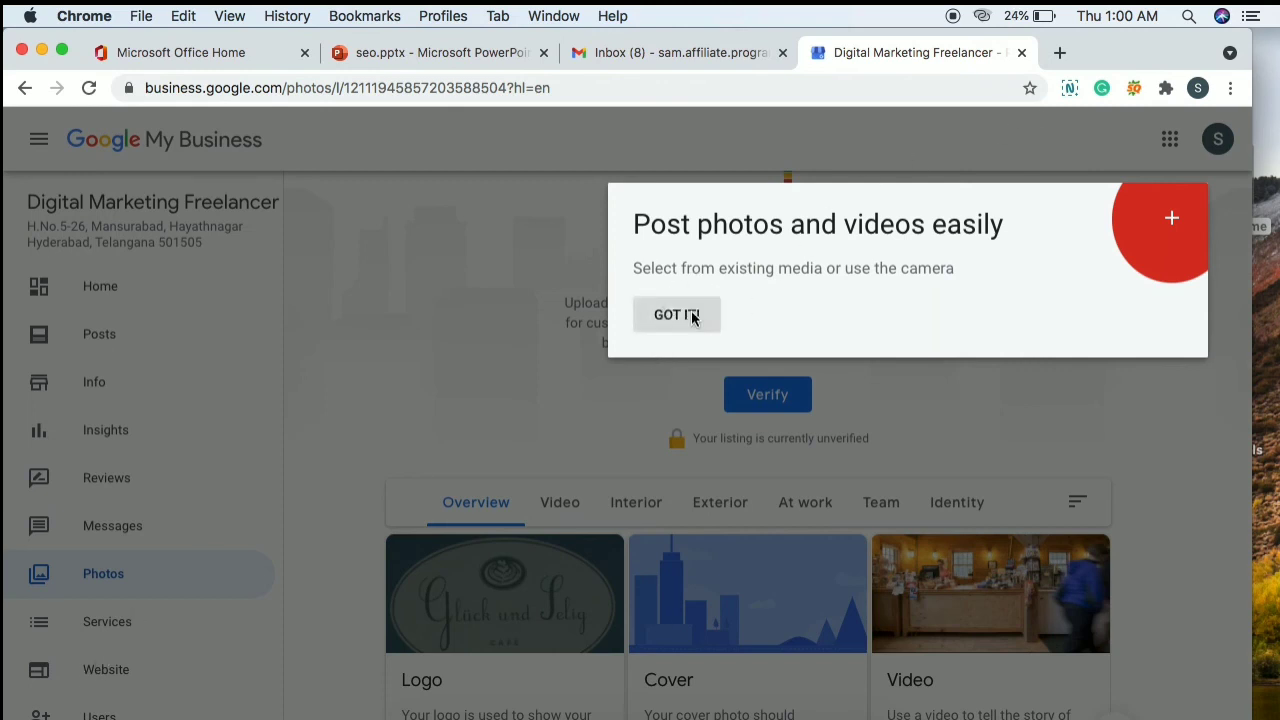
pyautogui.click(120, 645)
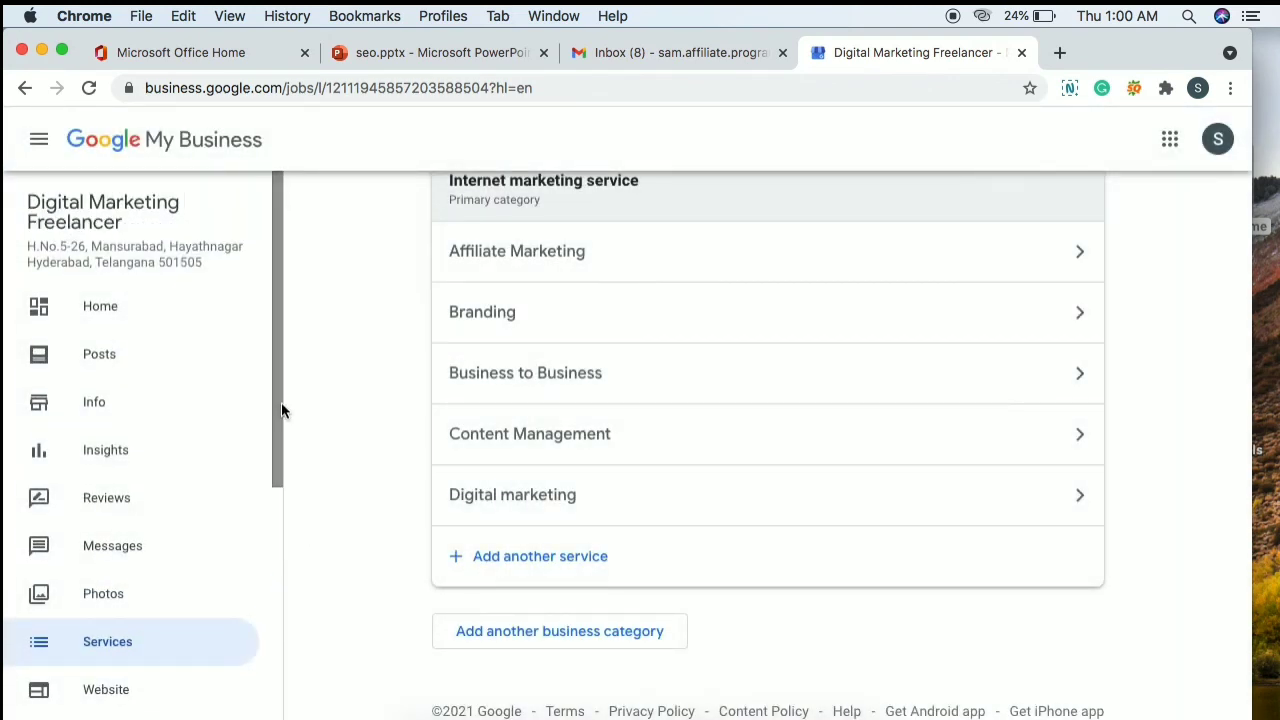
# Open the Website section to reach the business's auto-generated site.
pyautogui.moveTo(281, 402); pyautogui.dragTo(281, 531)
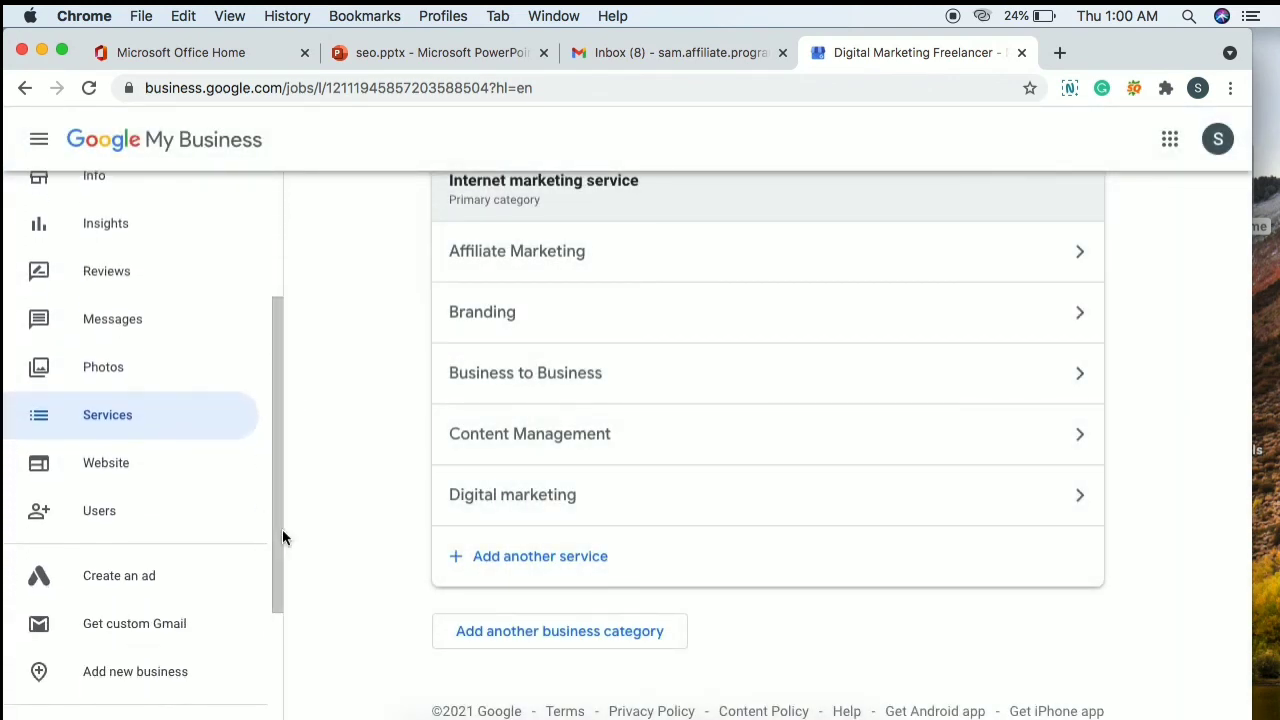
pyautogui.click(157, 475)
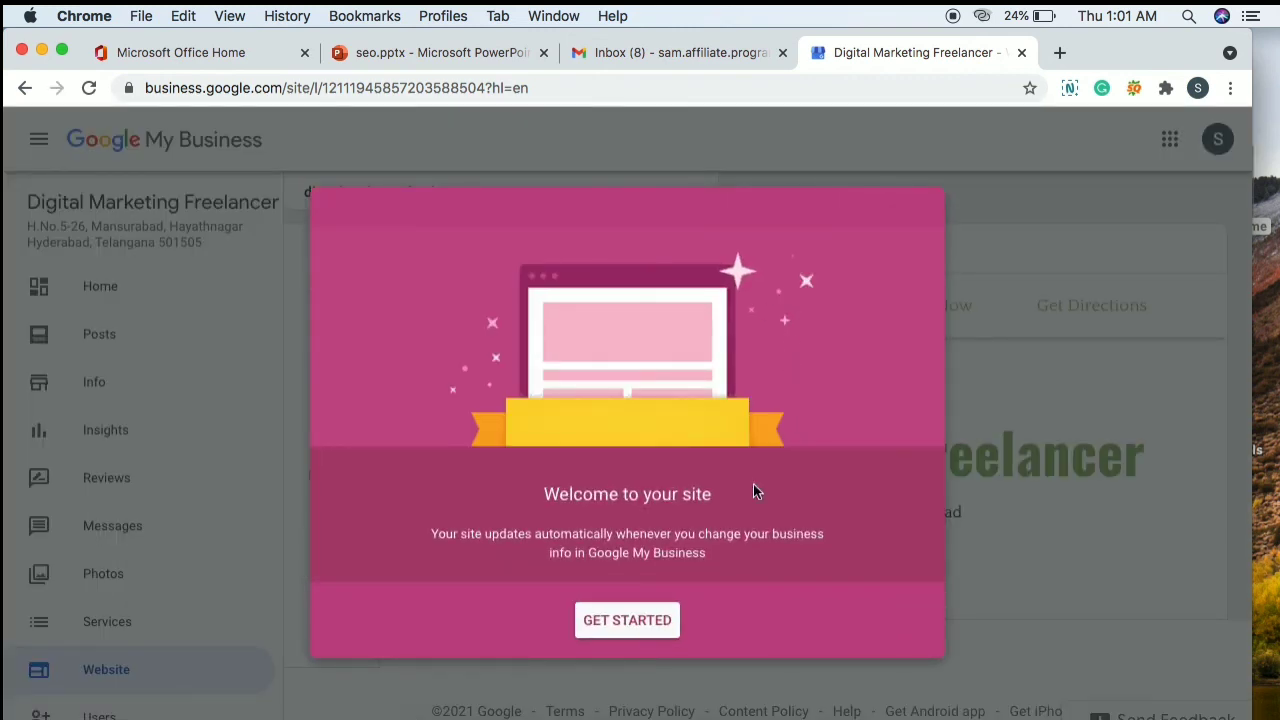
# Dismiss the site welcome and view the Digital Marketing Freelancer preview in the editor.
pyautogui.click(1028, 532)
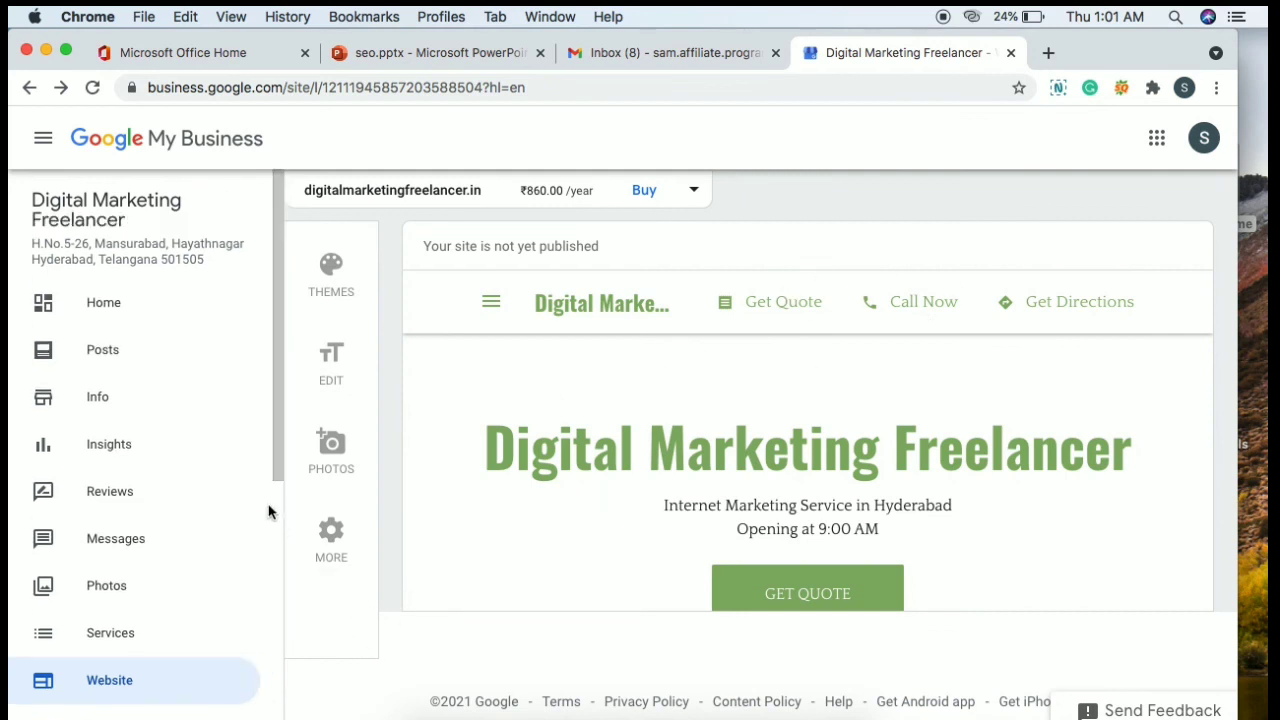
pyautogui.moveTo(274, 463); pyautogui.dragTo(257, 688)
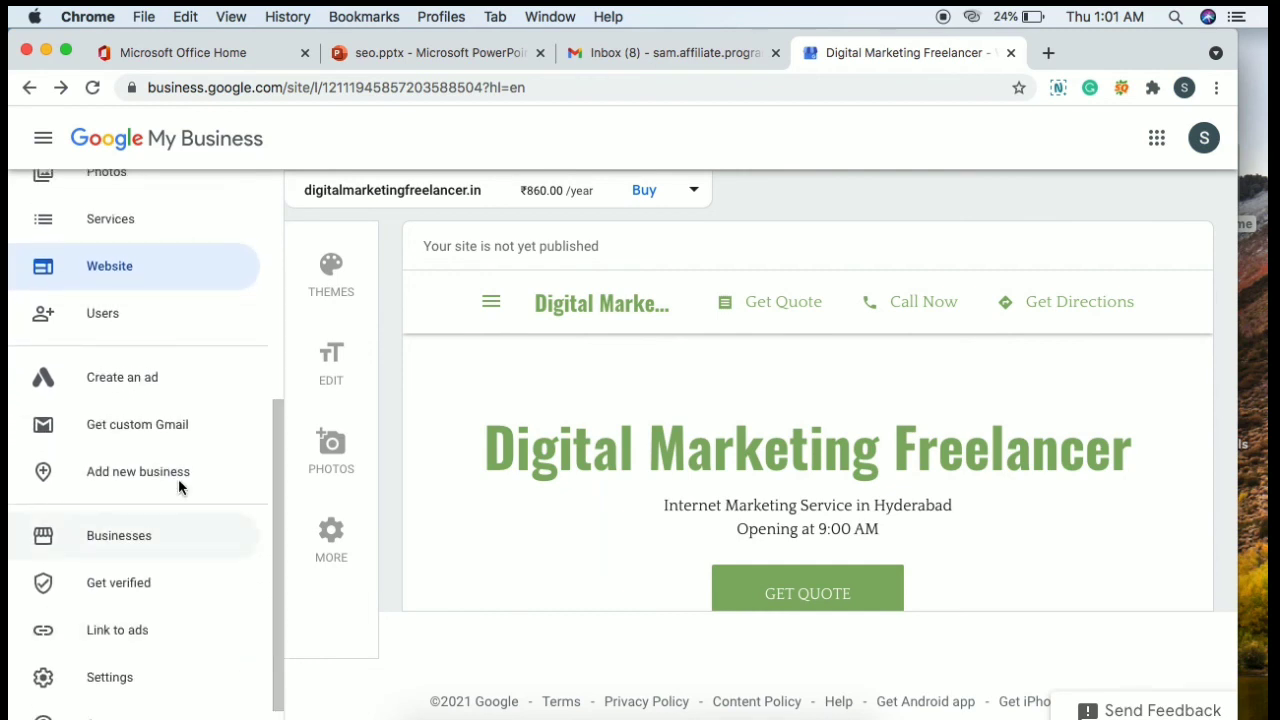
pyautogui.click(143, 315)
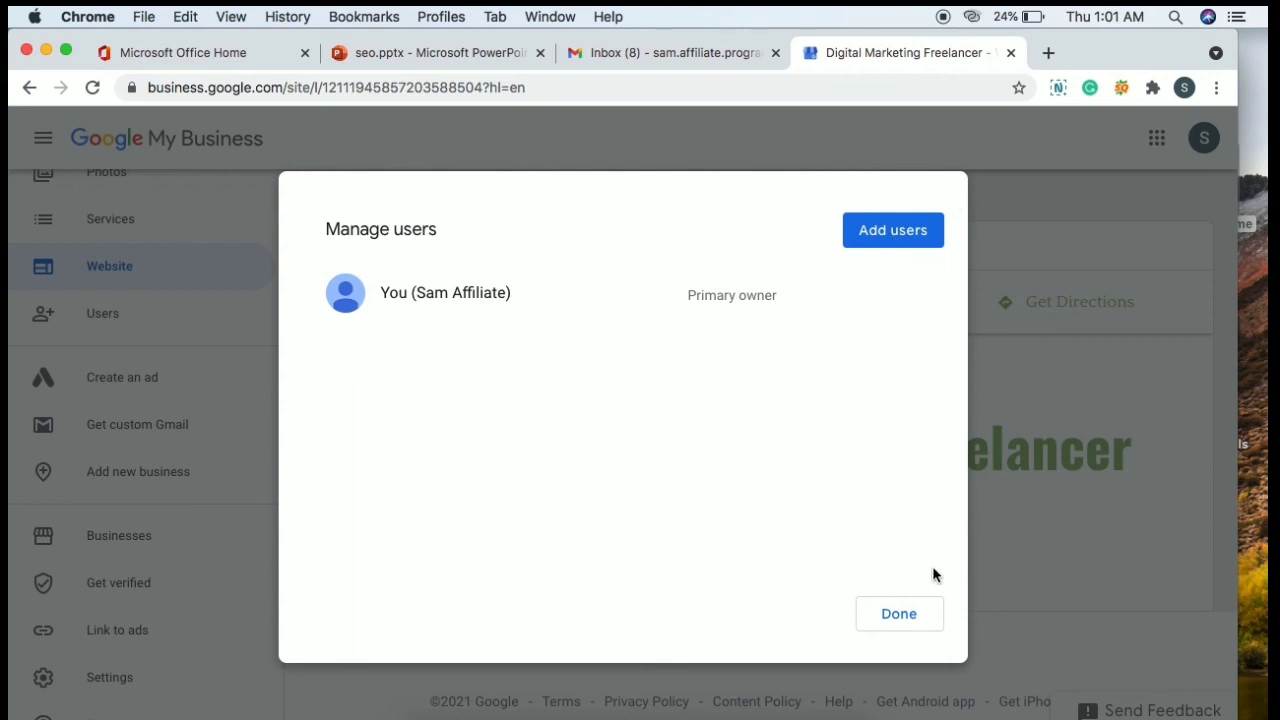
pyautogui.click(1037, 574)
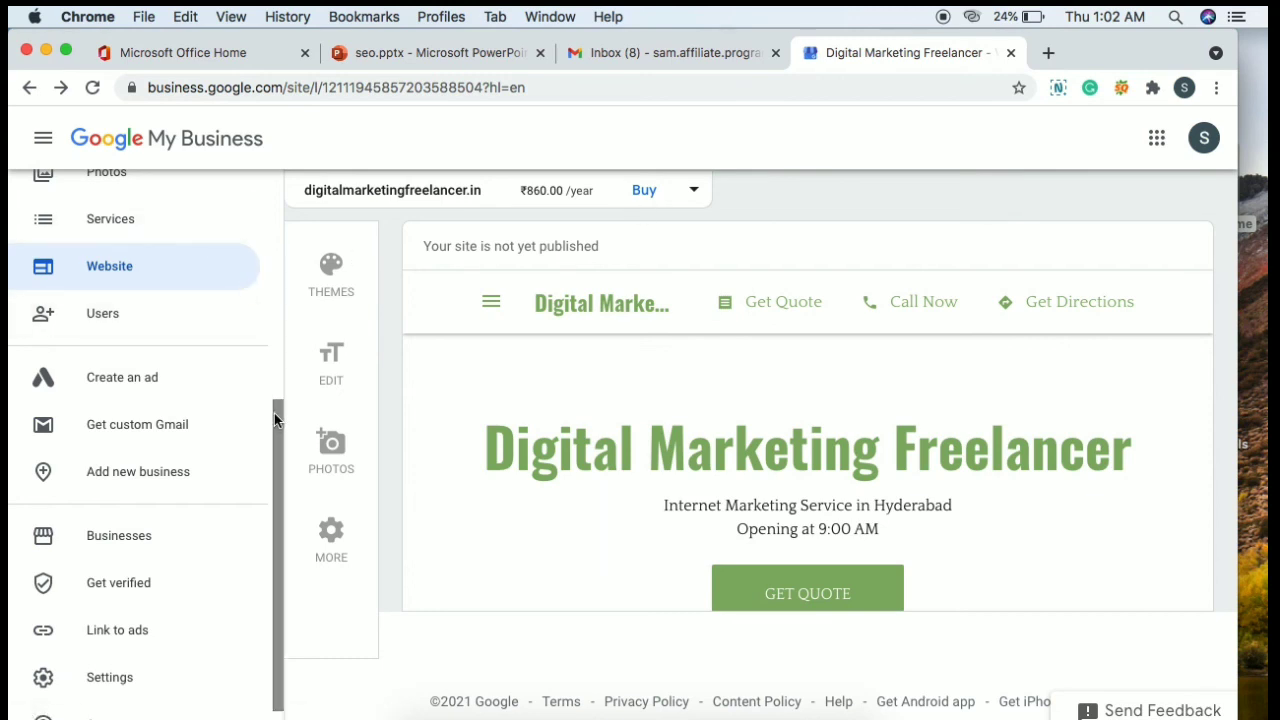
pyautogui.moveTo(275, 420); pyautogui.dragTo(246, 120)
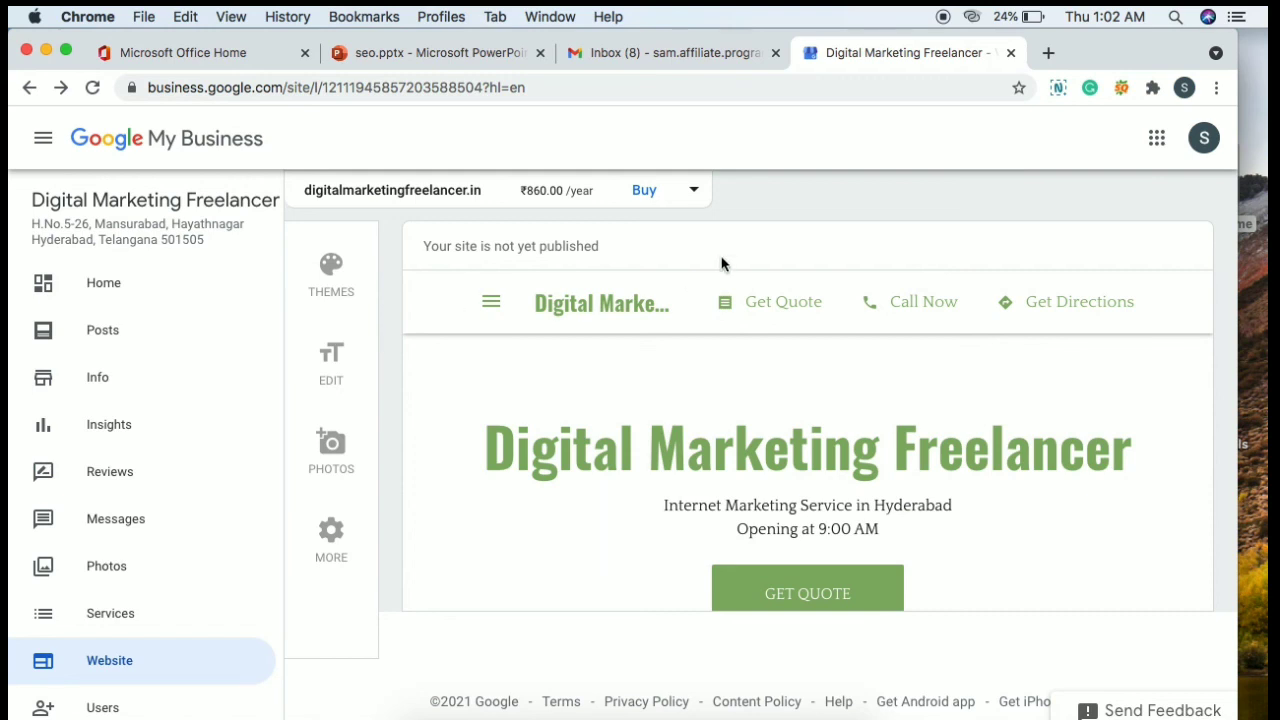
# Search Google in a new tab for 'digital marketing freelancer in hyderabad'.
pyautogui.click(1049, 56)
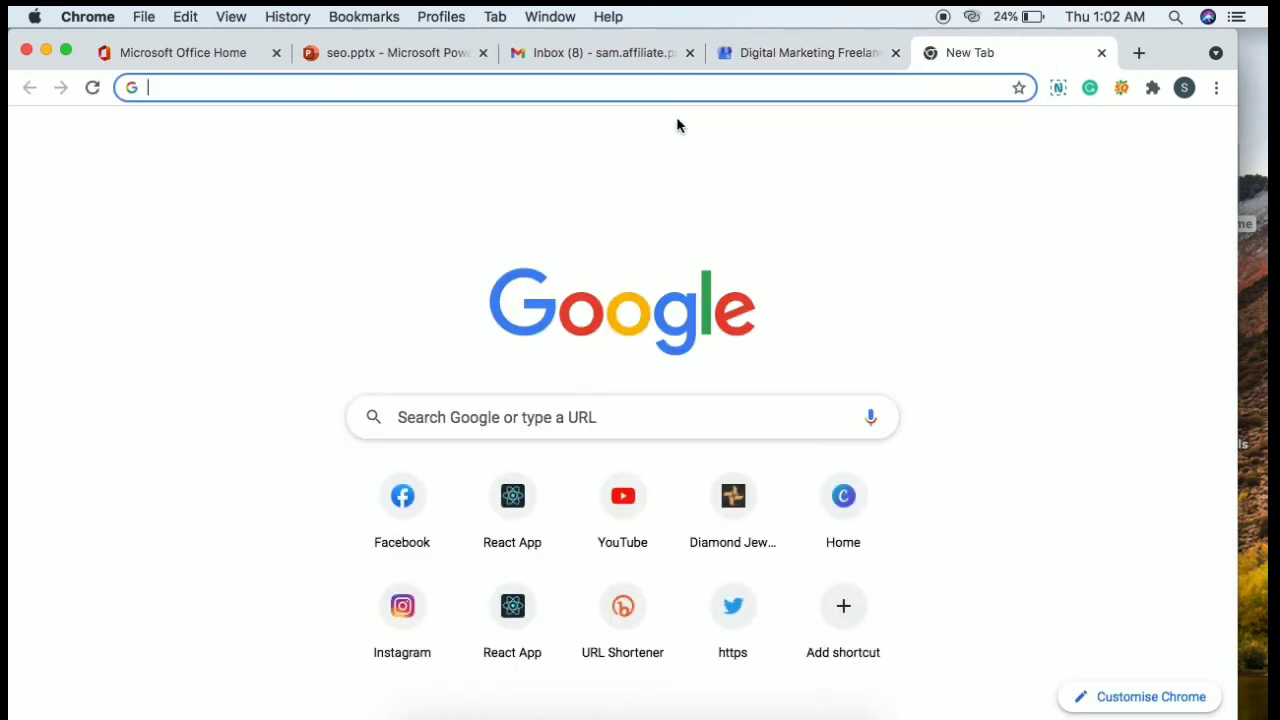
pyautogui.write('digita;l')
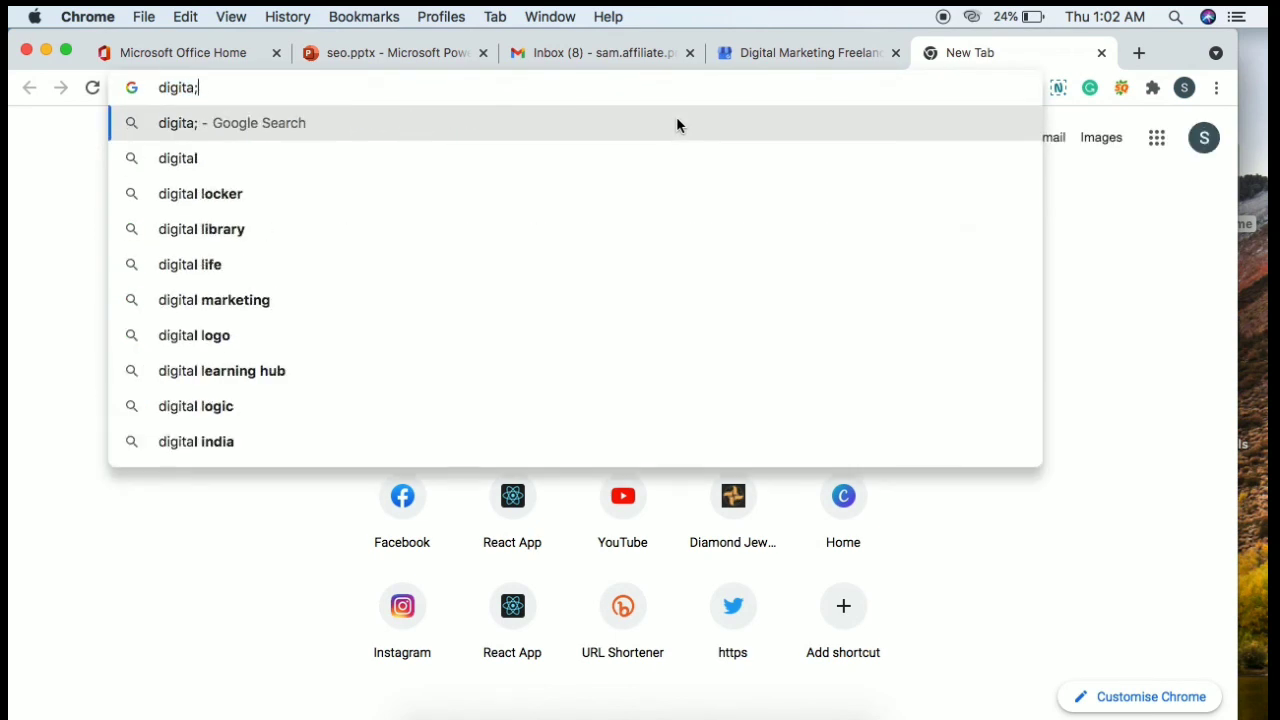
pyautogui.press('BackSpace')
pyautogui.press('BackSpace')
pyautogui.write('l m')
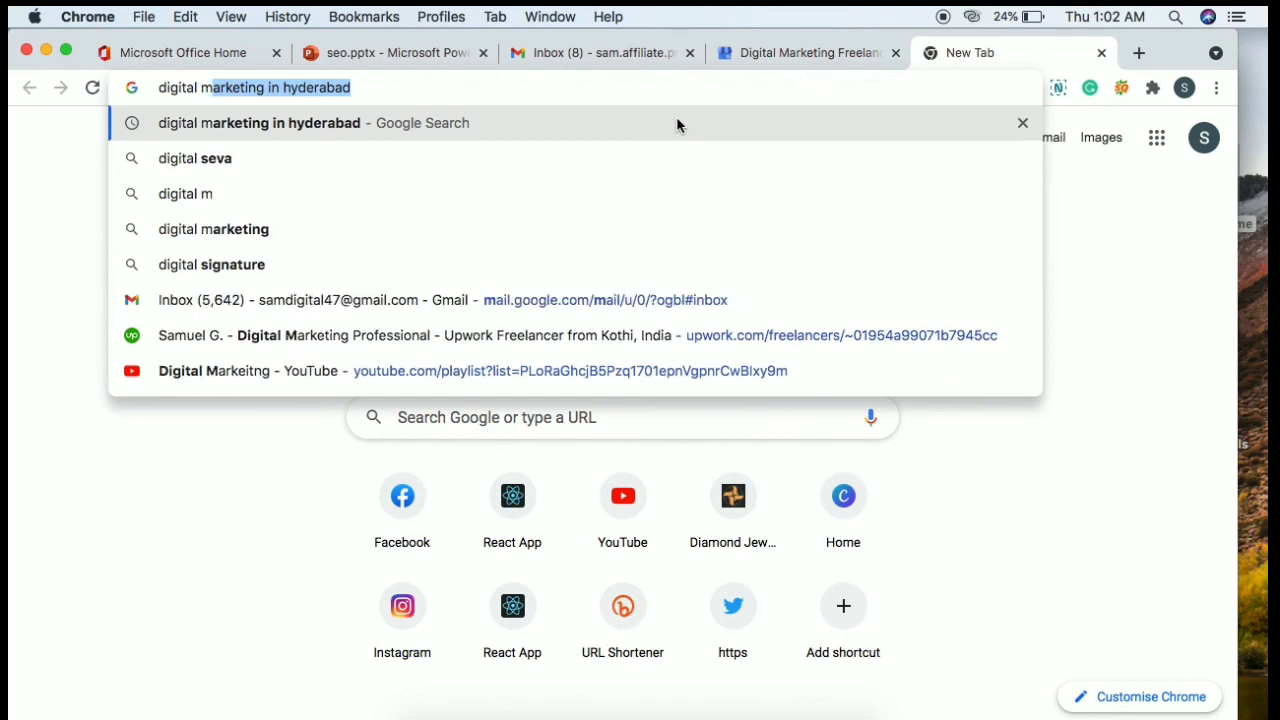
pyautogui.write('arketing freelancer')
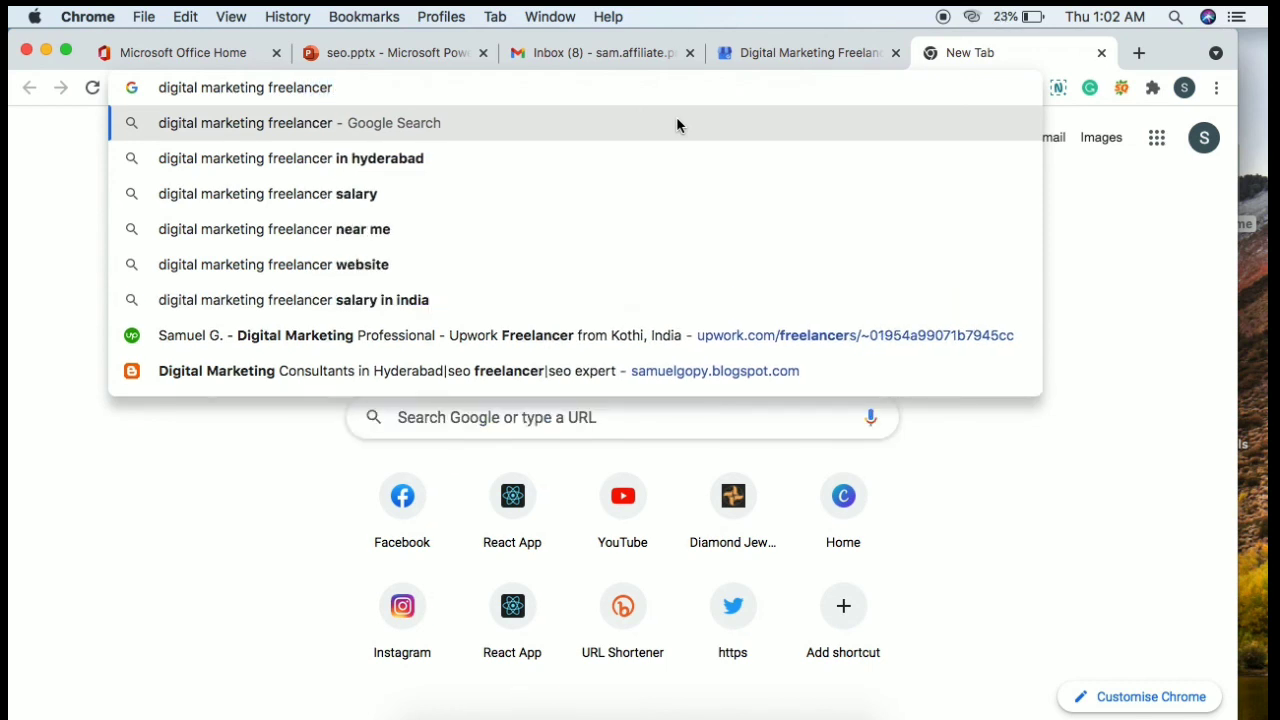
pyautogui.press('Down')
pyautogui.press('Return')
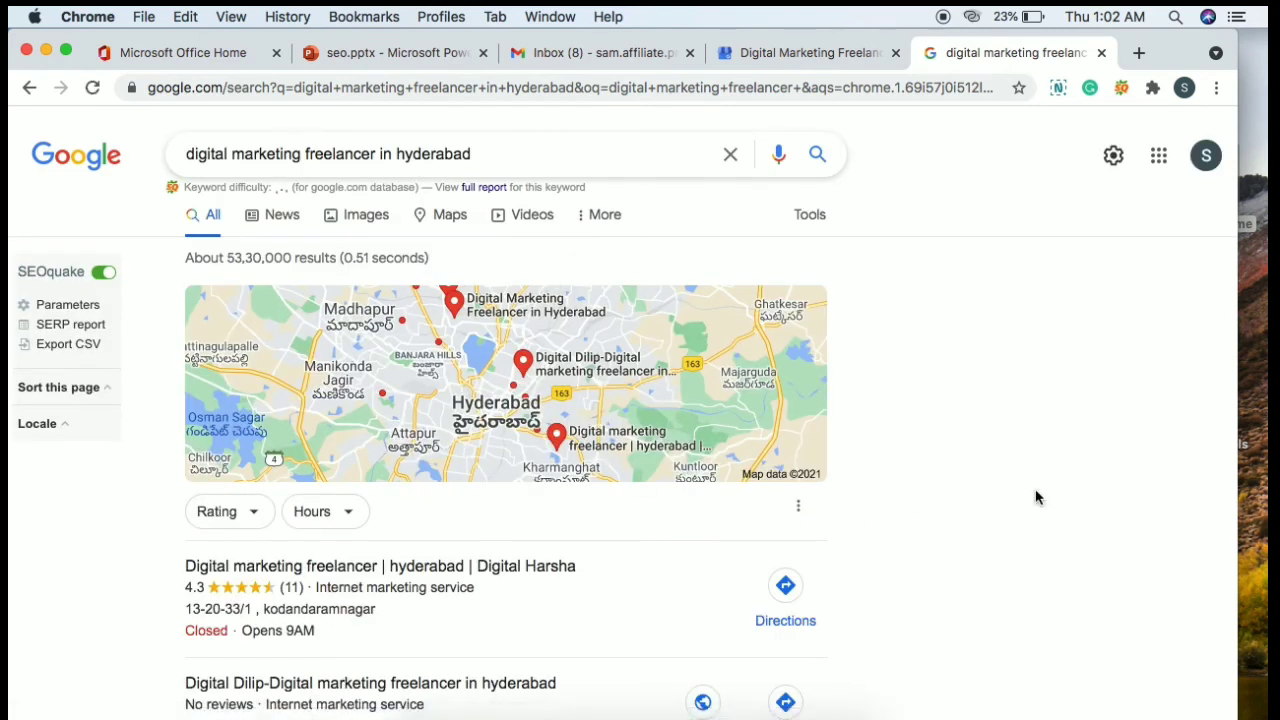
# Reload the crashed Google results and open the top Hyderabad freelancer listing (4.3, 11 reviews).
pyautogui.scroll(-5, 1036, 497)
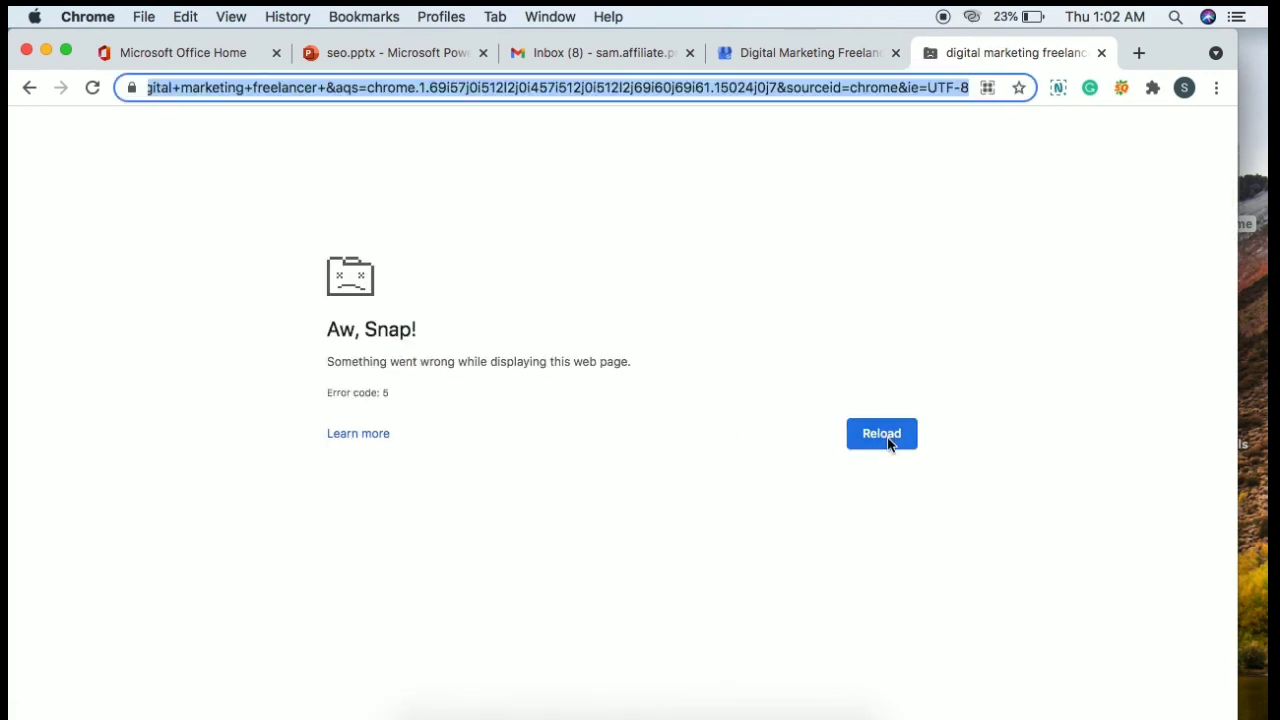
pyautogui.click(888, 440)
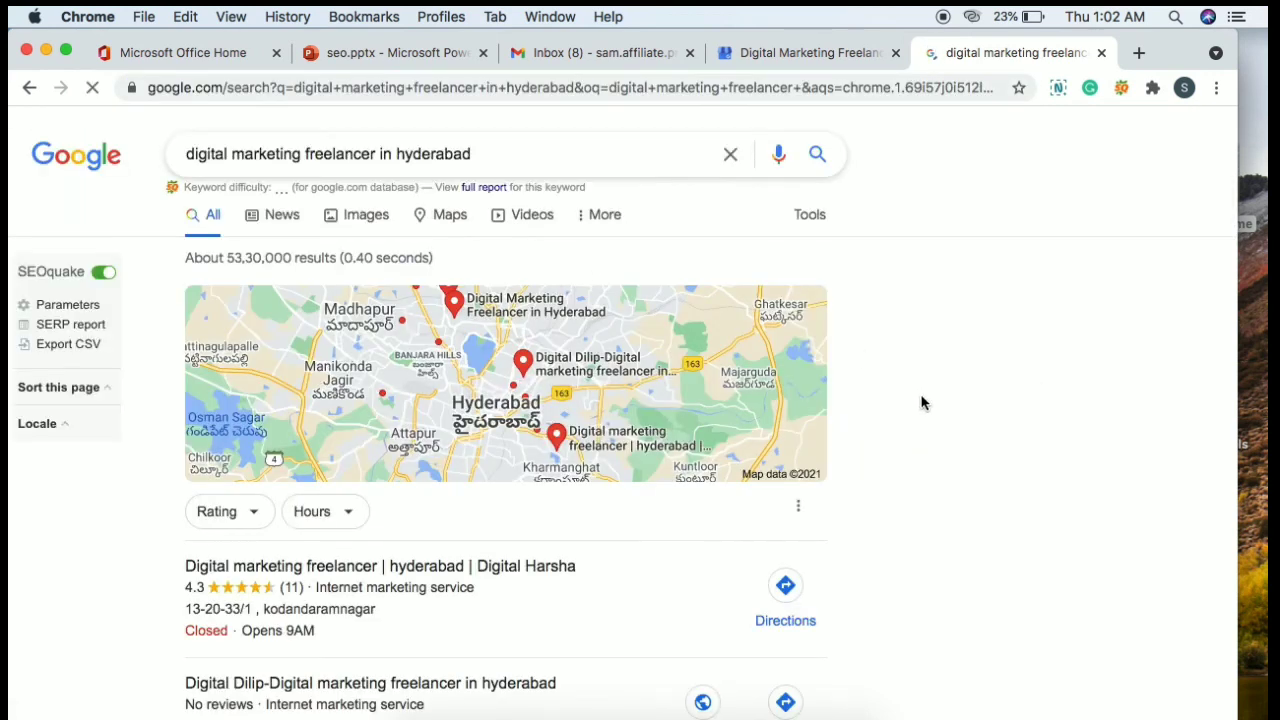
pyautogui.scroll(-3, 1010, 380)
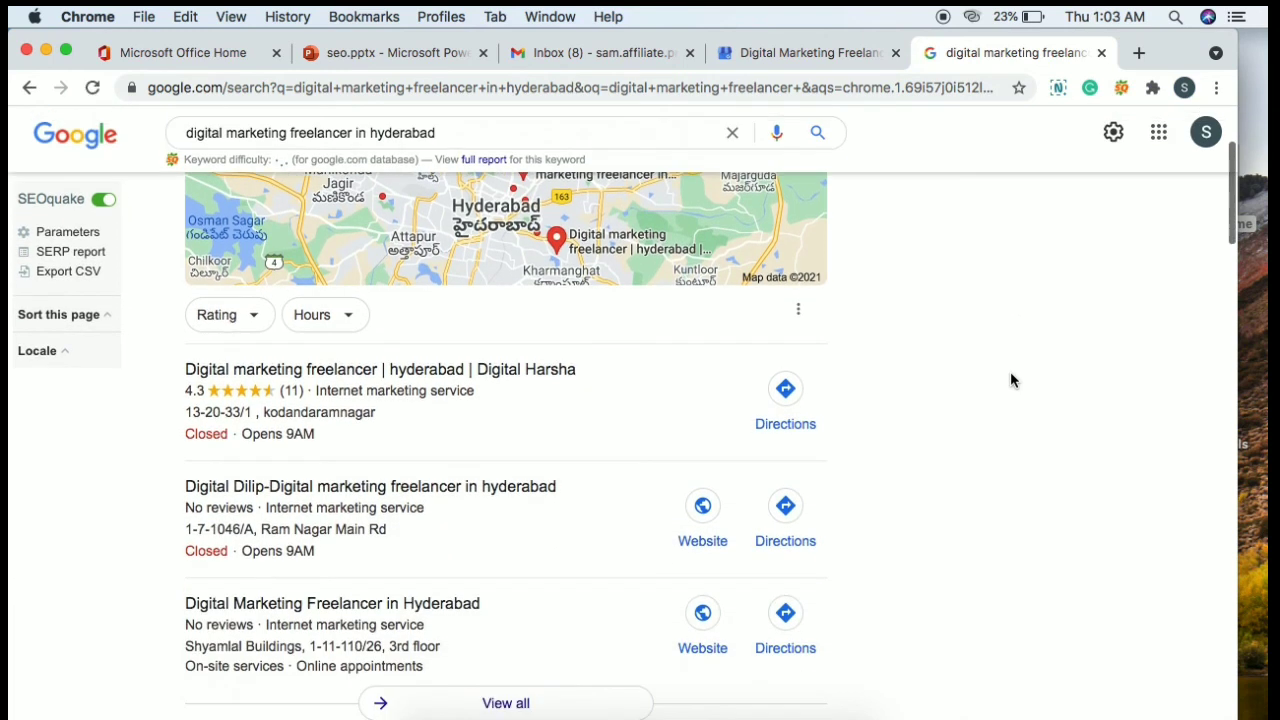
pyautogui.click(350, 340)
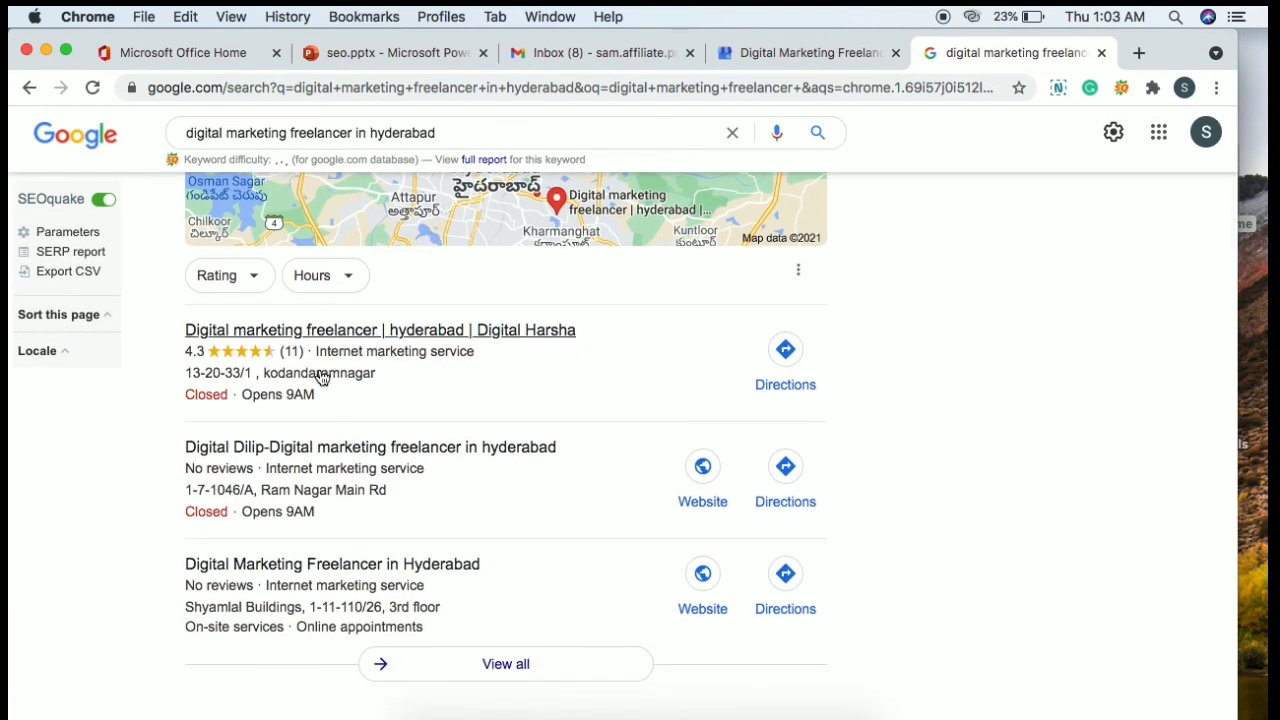